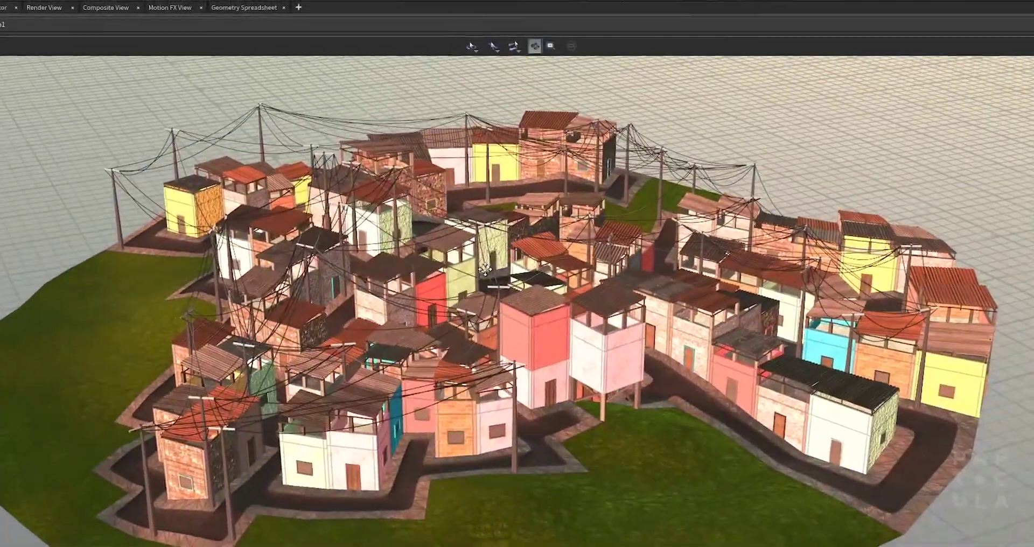
View the favela model from several angles and display the output of the quad_grid_generator subnetwork.
{"action": "left_click_drag", "start_coordinate": [485, 270], "coordinate": [465, 321]}
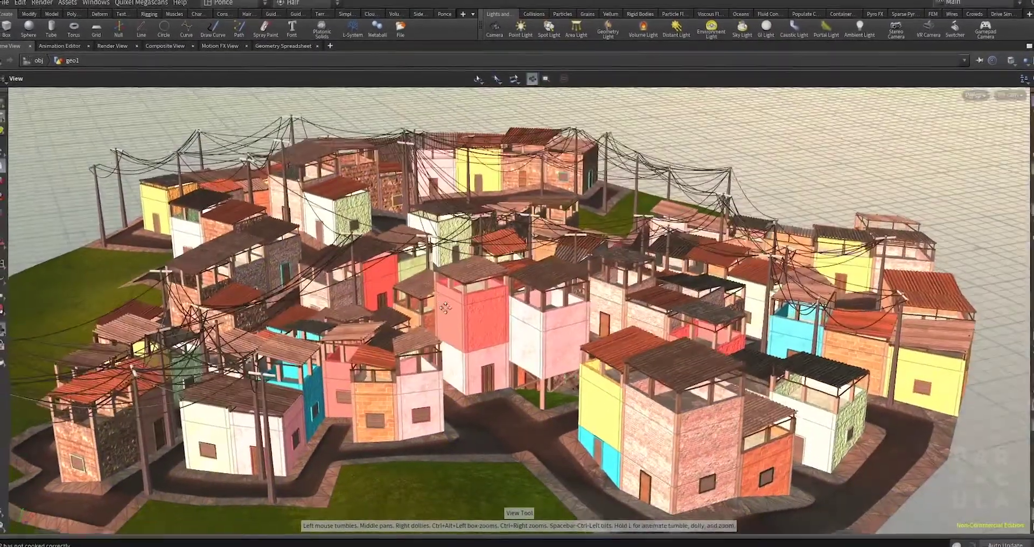
{"action": "middle_click_drag", "start_coordinate": [445, 308], "coordinate": [458, 303]}
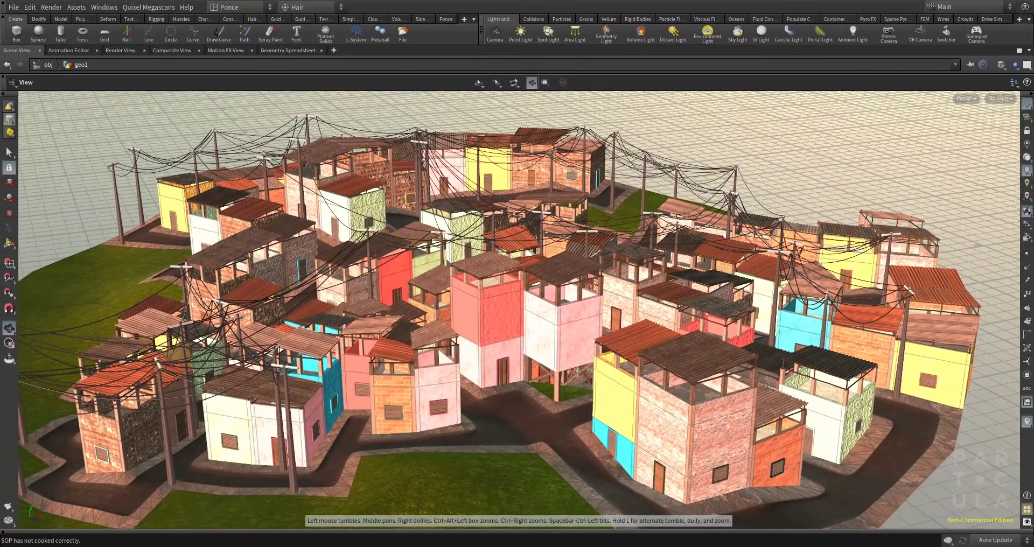
{"action": "left_click_drag", "start_coordinate": [470, 277], "coordinate": [481, 348]}
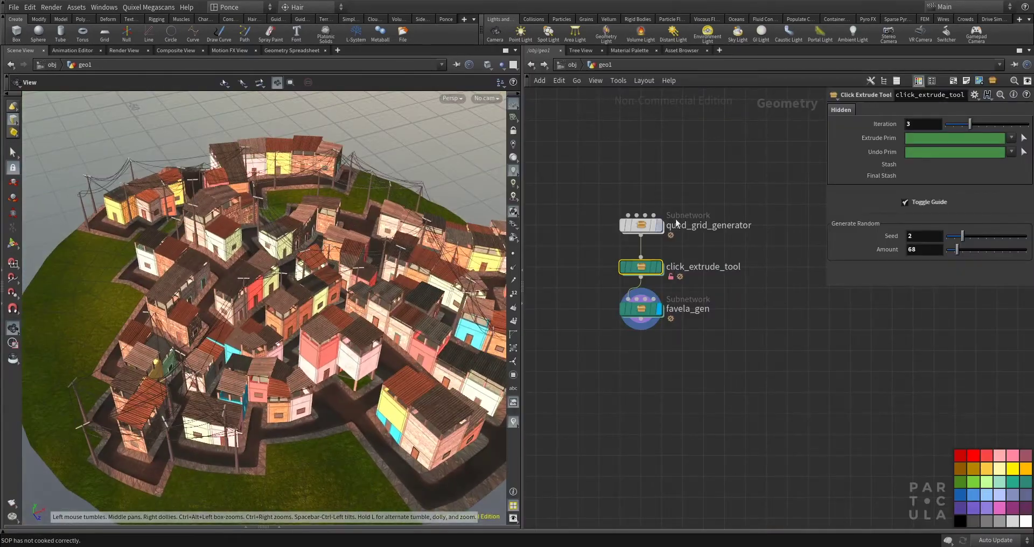
{"action": "left_click", "coordinate": [659, 226]}
{"action": "left_click_drag", "start_coordinate": [363, 307], "coordinate": [266, 296]}
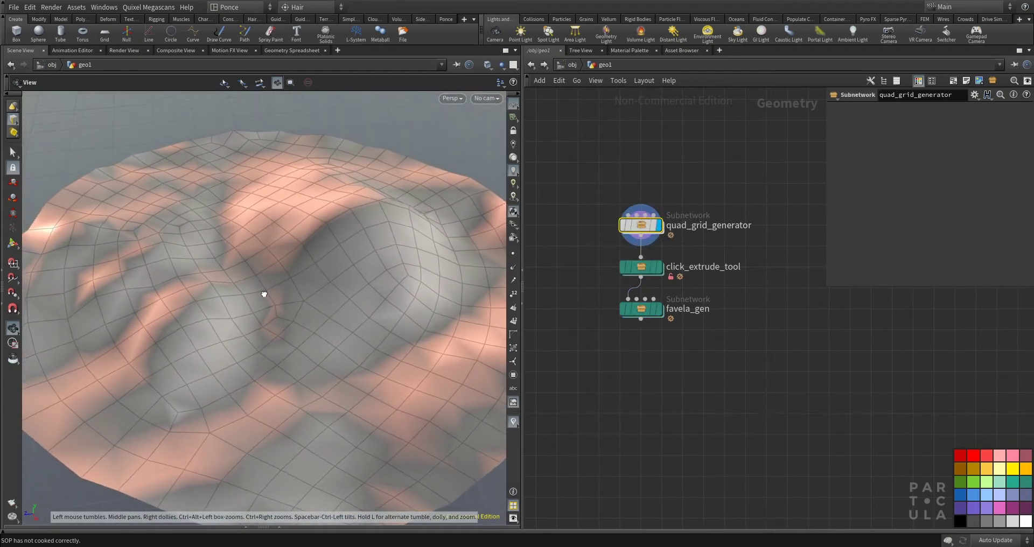
Go inside quad_grid_generator and display the outputs of circle1, reverse1 and instant_meshes1 one after another.
{"action": "double_click", "coordinate": [642, 230]}
{"action": "key", "text": "h"}
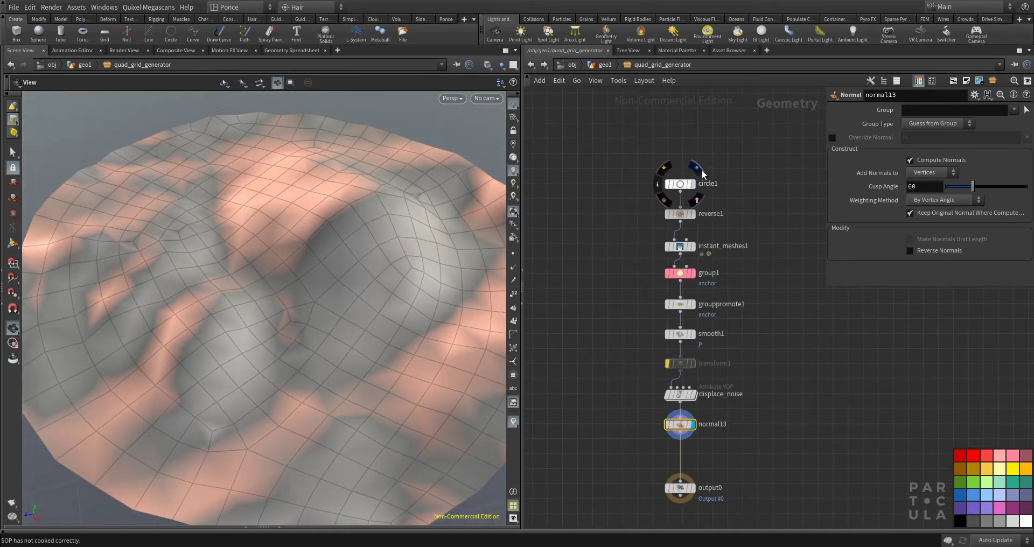
{"action": "left_click", "coordinate": [699, 169]}
{"action": "left_click", "coordinate": [691, 217]}
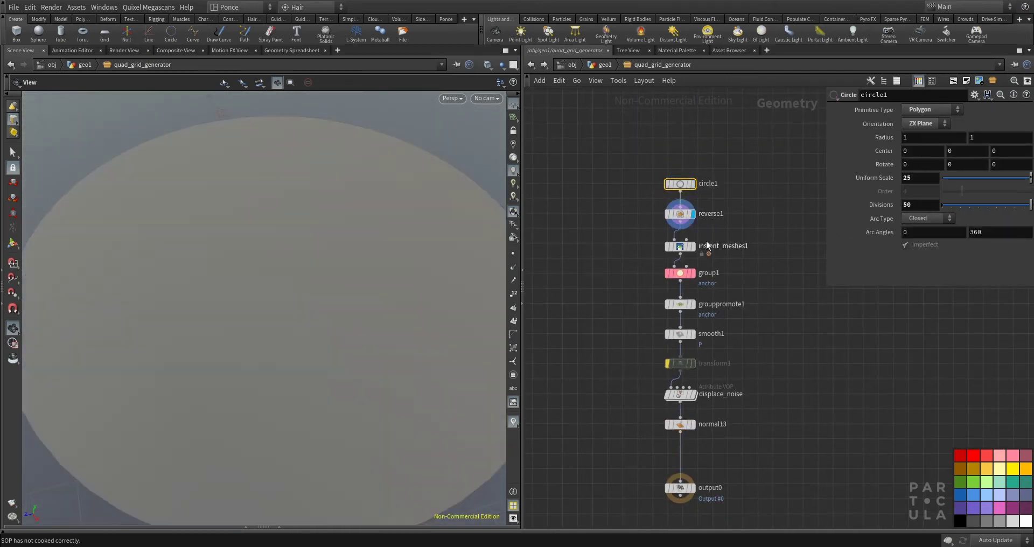
{"action": "left_click", "coordinate": [698, 237]}
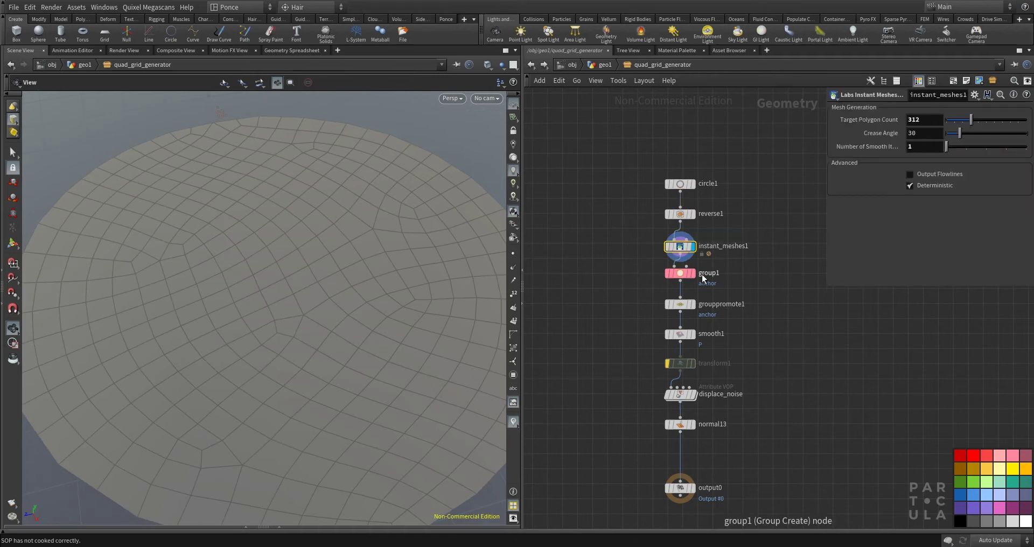
Compare the plain circle1 disc with the quad mesh generated by instant_meshes1.
{"action": "scroll", "coordinate": [716, 235], "scroll_direction": "up", "scroll_amount": 4}
{"action": "scroll", "coordinate": [266, 291], "scroll_direction": "up", "scroll_amount": 5}
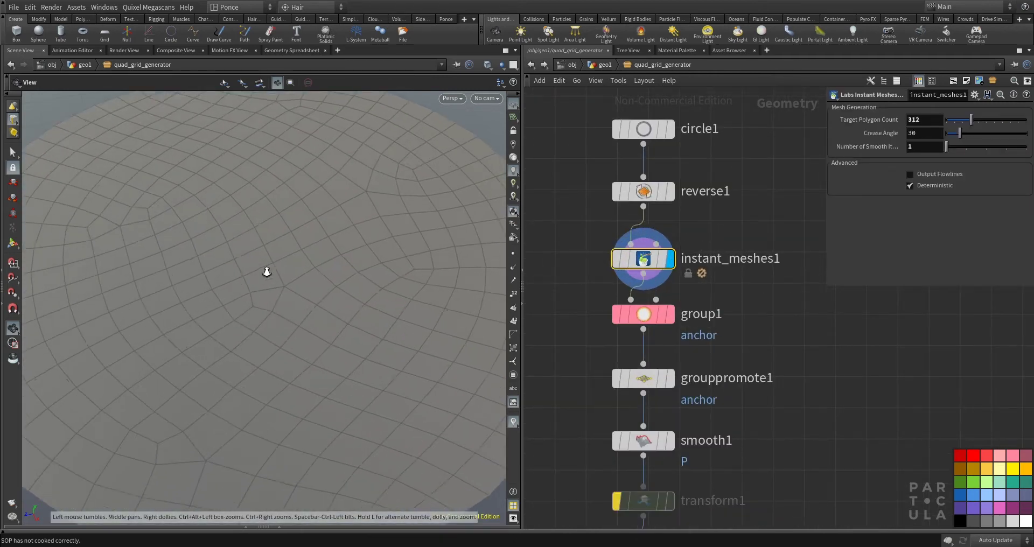
{"action": "scroll", "coordinate": [323, 308], "scroll_direction": "down", "scroll_amount": 3}
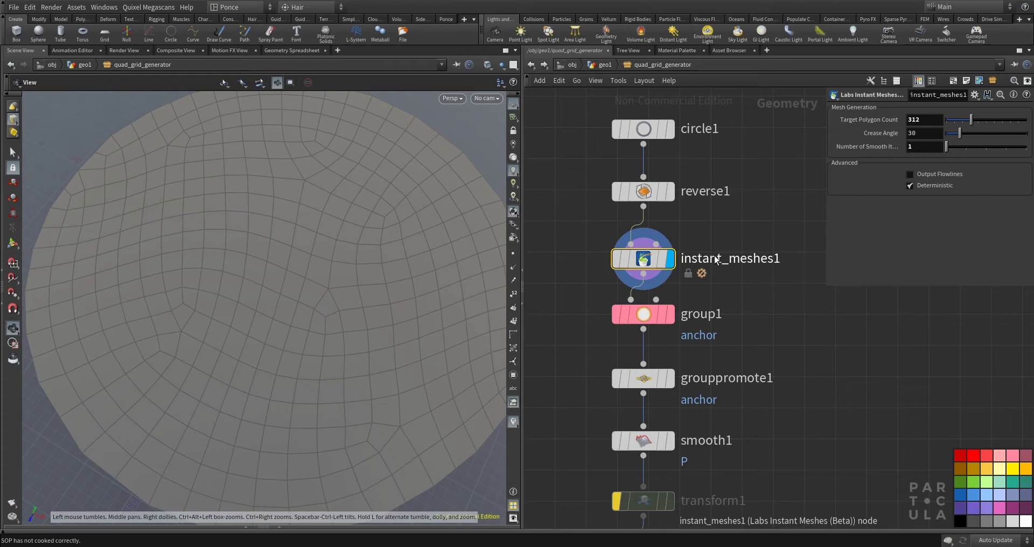
{"action": "middle_click_drag", "start_coordinate": [715, 222], "coordinate": [699, 286]}
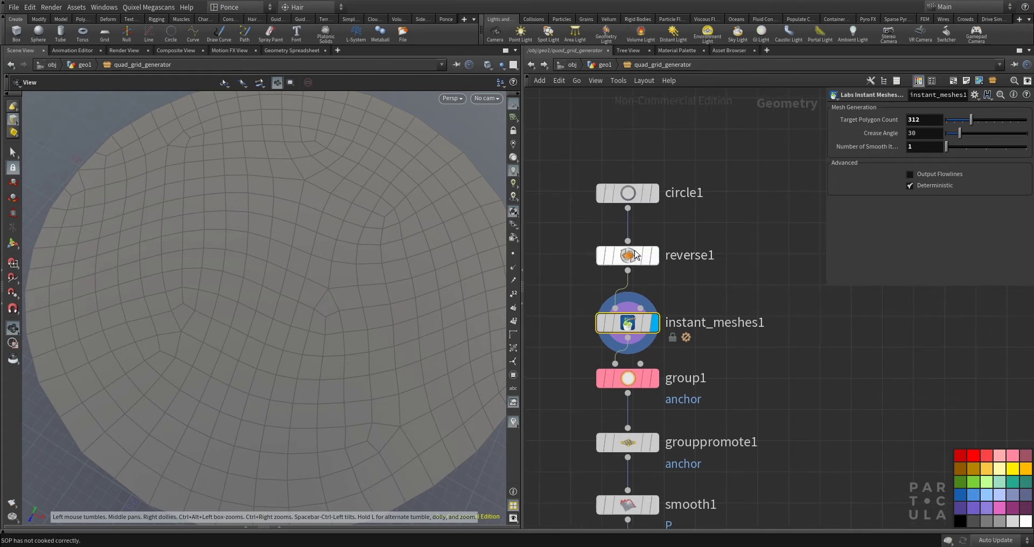
{"action": "left_click", "coordinate": [651, 193]}
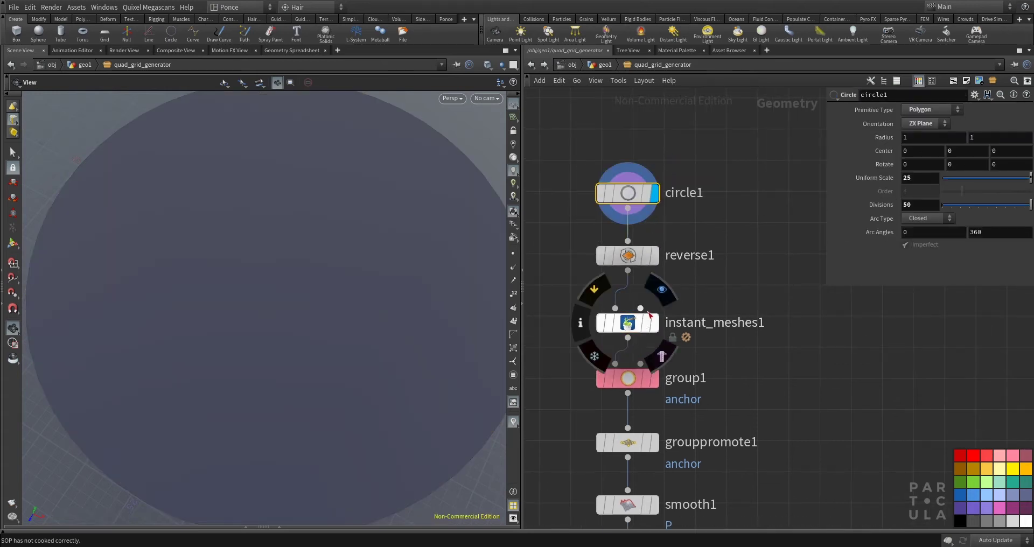
{"action": "left_click", "coordinate": [654, 323]}
Examine the quad layout of the instant_meshes1 disc up close and from an oblique angle.
{"action": "left_click_drag", "start_coordinate": [1008, 209], "coordinate": [952, 204]}
{"action": "right_click_drag", "start_coordinate": [323, 245], "coordinate": [274, 204]}
{"action": "left_click_drag", "start_coordinate": [274, 204], "coordinate": [328, 268]}
{"action": "left_click_drag", "start_coordinate": [963, 207], "coordinate": [1031, 208]}
{"action": "left_click_drag", "start_coordinate": [366, 238], "coordinate": [270, 251]}
{"action": "right_click_drag", "start_coordinate": [270, 252], "coordinate": [301, 231]}
{"action": "middle_click_drag", "start_coordinate": [328, 230], "coordinate": [328, 247]}
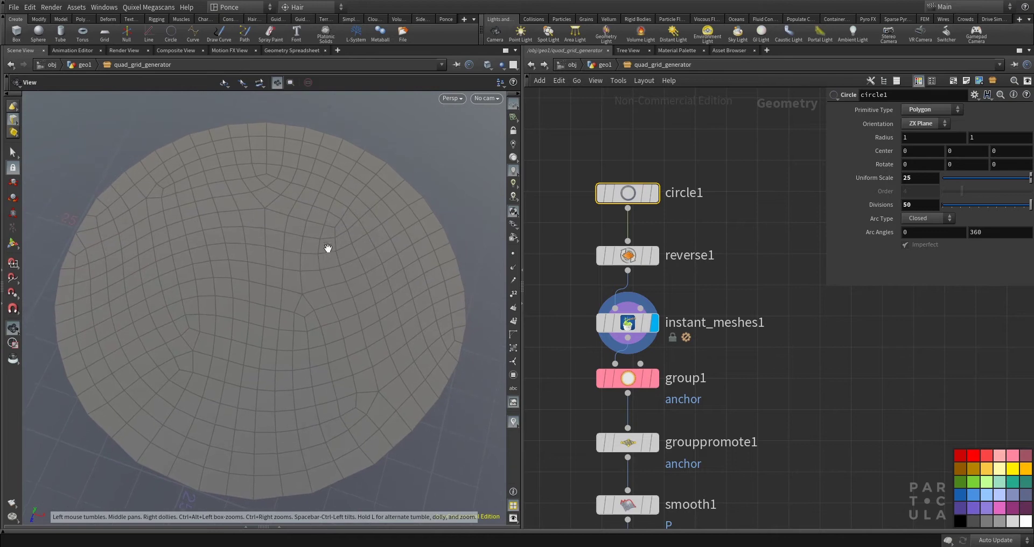
{"action": "scroll", "coordinate": [326, 251], "scroll_direction": "up", "scroll_amount": 5}
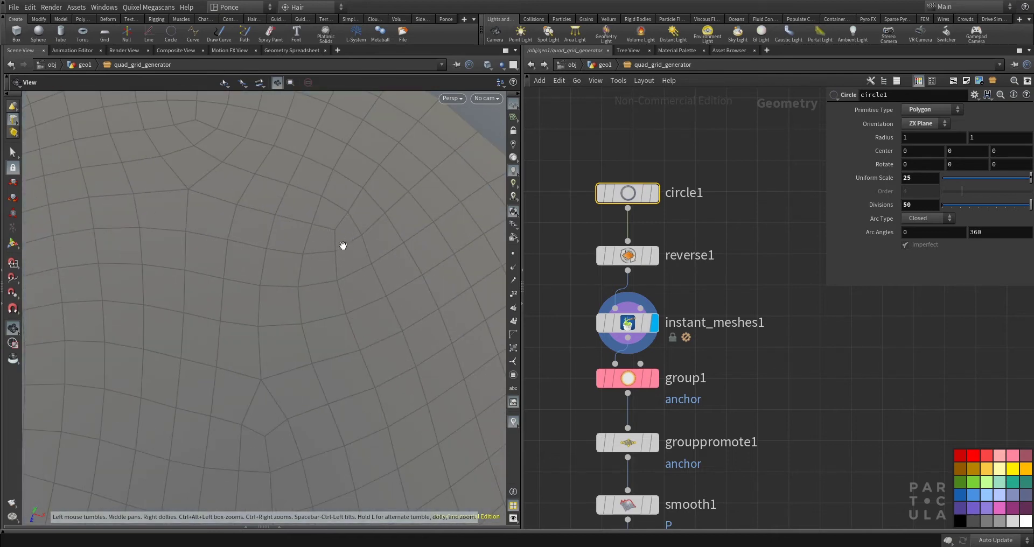
{"action": "right_click_drag", "start_coordinate": [327, 274], "coordinate": [237, 348]}
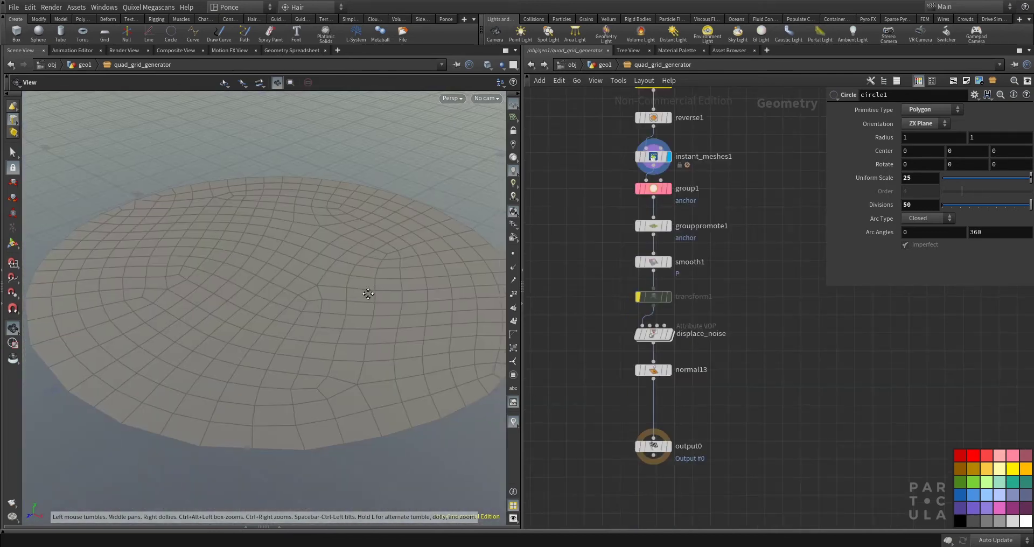
{"action": "left_click_drag", "start_coordinate": [367, 293], "coordinate": [377, 294]}
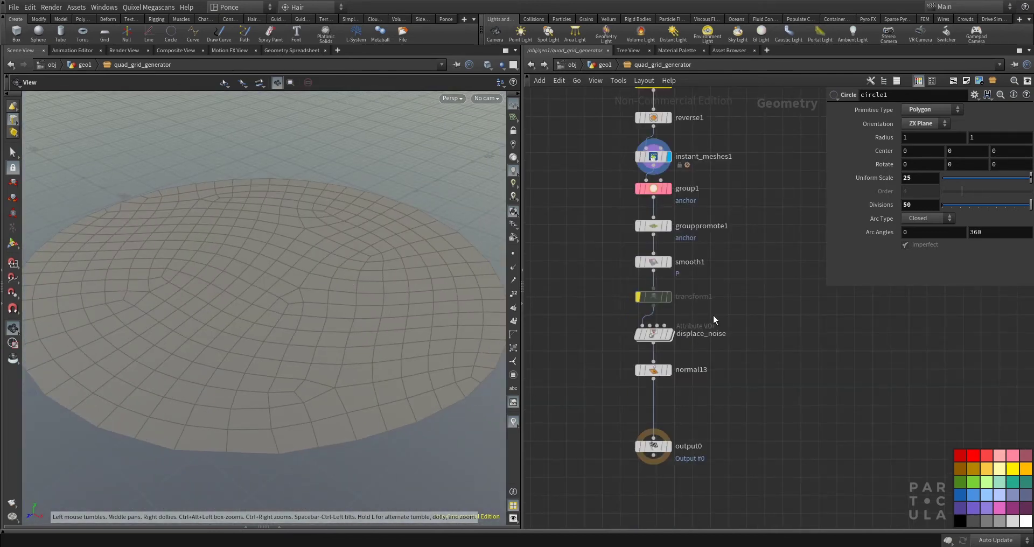
{"action": "left_click_drag", "start_coordinate": [360, 252], "coordinate": [377, 298]}
Display the displace_noise node's output and inspect the displaced terrain hills.
{"action": "mouse_move", "coordinate": [673, 339]}
{"action": "left_click", "coordinate": [675, 316]}
{"action": "left_click", "coordinate": [657, 335]}
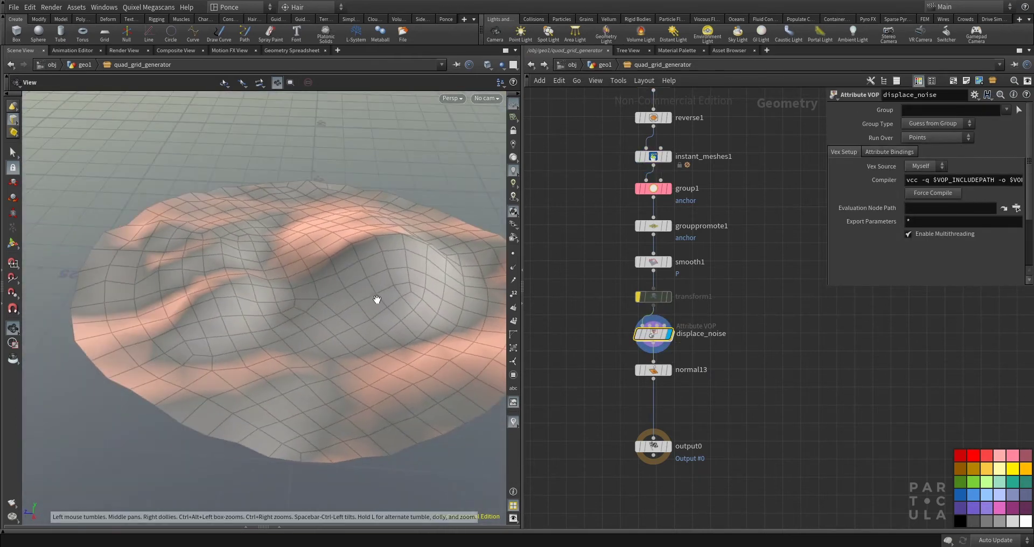
{"action": "left_click_drag", "start_coordinate": [393, 249], "coordinate": [474, 316]}
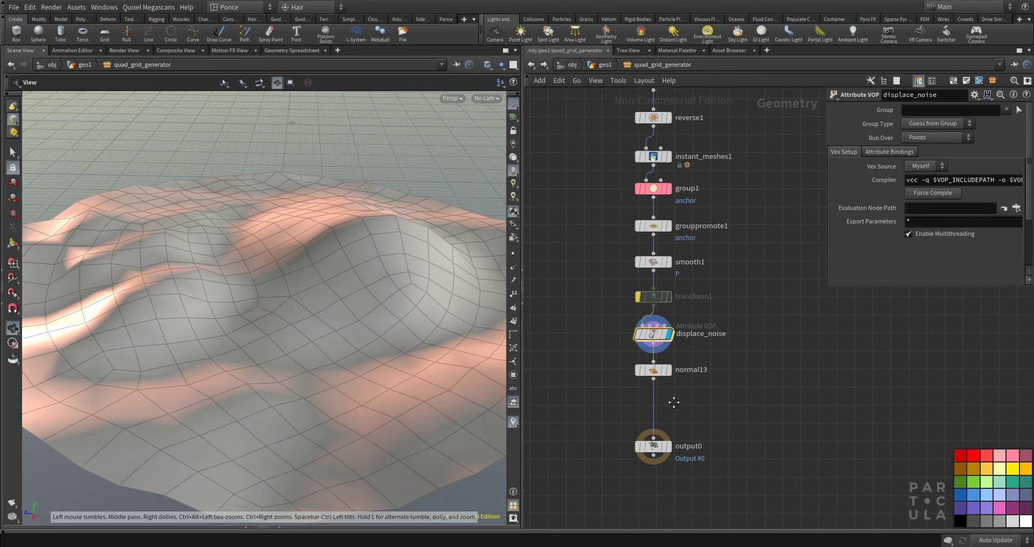
Return to the geo1 network and display the click_extrude_tool node's output.
{"action": "key", "text": "u"}
{"action": "left_click_drag", "start_coordinate": [292, 233], "coordinate": [456, 287]}
{"action": "left_click", "coordinate": [657, 268]}
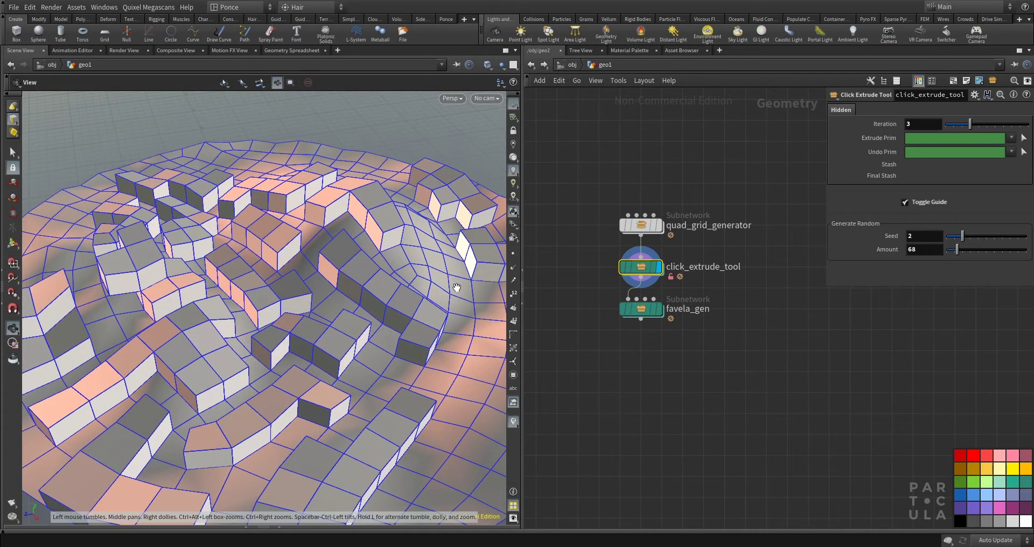
Open the operator type properties of click_extrude_tool and shift the window for easier viewing.
{"action": "right_click", "coordinate": [647, 271]}
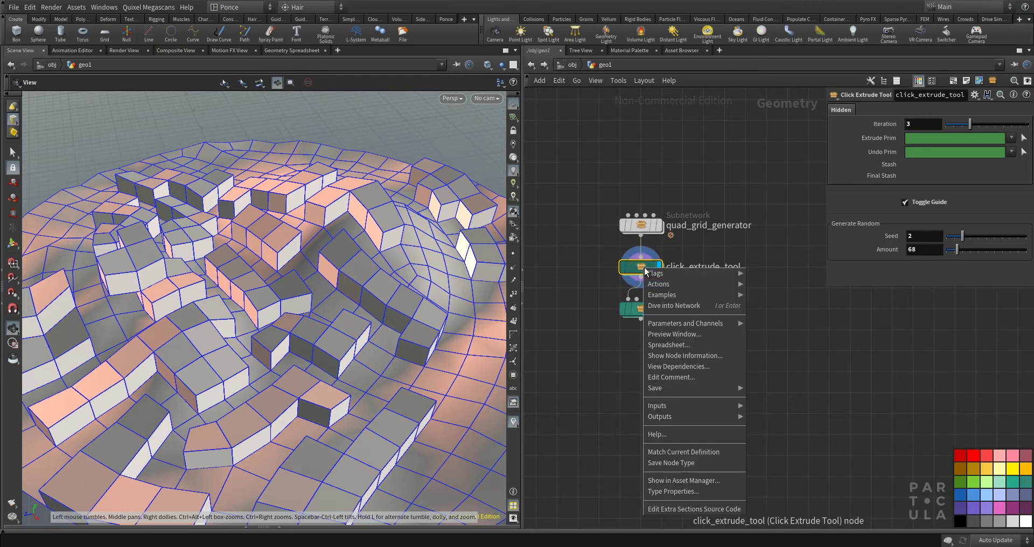
{"action": "left_click", "coordinate": [715, 491]}
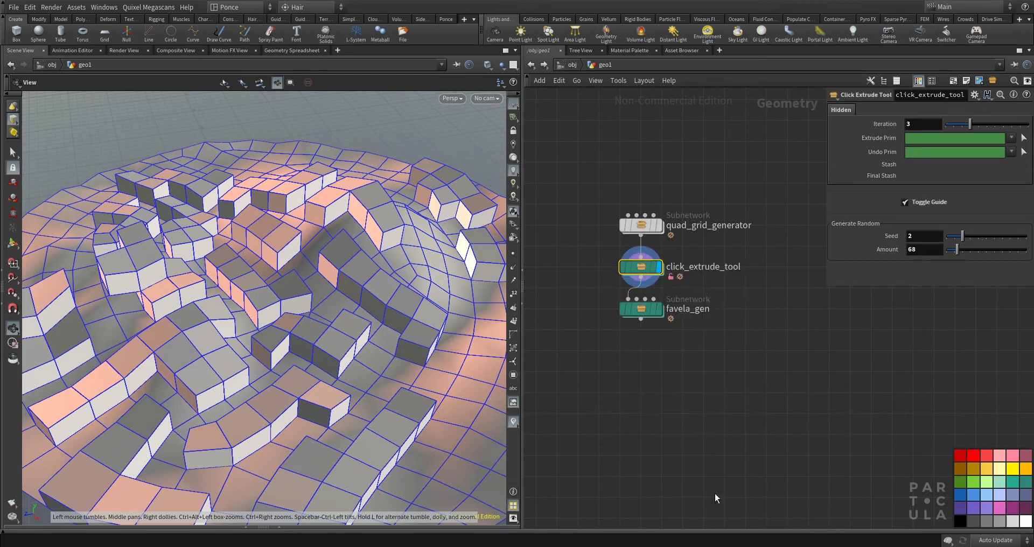
{"action": "left_click_drag", "start_coordinate": [579, 20], "coordinate": [544, 18]}
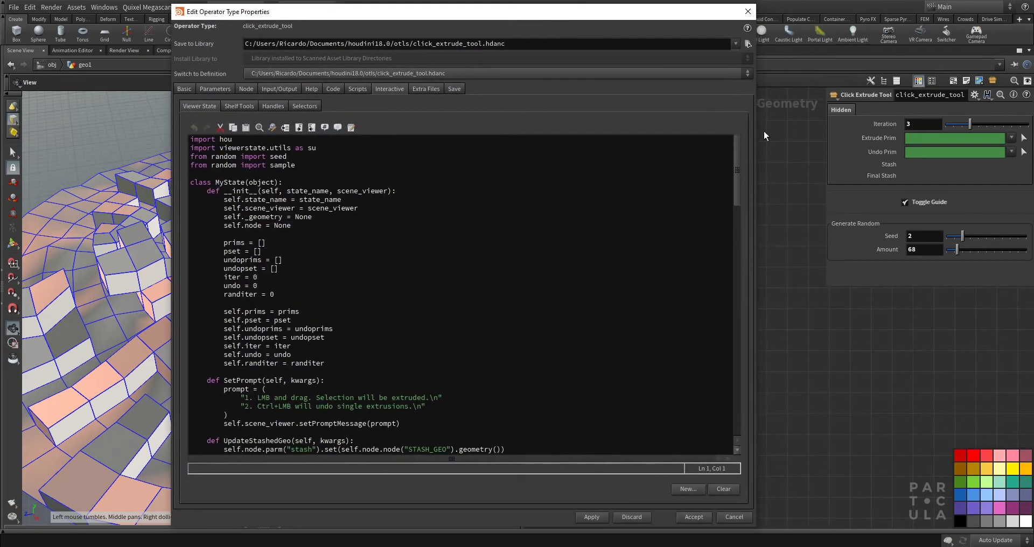
{"action": "left_click_drag", "start_coordinate": [761, 131], "coordinate": [684, 134]}
{"action": "left_click_drag", "start_coordinate": [462, 13], "coordinate": [530, 12]}
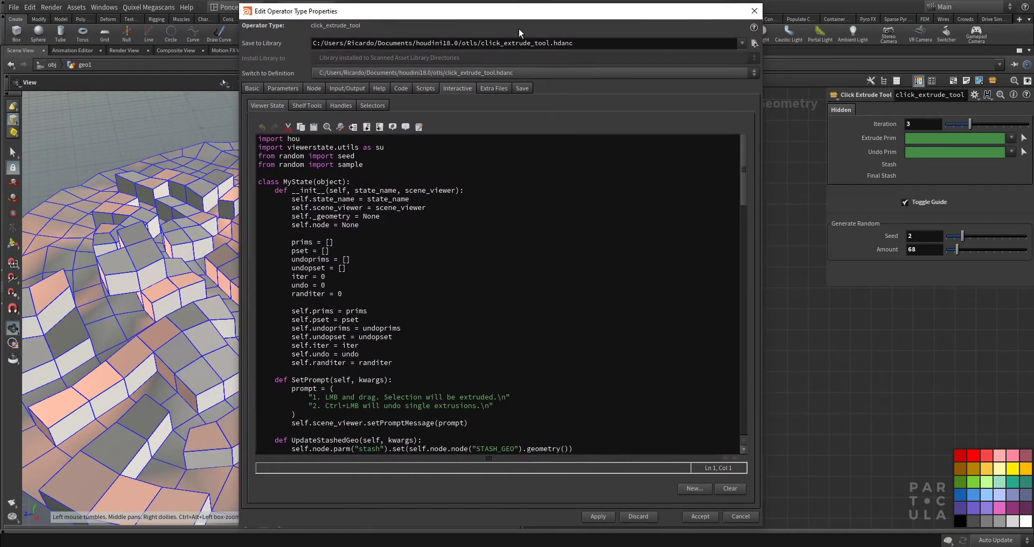
Look through the Viewer State Python code of click_extrude_tool and close its type properties without changes.
{"action": "left_click", "coordinate": [428, 90]}
{"action": "left_click", "coordinate": [463, 92]}
{"action": "left_click_drag", "start_coordinate": [745, 186], "coordinate": [715, 147]}
{"action": "left_click_drag", "start_coordinate": [309, 143], "coordinate": [392, 338]}
{"action": "left_click", "coordinate": [393, 338]}
{"action": "left_click_drag", "start_coordinate": [597, 5], "coordinate": [654, 44]}
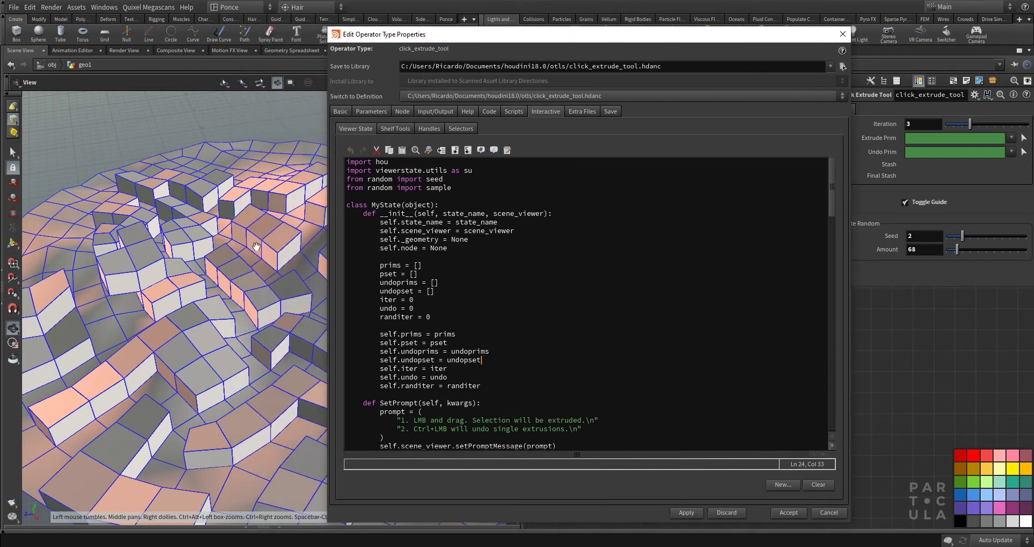
{"action": "left_click_drag", "start_coordinate": [417, 41], "coordinate": [474, 32]}
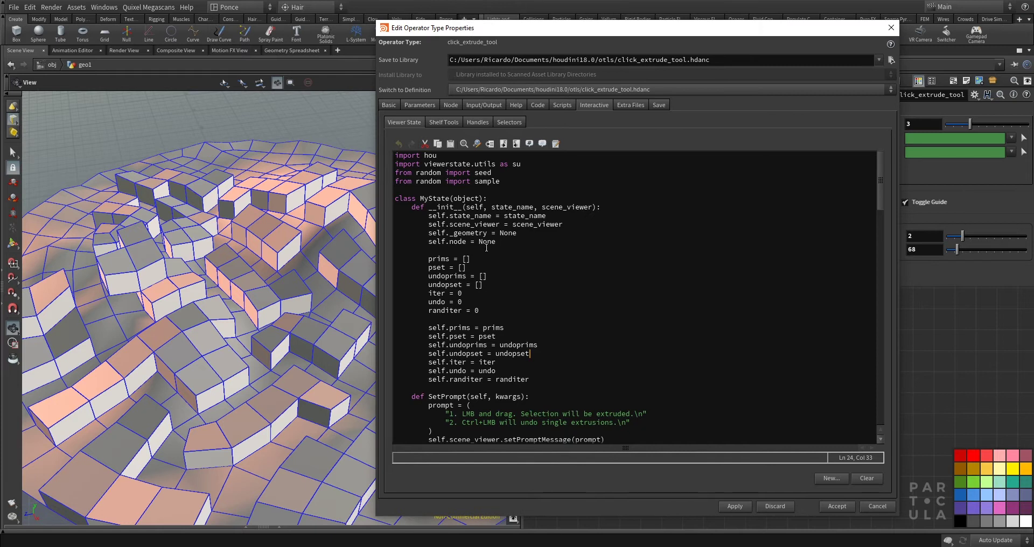
{"action": "scroll", "coordinate": [532, 192], "scroll_direction": "down", "scroll_amount": 10}
{"action": "left_click", "coordinate": [574, 339]}
{"action": "scroll", "coordinate": [574, 340], "scroll_direction": "down", "scroll_amount": 5}
{"action": "scroll", "coordinate": [574, 360], "scroll_direction": "up", "scroll_amount": 10}
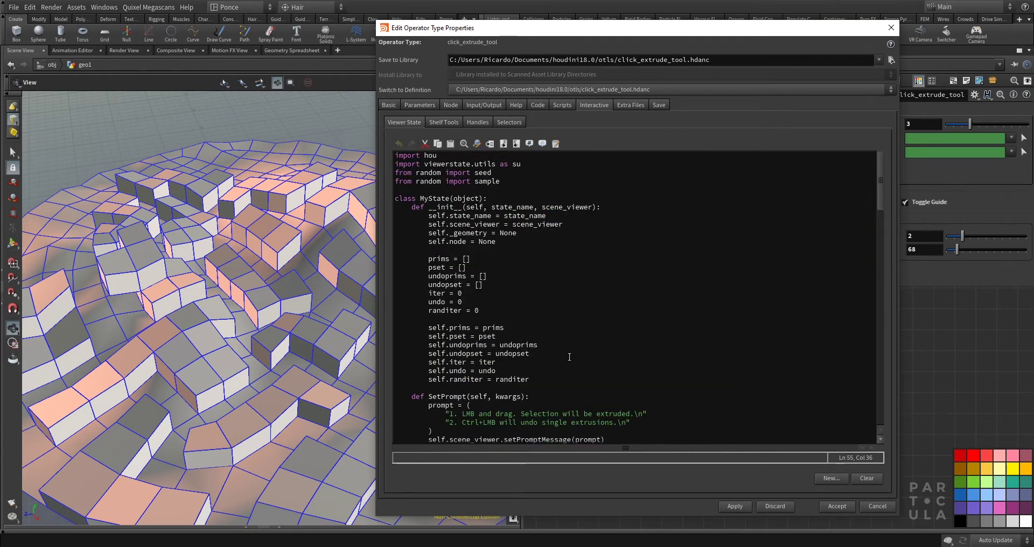
{"action": "left_click", "coordinate": [871, 511]}
Move the favela_gen node further below click_extrude_tool and display the generated favela.
{"action": "mouse_move", "coordinate": [235, 263]}
{"action": "left_mouse_down"}
{"action": "mouse_move", "coordinate": [249, 252]}
{"action": "mouse_move", "coordinate": [241, 263]}
{"action": "left_mouse_up"}
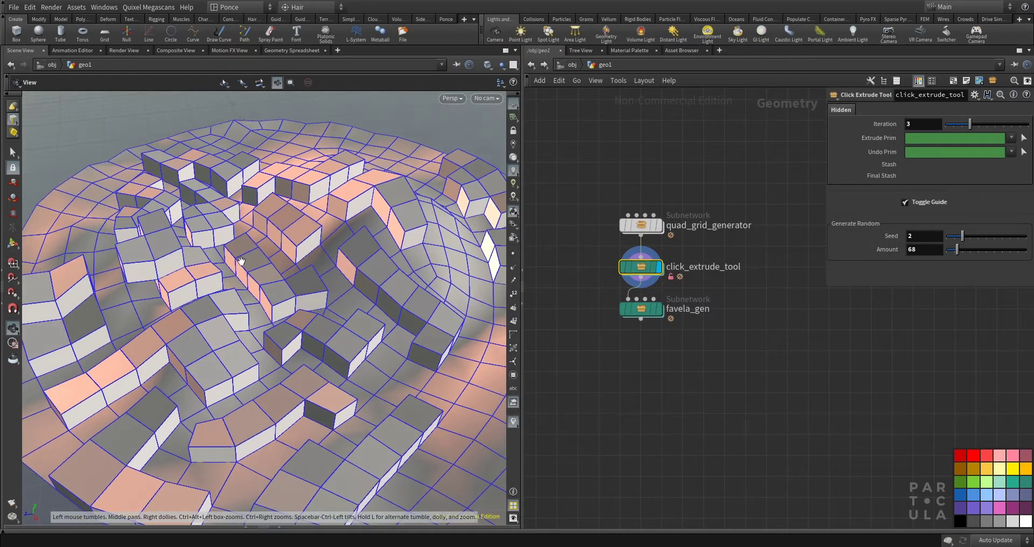
{"action": "left_click_drag", "start_coordinate": [650, 322], "coordinate": [652, 359]}
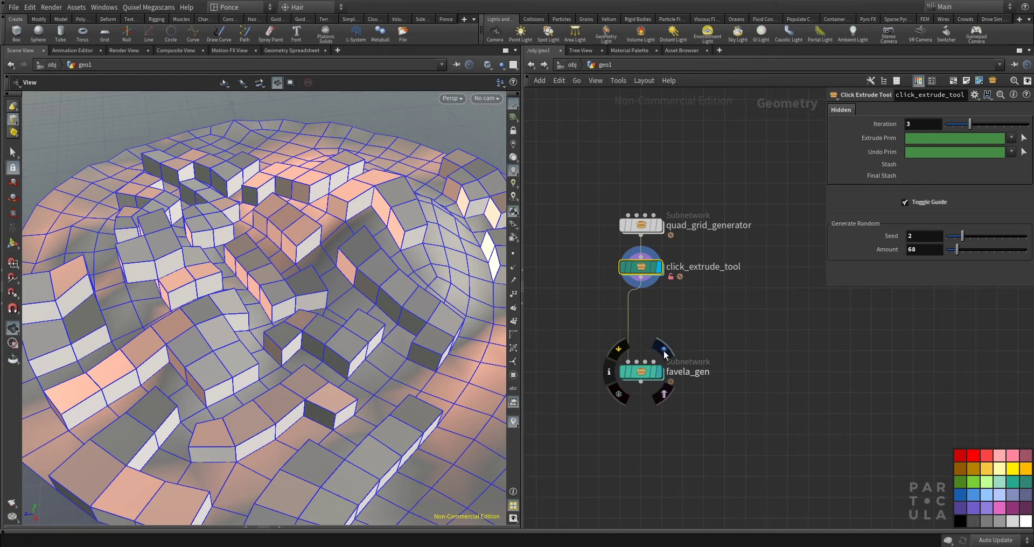
{"action": "left_click", "coordinate": [664, 350]}
{"action": "left_click", "coordinate": [641, 371]}
{"action": "left_click_drag", "start_coordinate": [323, 226], "coordinate": [298, 281]}
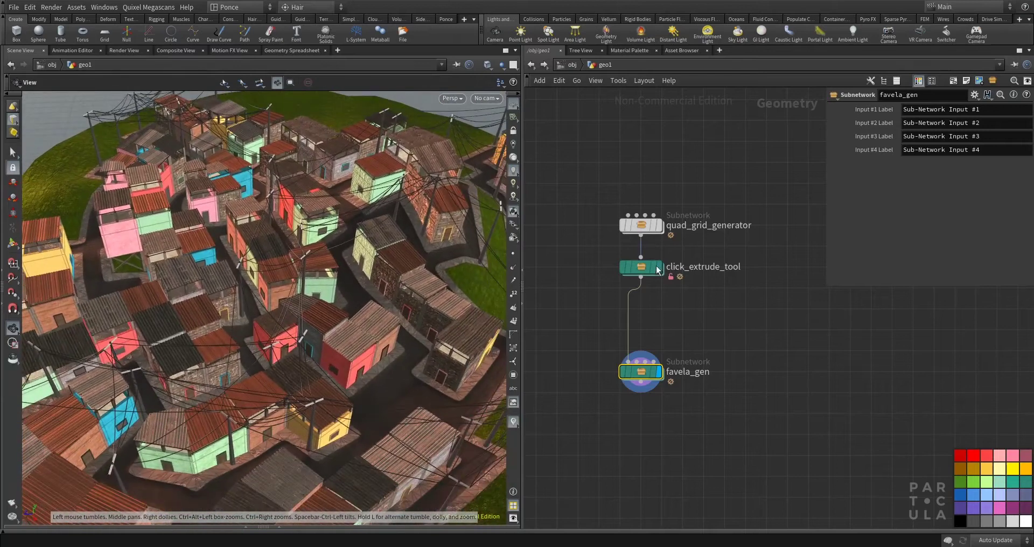
Display the click_extrude_tool output again and view the extruded blocks on the terrain.
{"action": "left_click", "coordinate": [662, 247]}
{"action": "left_click", "coordinate": [641, 267]}
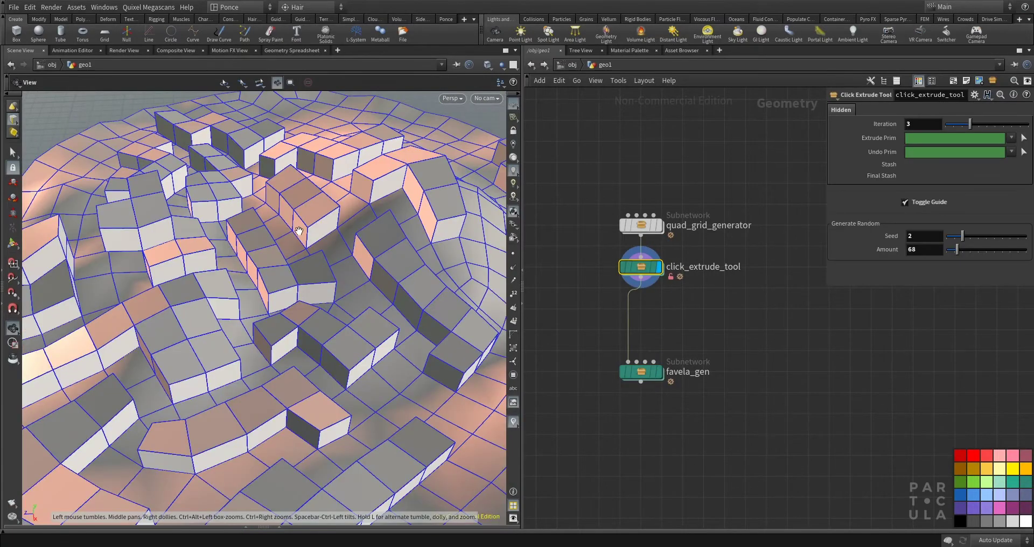
{"action": "left_click_drag", "start_coordinate": [298, 233], "coordinate": [331, 244]}
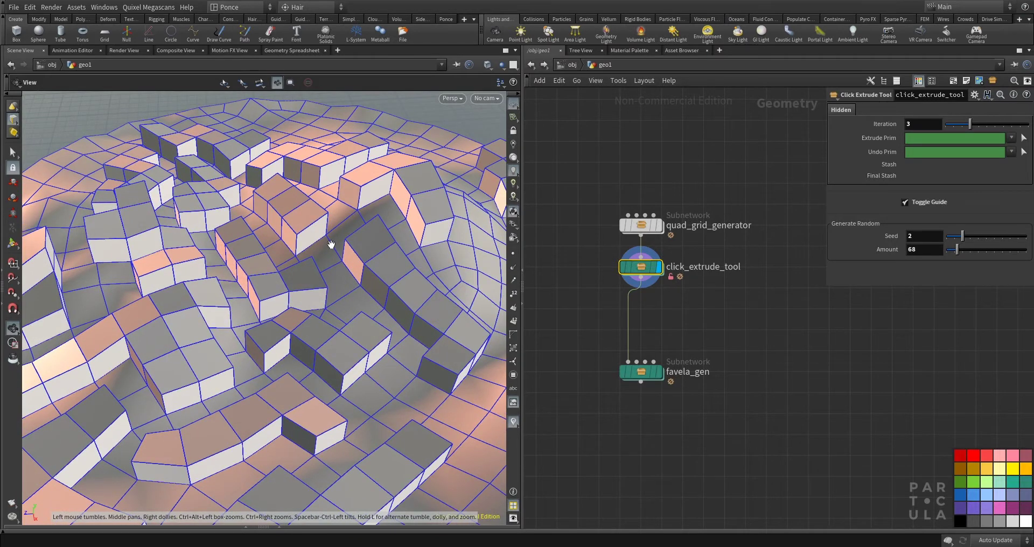
{"action": "mouse_move", "coordinate": [317, 255]}
{"action": "left_mouse_down"}
{"action": "mouse_move", "coordinate": [280, 244]}
{"action": "mouse_move", "coordinate": [333, 259]}
{"action": "left_mouse_up"}
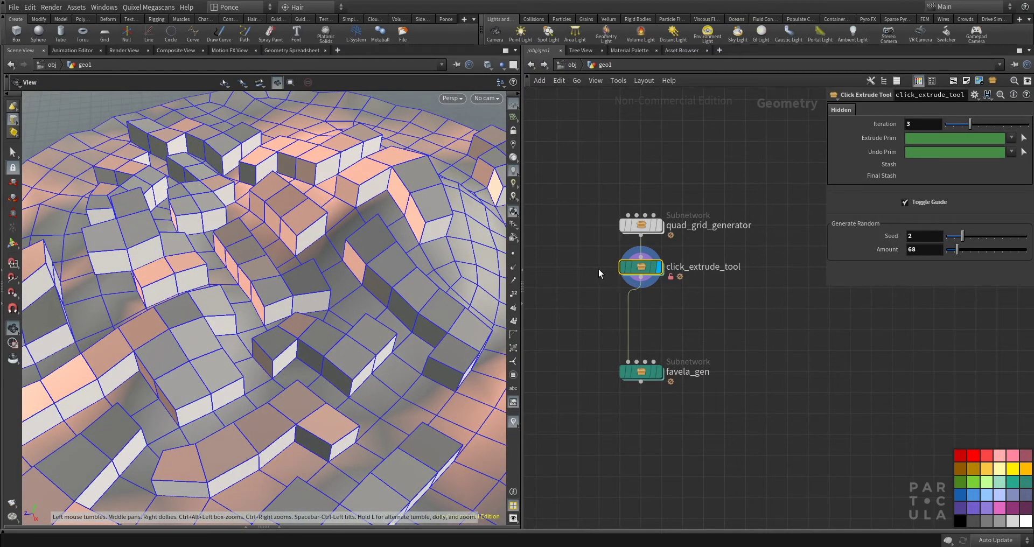
{"action": "mouse_move", "coordinate": [648, 276]}
Activate the Click Extrude Tool viewer state and extrude several quads inside the terrain's hollow.
{"action": "left_click_drag", "start_coordinate": [360, 255], "coordinate": [349, 362]}
{"action": "key", "text": "Return"}
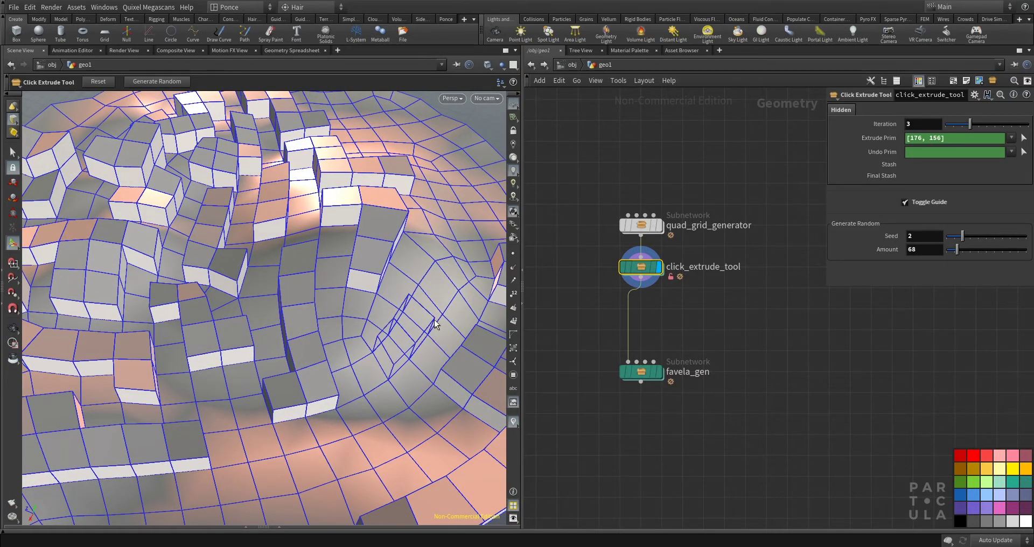
{"action": "left_click_drag", "start_coordinate": [431, 324], "coordinate": [316, 298], "text": "alt"}
{"action": "right_click_drag", "start_coordinate": [316, 298], "coordinate": [376, 271], "text": "alt"}
{"action": "left_click_drag", "start_coordinate": [376, 271], "coordinate": [242, 305]}
{"action": "key", "text": "Return"}
{"action": "left_click", "coordinate": [242, 306]}
{"action": "left_click", "coordinate": [319, 286]}
Extrude more quads on the hollow's slope, stacking a second level onto one block.
{"action": "left_click_drag", "start_coordinate": [347, 301], "coordinate": [318, 226], "text": "alt"}
{"action": "left_click", "coordinate": [308, 199]}
{"action": "key", "text": "Return"}
{"action": "mouse_move", "coordinate": [289, 259]}
{"action": "left_mouse_down", "text": "alt"}
{"action": "mouse_move", "coordinate": [239, 244]}
{"action": "mouse_move", "coordinate": [245, 267]}
{"action": "mouse_move", "coordinate": [239, 257]}
{"action": "mouse_move", "coordinate": [300, 270]}
{"action": "mouse_move", "coordinate": [268, 262]}
{"action": "mouse_move", "coordinate": [280, 240]}
{"action": "mouse_move", "coordinate": [292, 301]}
{"action": "mouse_move", "coordinate": [335, 282]}
{"action": "mouse_move", "coordinate": [264, 279]}
{"action": "mouse_move", "coordinate": [299, 291]}
{"action": "left_mouse_up", "text": "alt"}
{"action": "key", "text": "Return"}
{"action": "left_click", "coordinate": [258, 279]}
{"action": "left_click", "coordinate": [300, 243]}
{"action": "left_click", "coordinate": [300, 289]}
{"action": "left_click", "coordinate": [299, 301]}
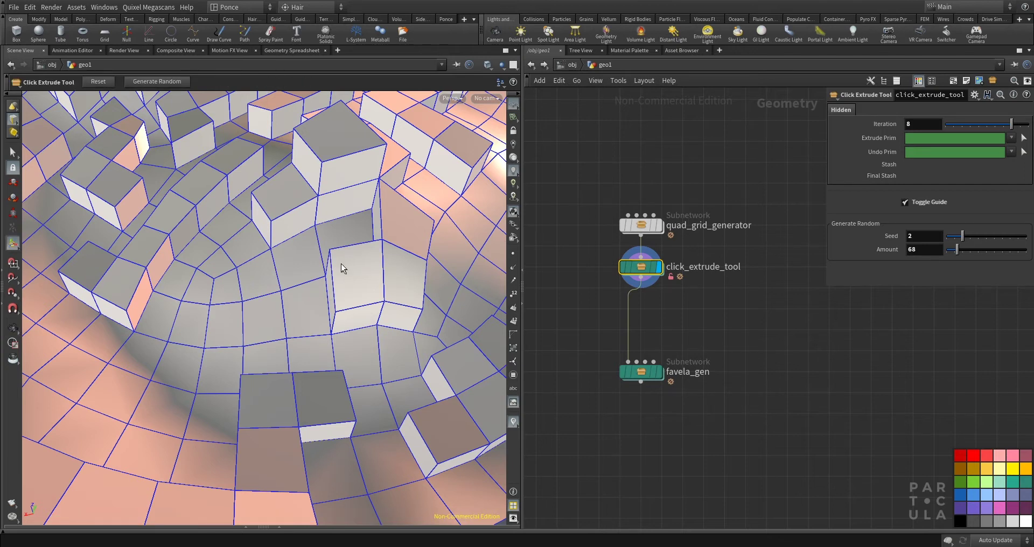
Remove a single extruded block on the hollow's slope with the tool's single-extrusion undo.
{"action": "key", "text": "Escape"}
{"action": "mouse_move", "coordinate": [341, 264]}
{"action": "left_mouse_down"}
{"action": "mouse_move", "coordinate": [318, 272]}
{"action": "mouse_move", "coordinate": [295, 250]}
{"action": "mouse_move", "coordinate": [342, 276]}
{"action": "left_mouse_up"}
{"action": "key", "text": "Return"}
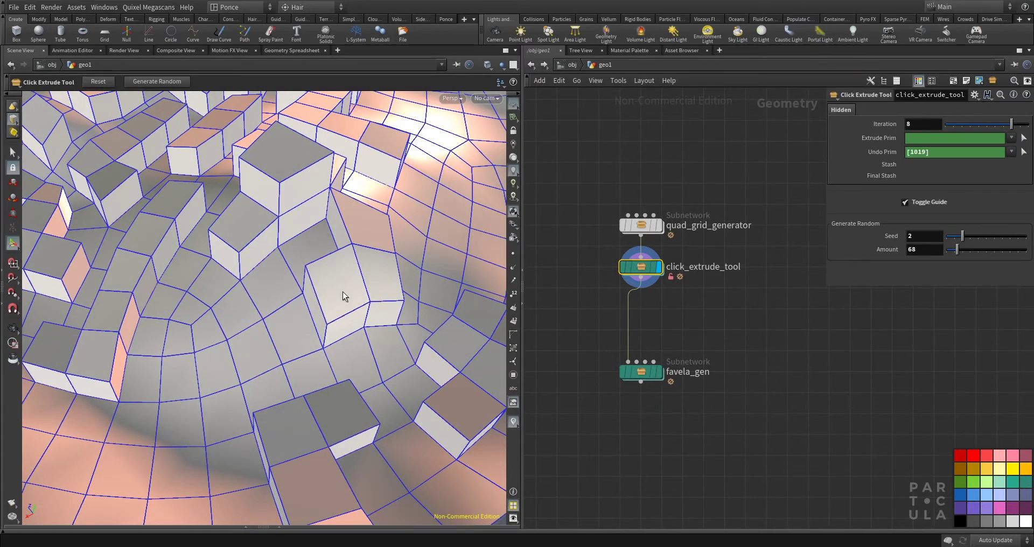
{"action": "left_click", "coordinate": [342, 292]}
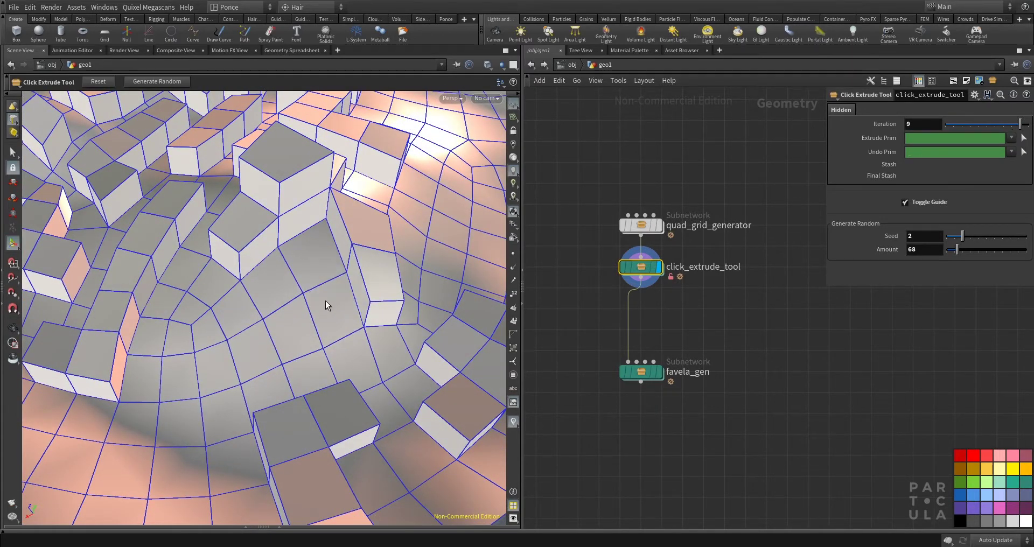
Remove the low extruded block in front of the two-level tower with the tool's single-extrusion undo.
{"action": "left_click", "coordinate": [248, 246]}
{"action": "key", "text": "Escape"}
{"action": "mouse_move", "coordinate": [314, 261]}
{"action": "left_mouse_down"}
{"action": "mouse_move", "coordinate": [248, 245]}
{"action": "mouse_move", "coordinate": [318, 252]}
{"action": "left_mouse_up"}
{"action": "key", "text": "Return"}
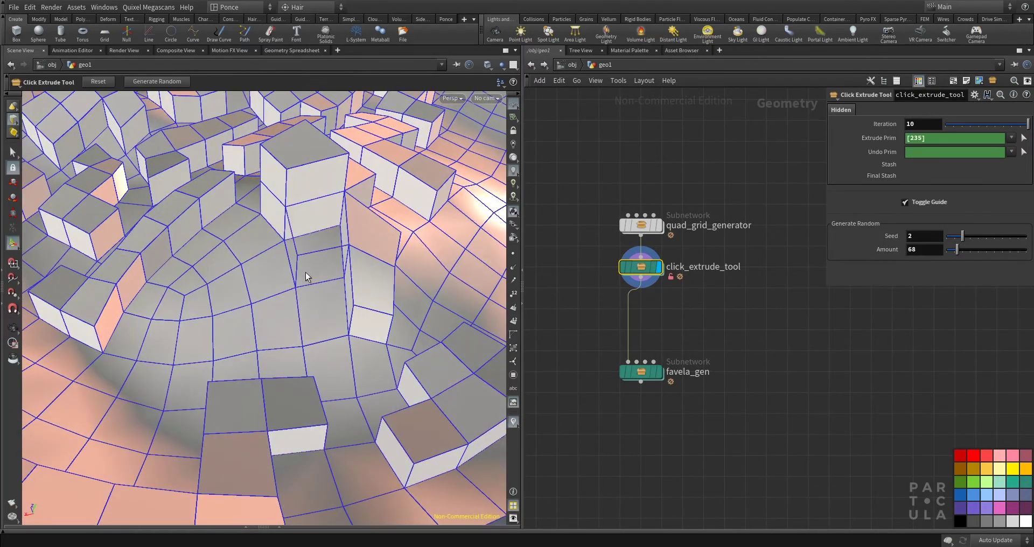
Extrude the quad at the foot of the two-level tower on the hollow's slope.
{"action": "left_click", "coordinate": [306, 273]}
{"action": "key", "text": "Escape"}
{"action": "left_click_drag", "start_coordinate": [286, 257], "coordinate": [419, 268]}
{"action": "key", "text": "Return"}
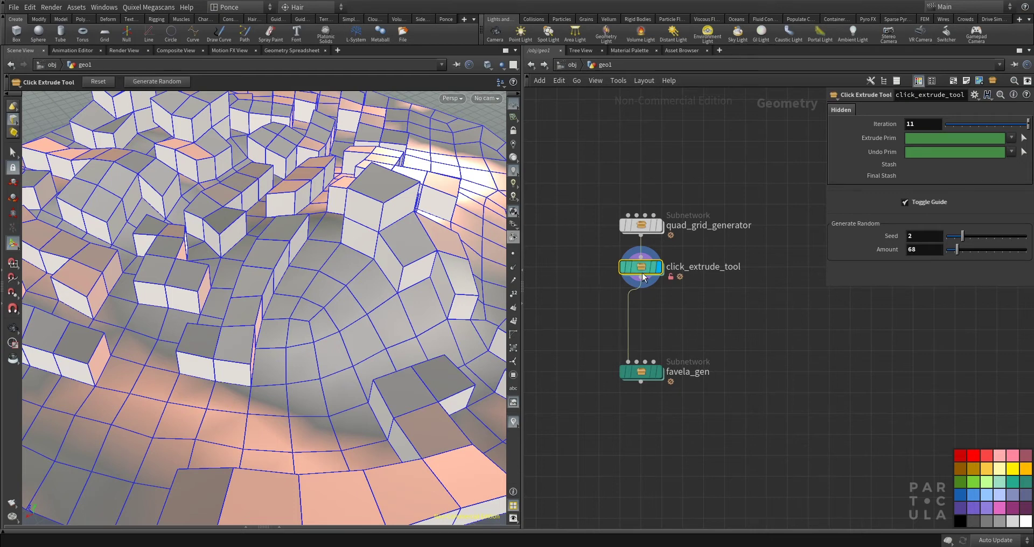
{"action": "key", "text": "Escape"}
{"action": "left_click_drag", "start_coordinate": [274, 259], "coordinate": [294, 282]}
{"action": "key", "text": "Return"}
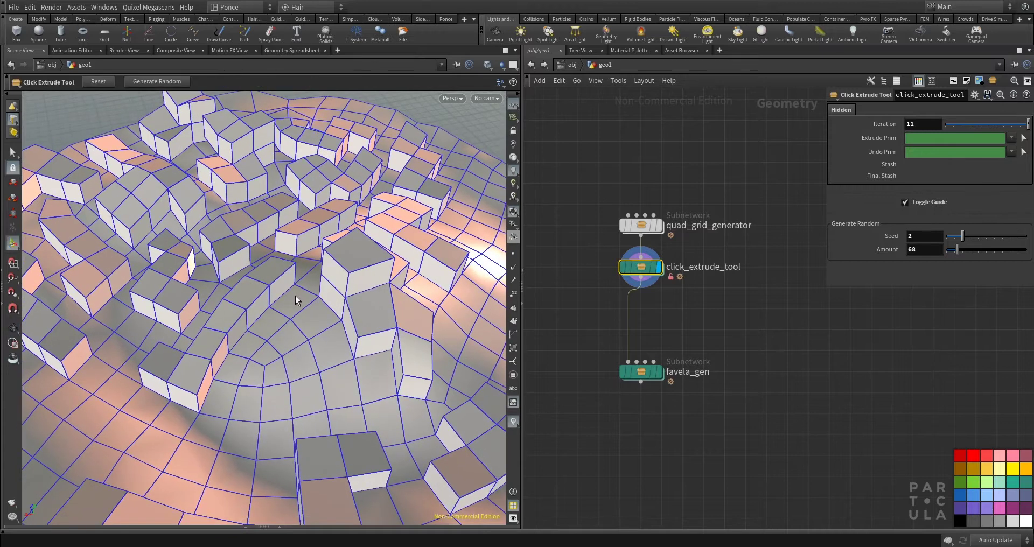
Display primitive numbers in the viewport and examine the numbering of the extruded and plain quads around the tower.
{"action": "scroll", "coordinate": [295, 302], "scroll_direction": "up", "scroll_amount": 3}
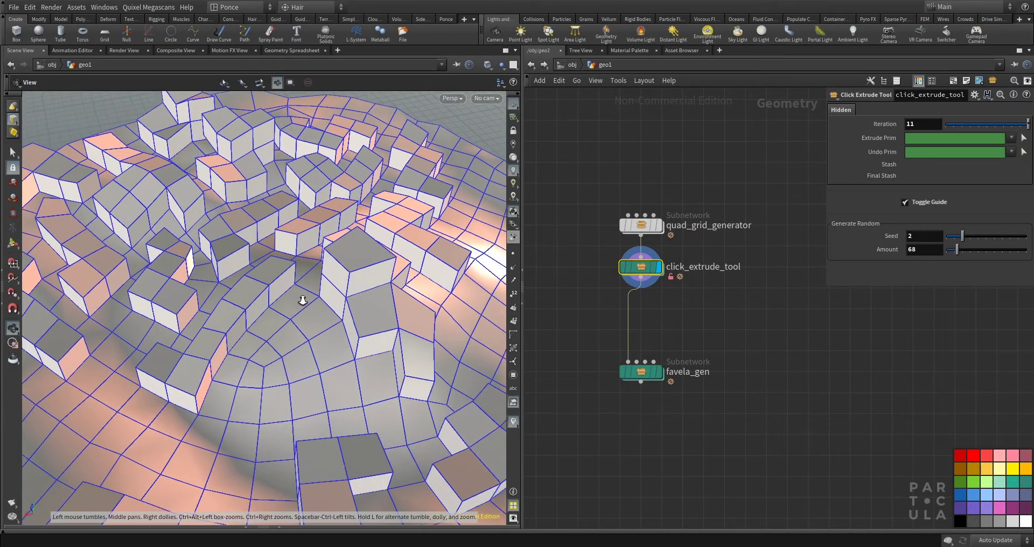
{"action": "scroll", "coordinate": [295, 306], "scroll_direction": "up", "scroll_amount": 2}
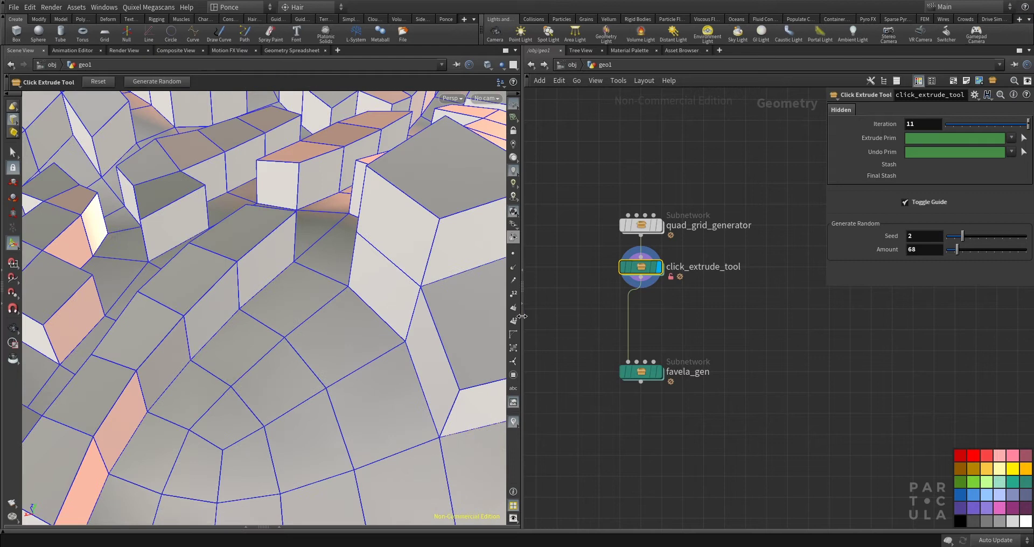
{"action": "left_click", "coordinate": [514, 323]}
{"action": "scroll", "coordinate": [300, 311], "scroll_direction": "up", "scroll_amount": 4}
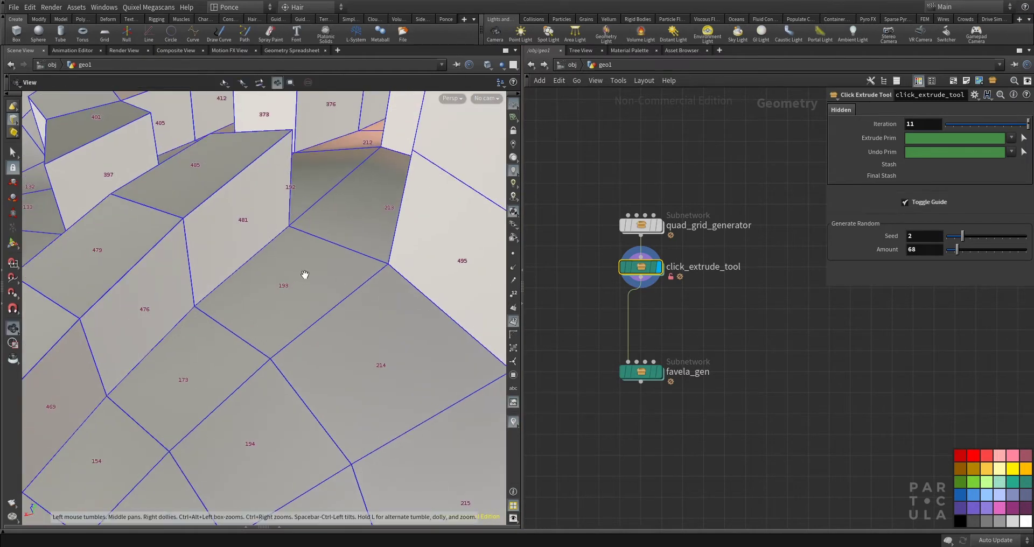
{"action": "scroll", "coordinate": [283, 295], "scroll_direction": "down", "scroll_amount": 5}
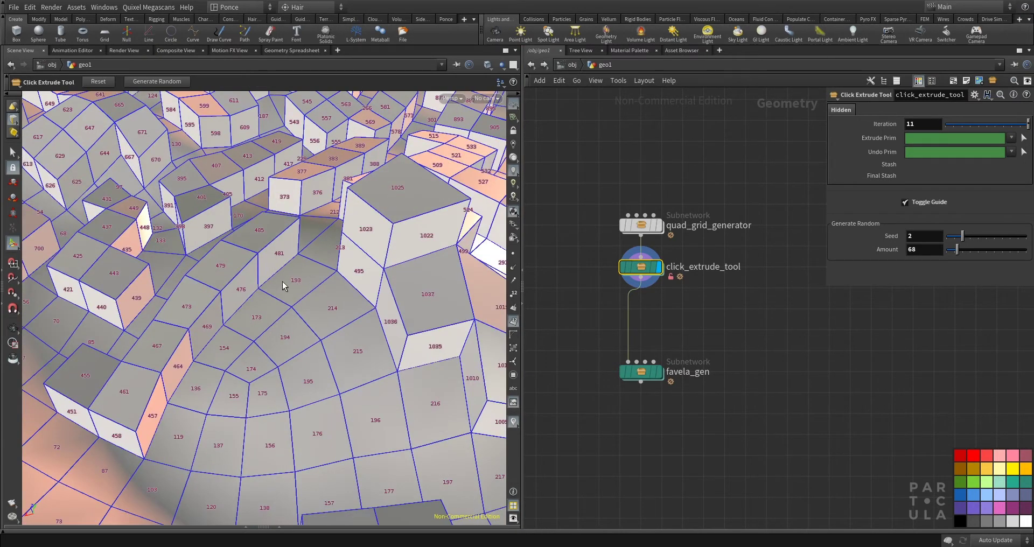
{"action": "left_click_drag", "start_coordinate": [285, 286], "coordinate": [309, 253], "text": "alt"}
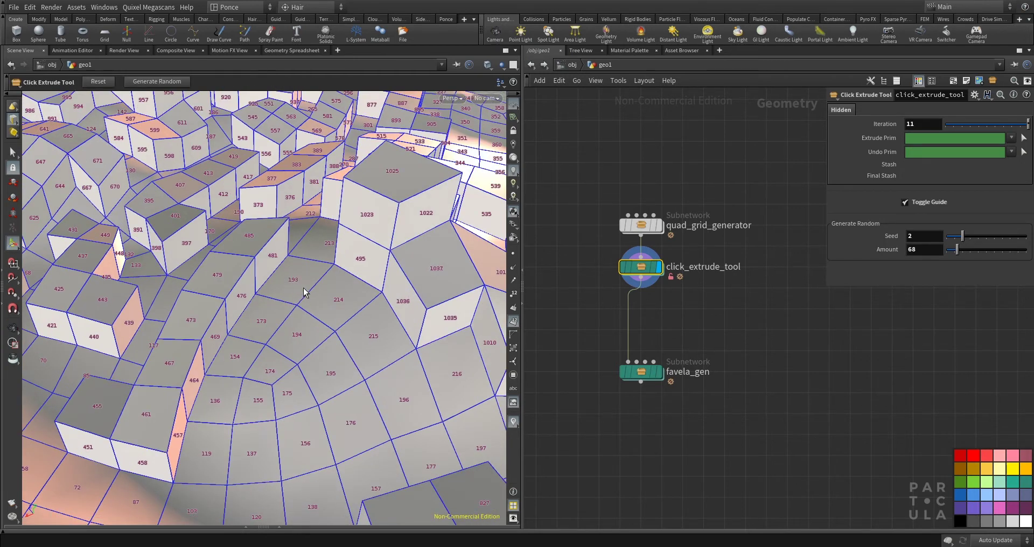
{"action": "left_click_drag", "start_coordinate": [282, 276], "coordinate": [312, 310], "text": "alt"}
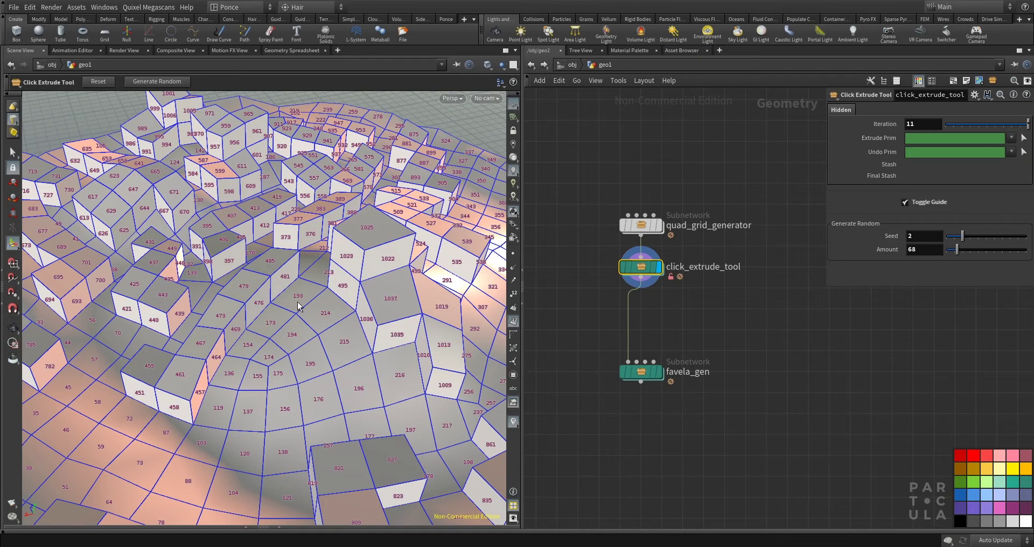
Extrude two groups of neighbouring quads on the hollow's slope below the tower.
{"action": "mouse_move", "coordinate": [296, 349]}
{"action": "left_mouse_down"}
{"action": "mouse_move", "coordinate": [304, 360]}
{"action": "mouse_move", "coordinate": [342, 358]}
{"action": "mouse_move", "coordinate": [302, 312]}
{"action": "left_mouse_up"}
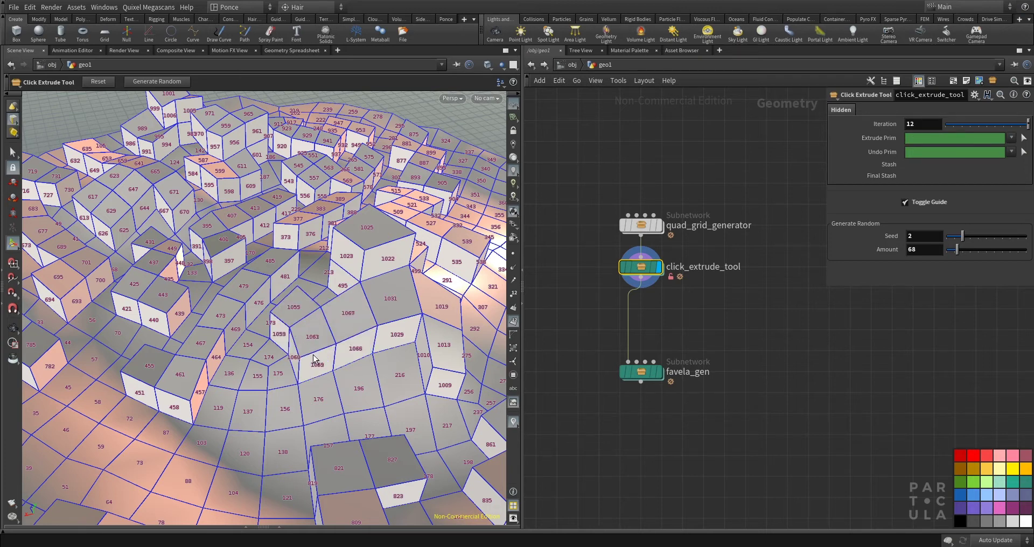
{"action": "left_click_drag", "start_coordinate": [374, 351], "coordinate": [334, 340], "text": "alt"}
{"action": "mouse_move", "coordinate": [286, 345]}
{"action": "left_mouse_down"}
{"action": "mouse_move", "coordinate": [346, 348]}
{"action": "mouse_move", "coordinate": [306, 317]}
{"action": "left_mouse_up"}
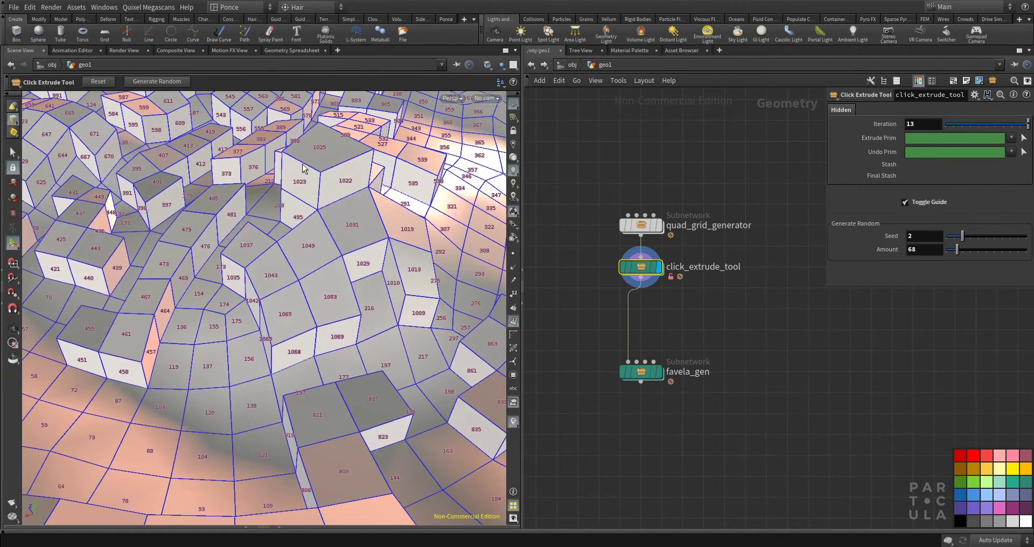
{"action": "left_click_drag", "start_coordinate": [280, 281], "coordinate": [326, 310], "text": "alt"}
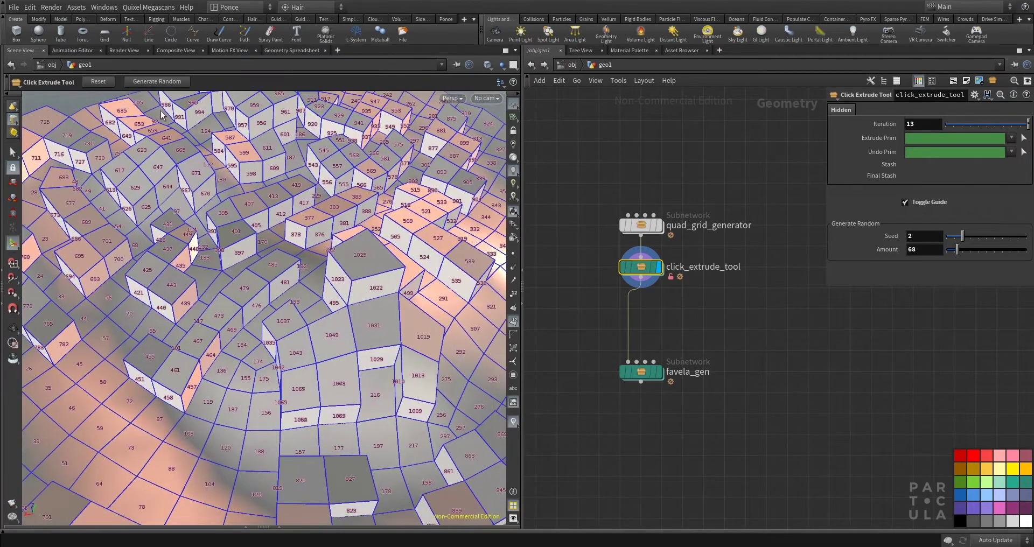
Reset all extrusions and display the quad_grid_generator output to compare the bare terrain grid.
{"action": "left_click", "coordinate": [98, 82]}
{"action": "left_click_drag", "start_coordinate": [231, 178], "coordinate": [250, 269], "text": "alt"}
{"action": "mouse_move", "coordinate": [281, 231]}
{"action": "left_mouse_down", "text": "alt"}
{"action": "mouse_move", "coordinate": [270, 253]}
{"action": "mouse_move", "coordinate": [358, 254]}
{"action": "mouse_move", "coordinate": [254, 259]}
{"action": "mouse_move", "coordinate": [272, 235]}
{"action": "left_mouse_up", "text": "alt"}
{"action": "left_click", "coordinate": [659, 225]}
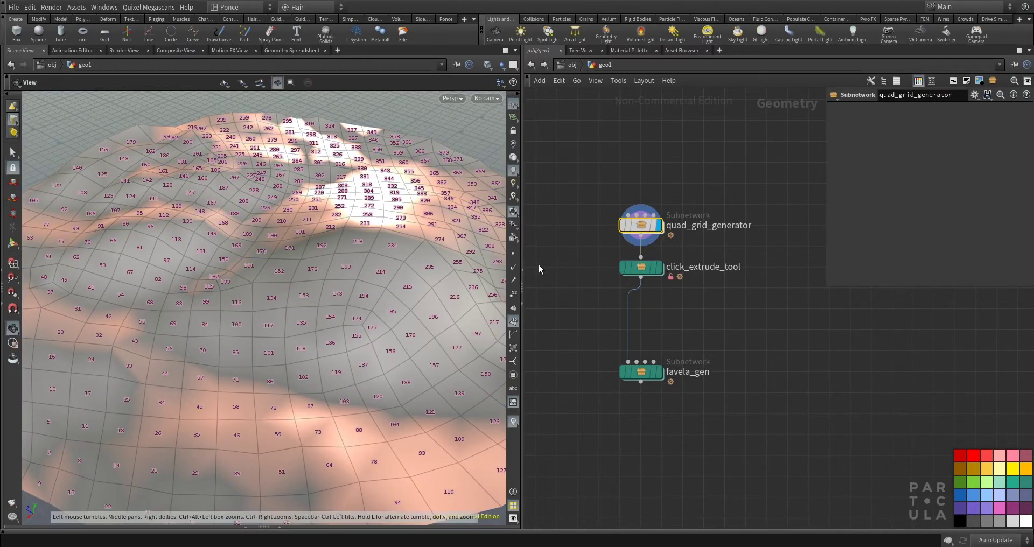
Display click_extrude_tool again and generate random extrusions across the terrain with the current seed and amount.
{"action": "left_click", "coordinate": [656, 268]}
{"action": "left_click_drag", "start_coordinate": [317, 263], "coordinate": [304, 273], "text": "alt"}
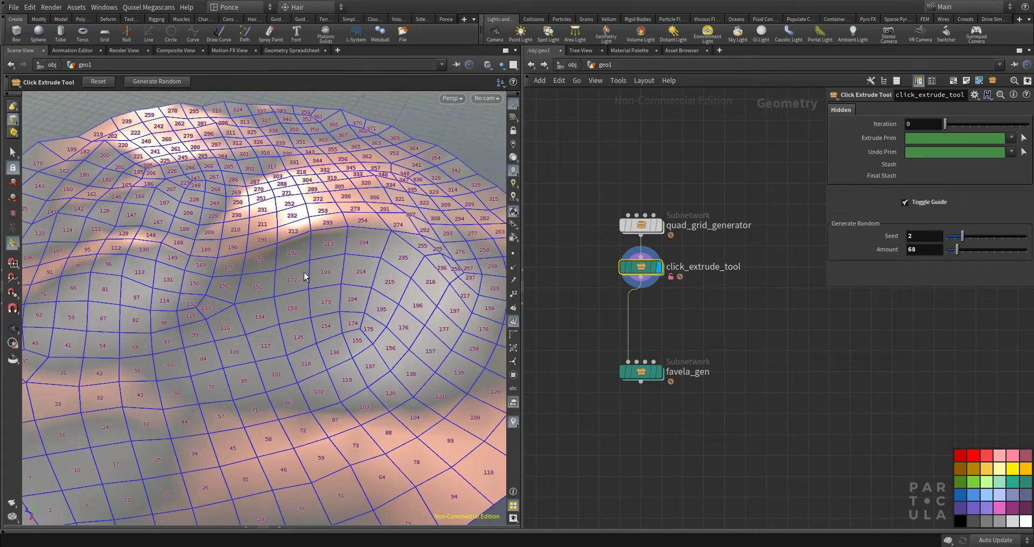
{"action": "left_click", "coordinate": [157, 82]}
{"action": "left_click_drag", "start_coordinate": [334, 206], "coordinate": [309, 233], "text": "alt"}
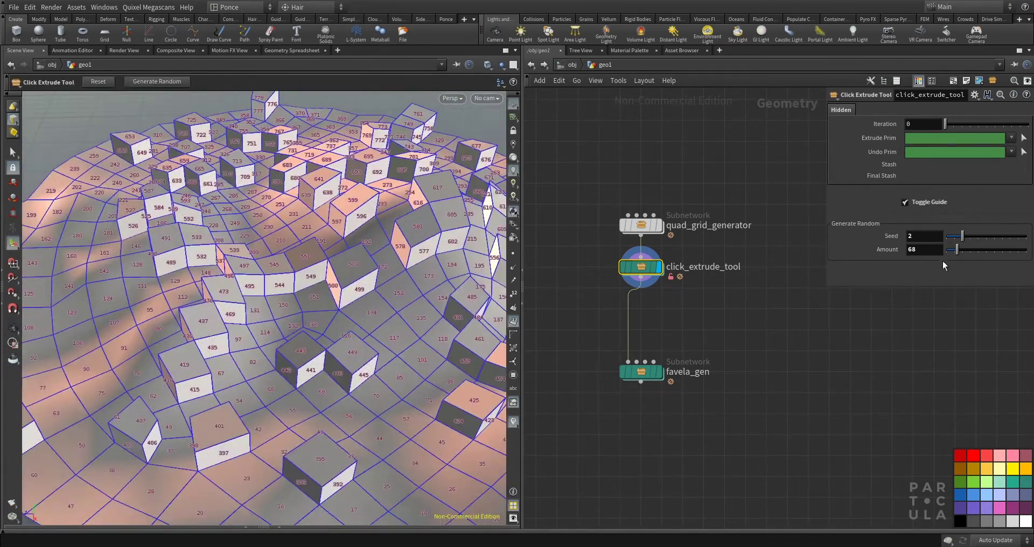
{"action": "left_click_drag", "start_coordinate": [825, 289], "coordinate": [801, 289]}
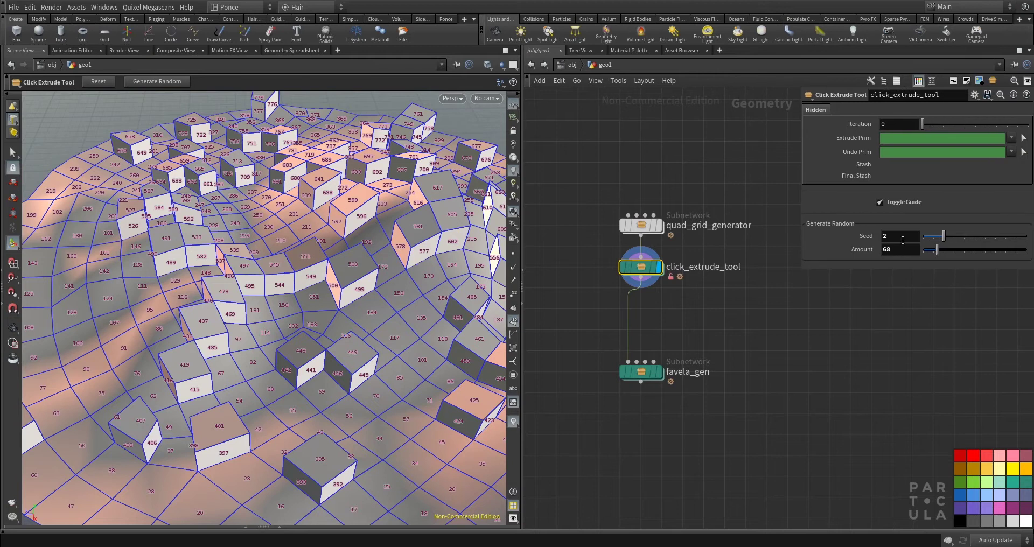
Set the random amount to 128, then reset the grid and generate random extrusions repeatedly to cover the terrain densely.
{"action": "left_click_drag", "start_coordinate": [937, 250], "coordinate": [950, 250]}
{"action": "left_click", "coordinate": [98, 81]}
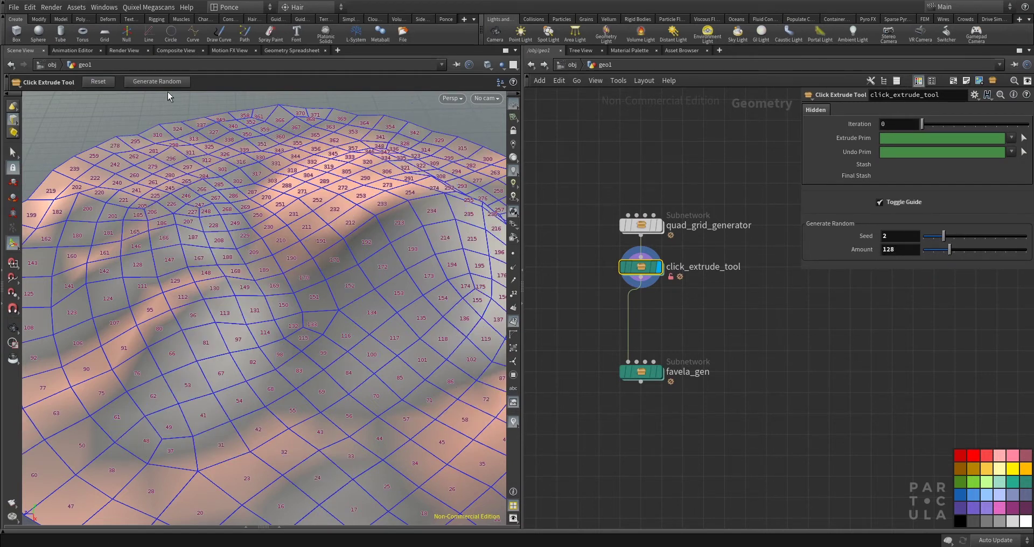
{"action": "left_click", "coordinate": [161, 85]}
{"action": "left_click_drag", "start_coordinate": [332, 224], "coordinate": [275, 241], "text": "alt"}
{"action": "left_click", "coordinate": [151, 77]}
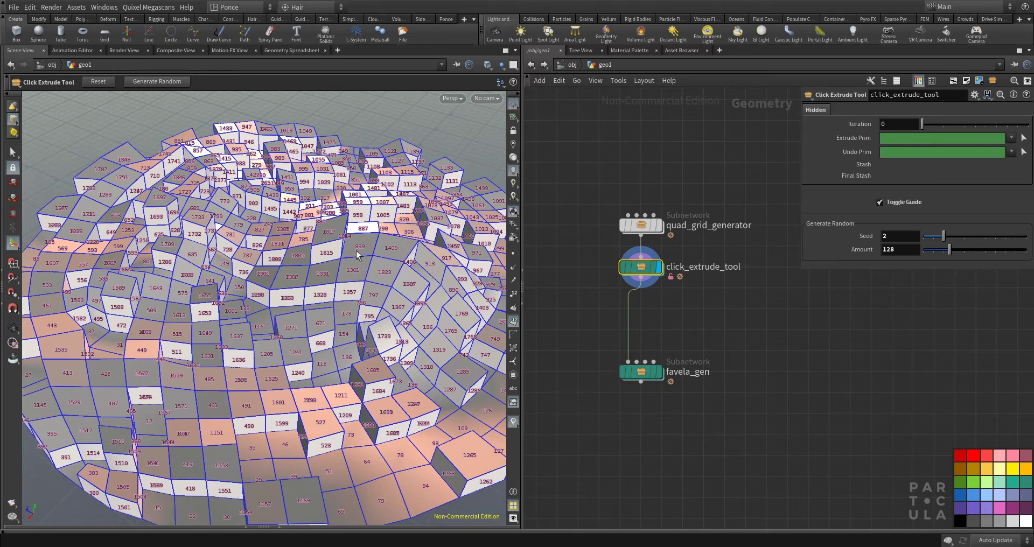
{"action": "left_click_drag", "start_coordinate": [357, 251], "coordinate": [309, 194], "text": "alt"}
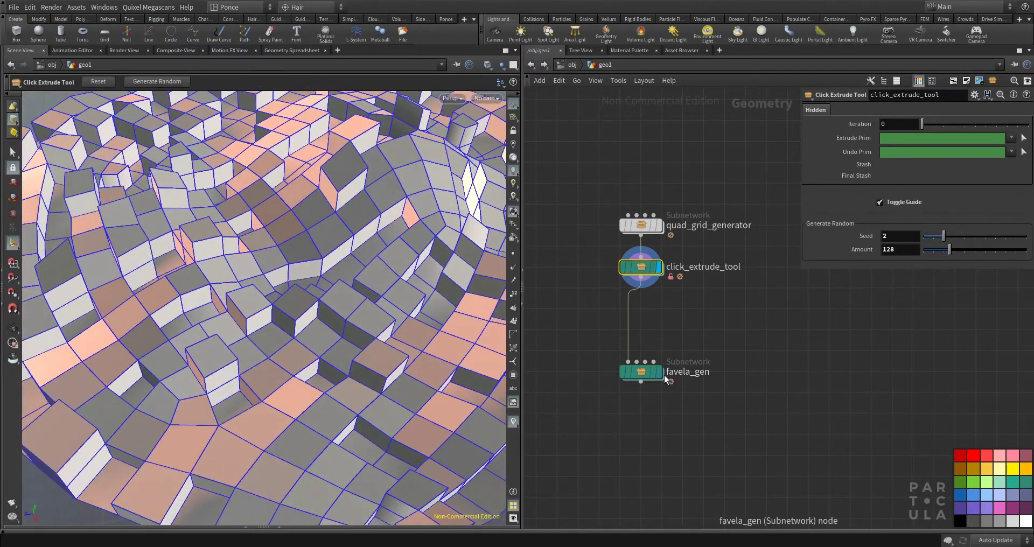
Display the favela_gen output and examine the houses generated from the random blocks.
{"action": "mouse_move", "coordinate": [668, 358]}
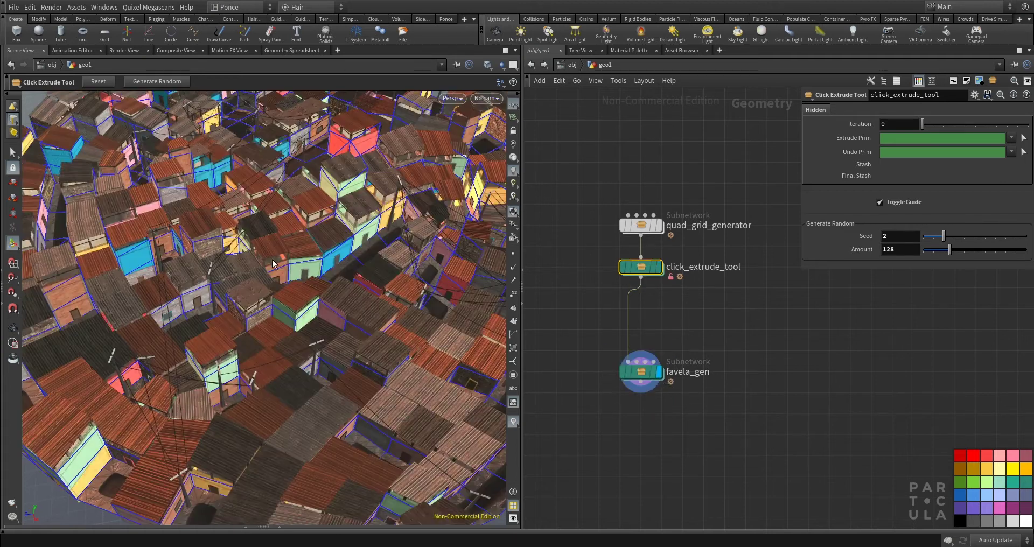
{"action": "key", "text": "Escape"}
{"action": "left_click_drag", "start_coordinate": [322, 221], "coordinate": [200, 324]}
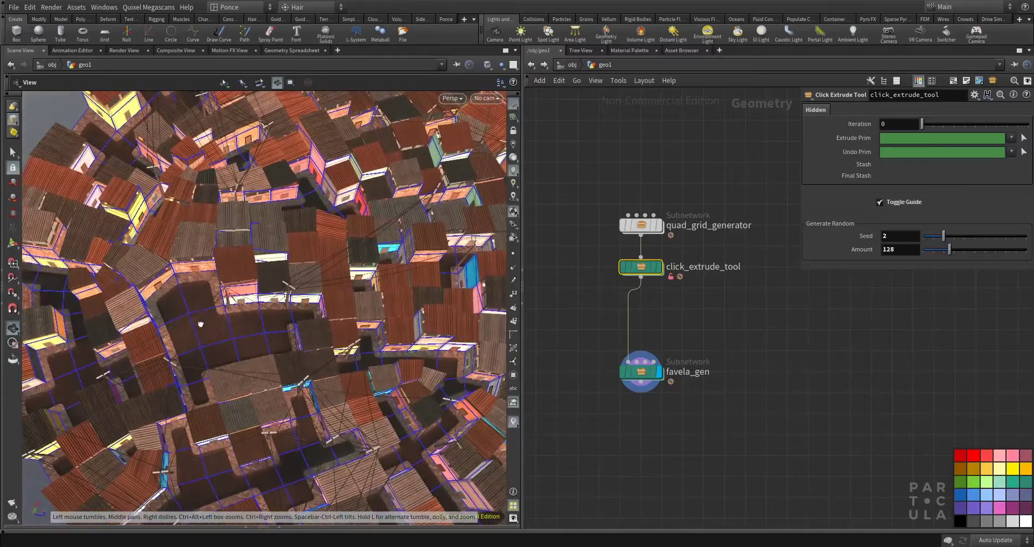
{"action": "left_click_drag", "start_coordinate": [302, 257], "coordinate": [234, 261]}
Display click_extrude_tool again and remove three extruded blocks on the slope with the single-extrusion undo.
{"action": "key", "text": "Return"}
{"action": "left_click", "coordinate": [664, 245]}
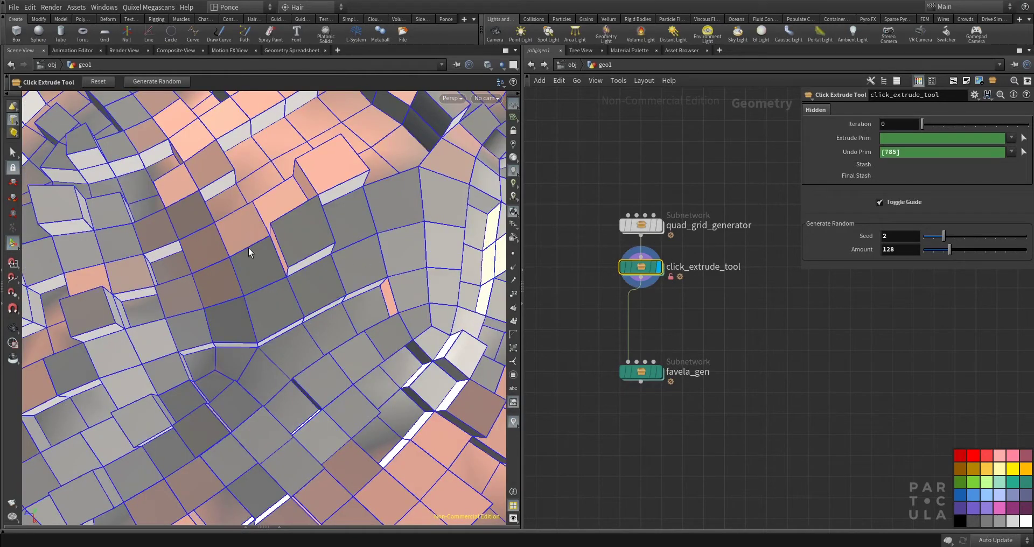
{"action": "left_click", "coordinate": [258, 267]}
{"action": "left_click", "coordinate": [272, 312]}
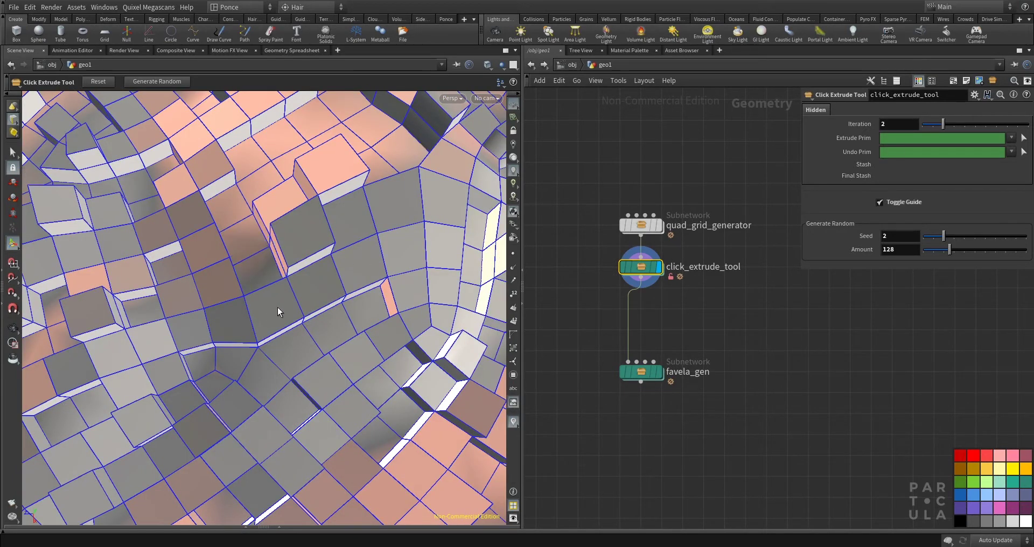
{"action": "left_click", "coordinate": [276, 319]}
{"action": "key", "text": "Escape"}
{"action": "left_click_drag", "start_coordinate": [264, 284], "coordinate": [200, 232]}
{"action": "key", "text": "Return"}
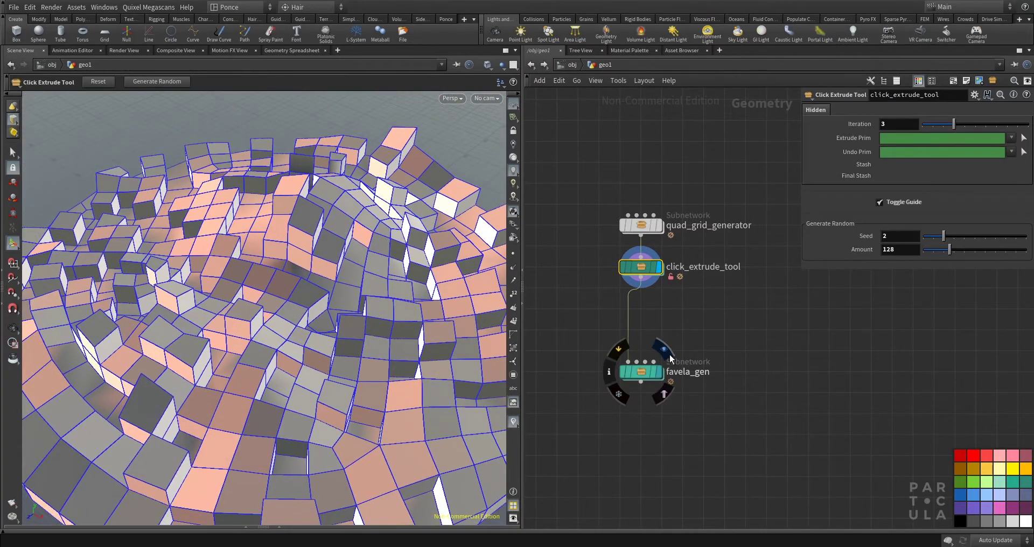
Display the favela_gen output for the edited blocks and examine the houses and alleys up close.
{"action": "left_click", "coordinate": [671, 357]}
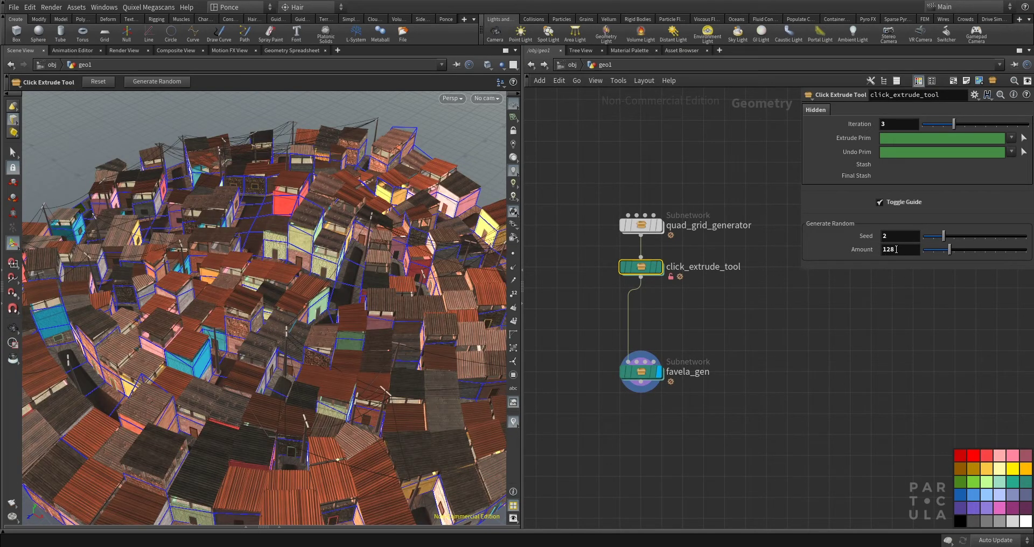
{"action": "key", "text": "Escape"}
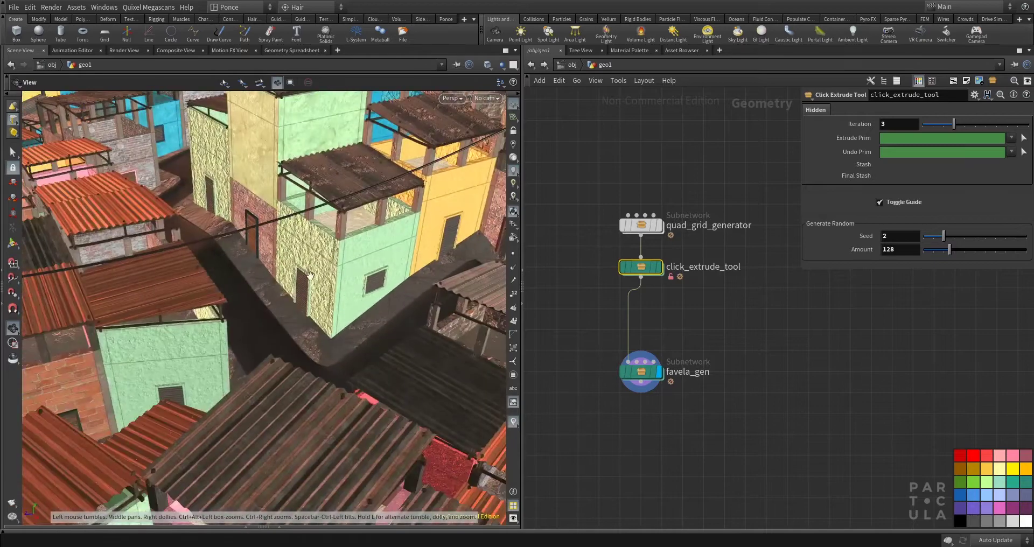
{"action": "scroll", "coordinate": [311, 275], "scroll_direction": "down", "scroll_amount": 10}
{"action": "left_click_drag", "start_coordinate": [287, 318], "coordinate": [294, 242]}
Reset all extrusions in click_extrude_tool and extrude a short strip of quads along the hollow's upper edge.
{"action": "left_click", "coordinate": [665, 250]}
{"action": "key", "text": "Return"}
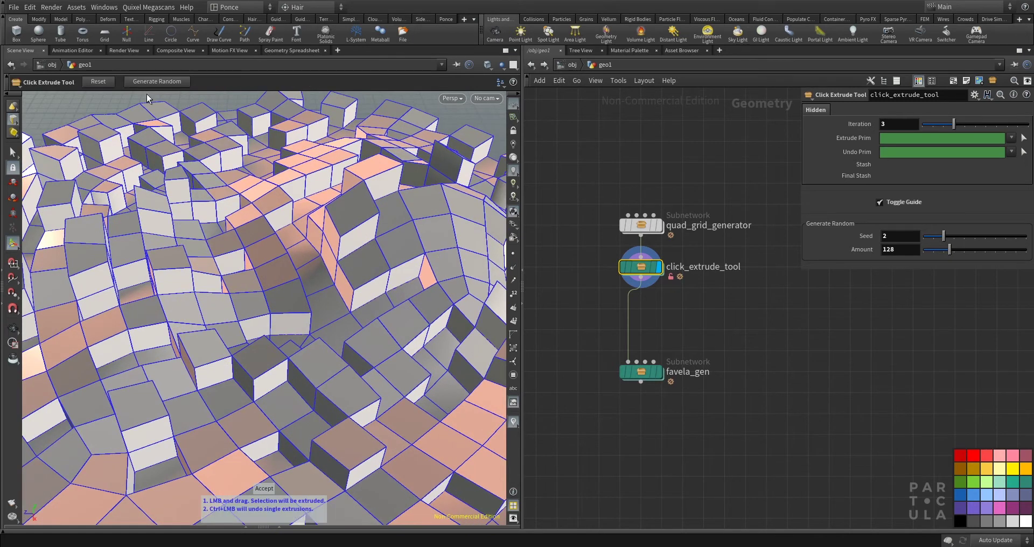
{"action": "left_click", "coordinate": [94, 82]}
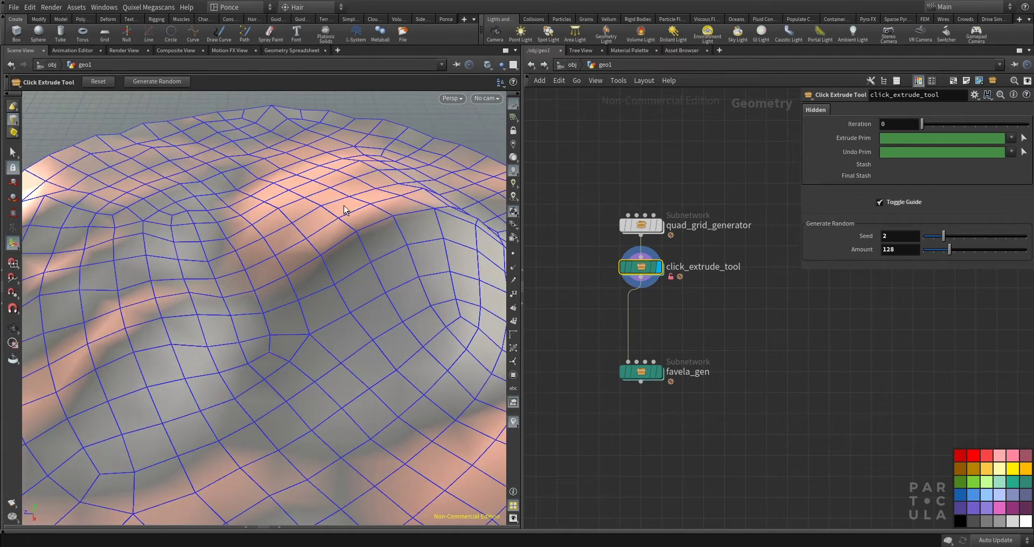
{"action": "mouse_move", "coordinate": [254, 256]}
{"action": "left_mouse_down"}
{"action": "mouse_move", "coordinate": [229, 265]}
{"action": "mouse_move", "coordinate": [327, 261]}
{"action": "mouse_move", "coordinate": [283, 284]}
{"action": "mouse_move", "coordinate": [315, 296]}
{"action": "mouse_move", "coordinate": [239, 249]}
{"action": "mouse_move", "coordinate": [272, 245]}
{"action": "mouse_move", "coordinate": [278, 272]}
{"action": "left_mouse_up"}
{"action": "key", "text": "Escape"}
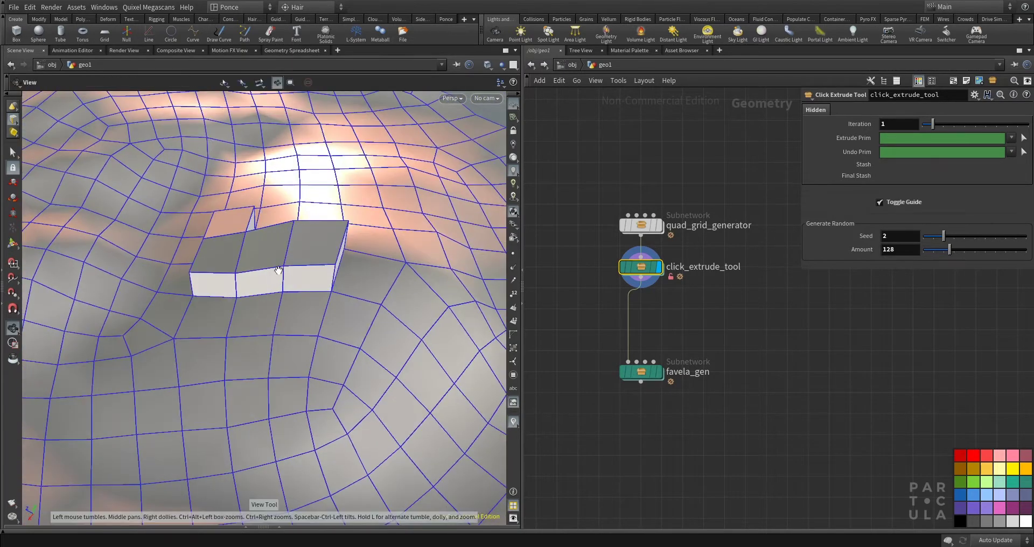
Go inside the click_extrude_tool network and display its INPUT_GRID null.
{"action": "double_click", "coordinate": [651, 267]}
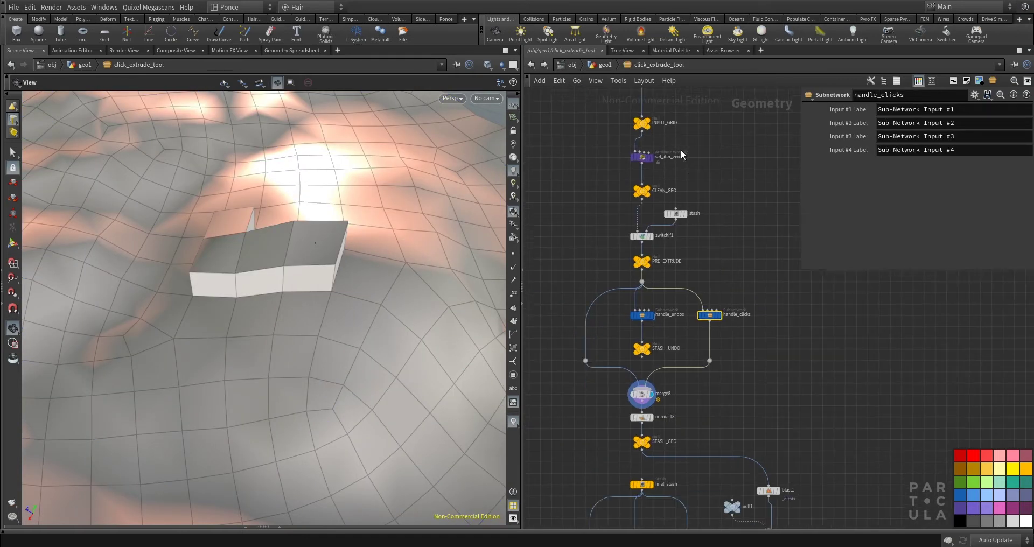
{"action": "left_click", "coordinate": [650, 166]}
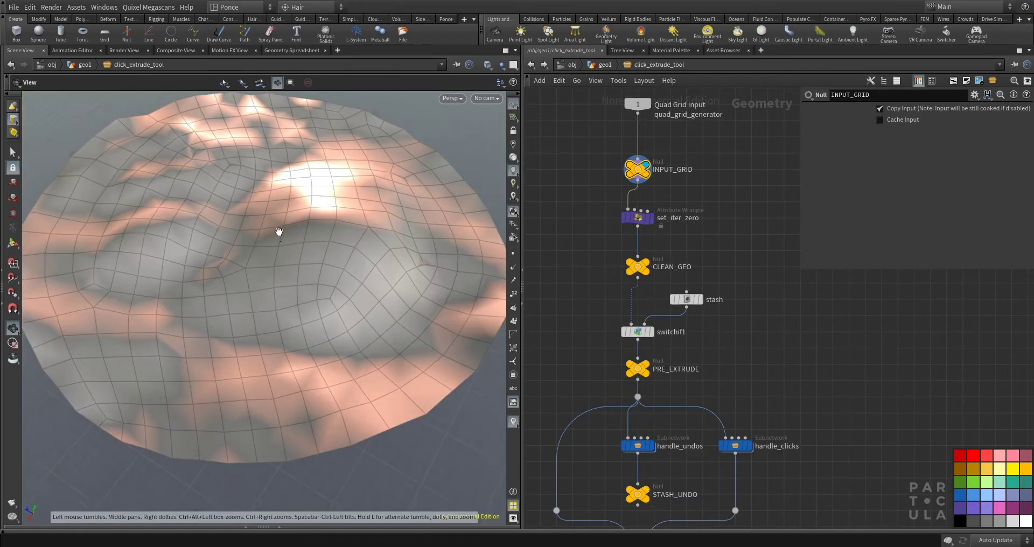
{"action": "key", "text": "u"}
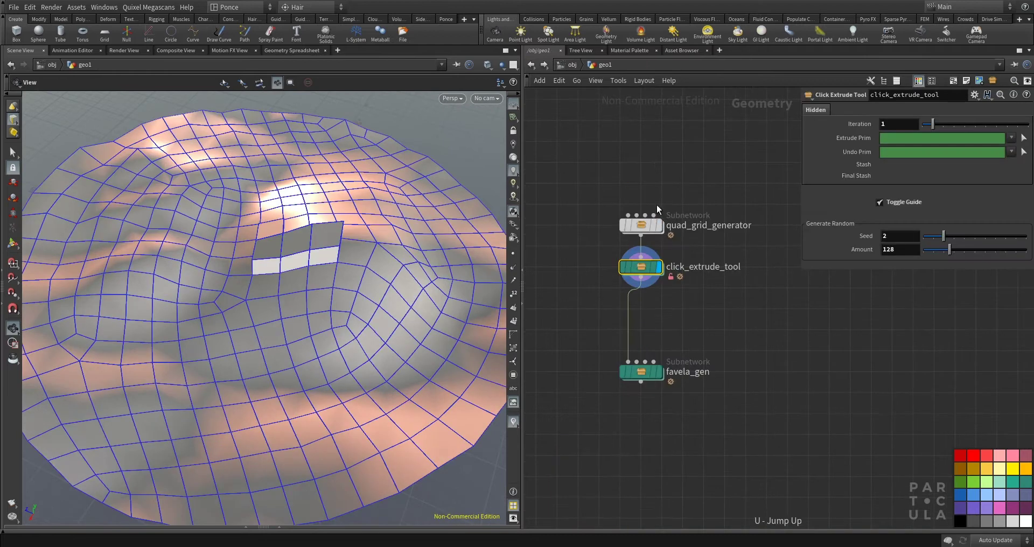
{"action": "key", "text": "i"}
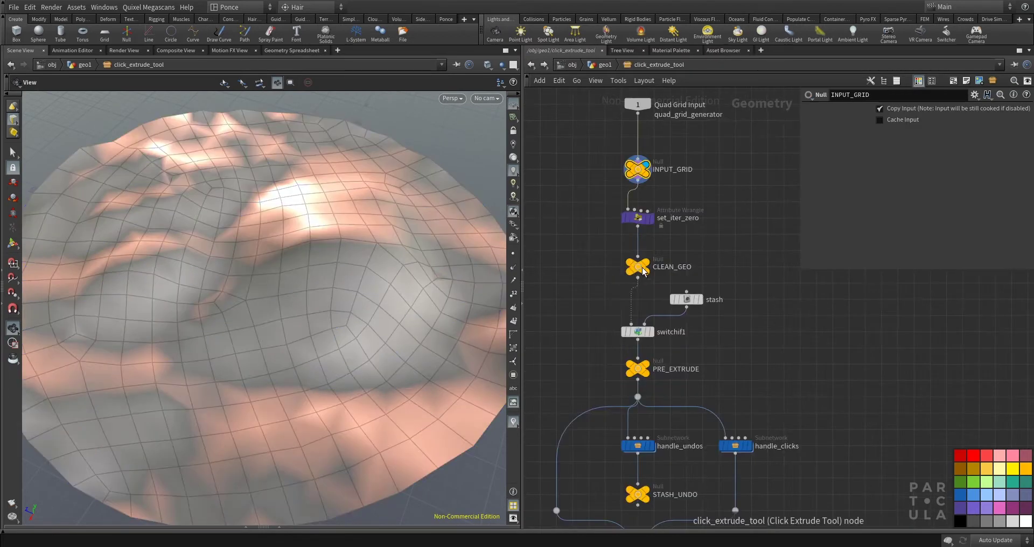
Display the CLEAN_GEO null and examine the tool's node network from the input grid down to its output.
{"action": "left_click_drag", "start_coordinate": [618, 284], "coordinate": [639, 269]}
{"action": "middle_click_drag", "start_coordinate": [614, 300], "coordinate": [619, 233]}
{"action": "scroll", "coordinate": [618, 241], "scroll_direction": "up", "scroll_amount": 3}
{"action": "scroll", "coordinate": [618, 245], "scroll_direction": "down", "scroll_amount": 2}
{"action": "middle_click_drag", "start_coordinate": [693, 302], "coordinate": [694, 237]}
{"action": "scroll", "coordinate": [692, 235], "scroll_direction": "down", "scroll_amount": 4}
{"action": "scroll", "coordinate": [692, 234], "scroll_direction": "down", "scroll_amount": 2}
{"action": "scroll", "coordinate": [622, 292], "scroll_direction": "down", "scroll_amount": 1}
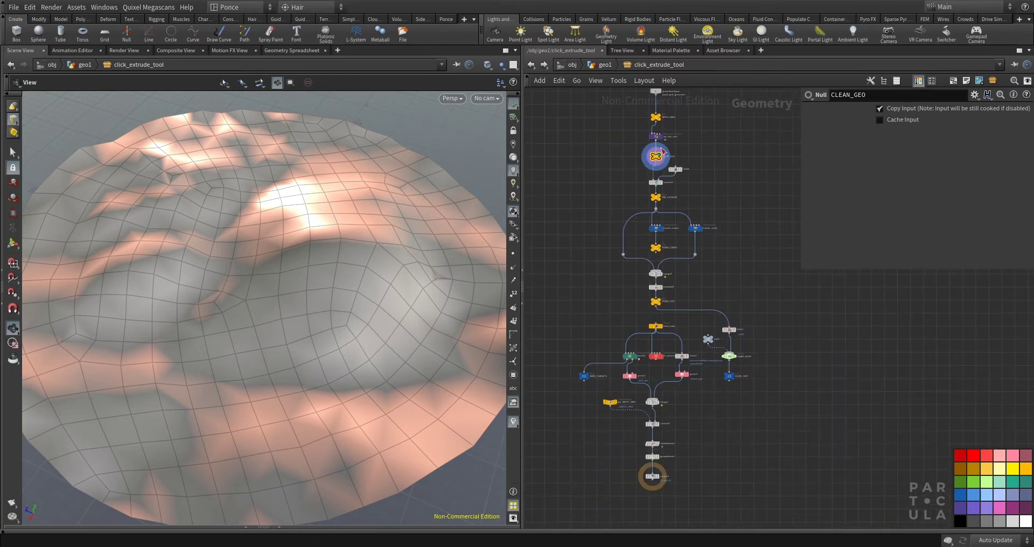
{"action": "scroll", "coordinate": [691, 178], "scroll_direction": "up", "scroll_amount": 2}
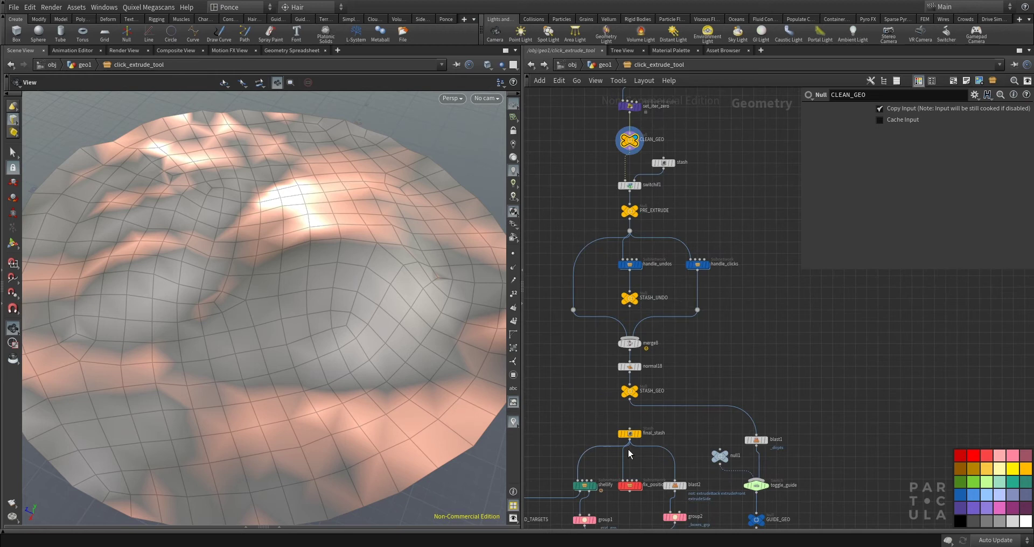
Select the STASH_GEO null and trace the network back up to the stash node.
{"action": "left_click", "coordinate": [629, 391]}
{"action": "scroll", "coordinate": [641, 391], "scroll_direction": "up", "scroll_amount": 2}
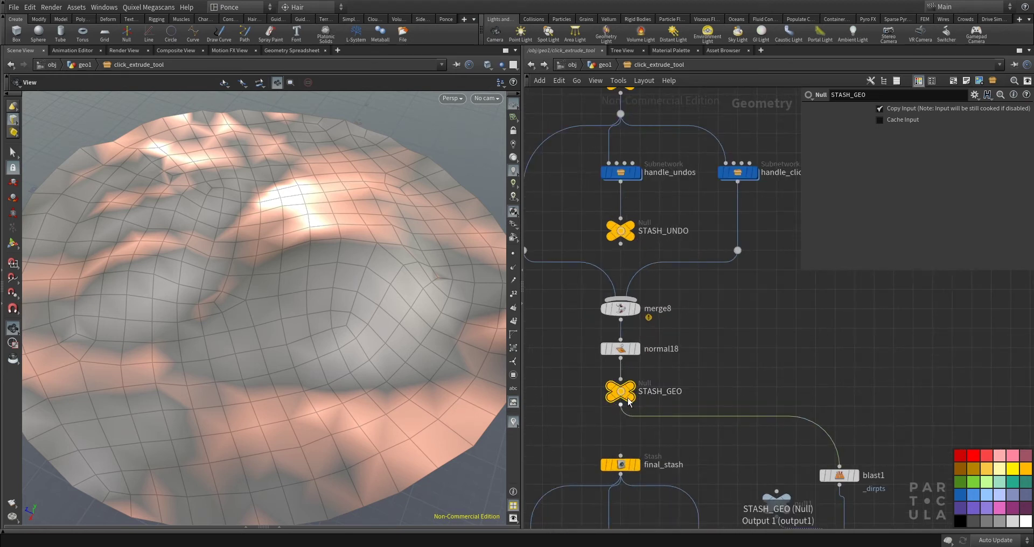
{"action": "scroll", "coordinate": [677, 363], "scroll_direction": "down", "scroll_amount": 2}
{"action": "scroll", "coordinate": [703, 280], "scroll_direction": "up", "scroll_amount": 2}
{"action": "left_click_drag", "start_coordinate": [652, 240], "coordinate": [698, 297]}
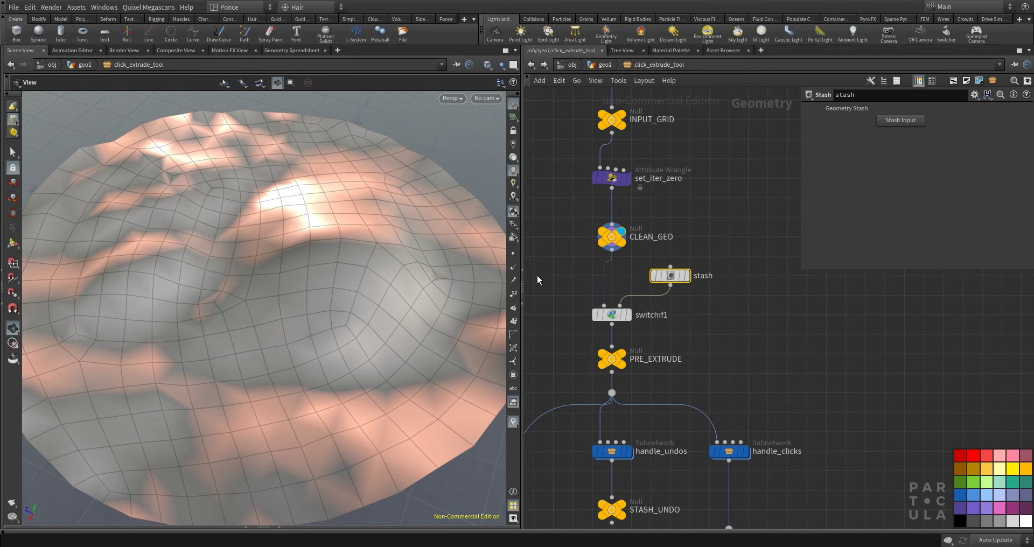
Display the stash node and examine its extruded strip of quads up close.
{"action": "left_click", "coordinate": [687, 276]}
{"action": "scroll", "coordinate": [266, 215], "scroll_direction": "up", "scroll_amount": 3}
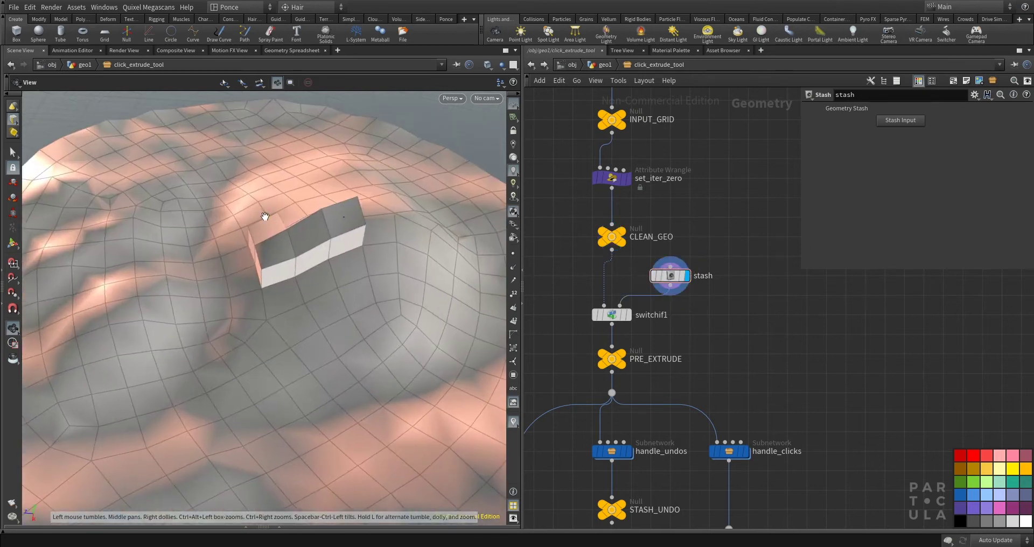
{"action": "left_click_drag", "start_coordinate": [266, 215], "coordinate": [315, 226]}
{"action": "scroll", "coordinate": [315, 227], "scroll_direction": "up", "scroll_amount": 2}
{"action": "scroll", "coordinate": [641, 492], "scroll_direction": "up", "scroll_amount": 2}
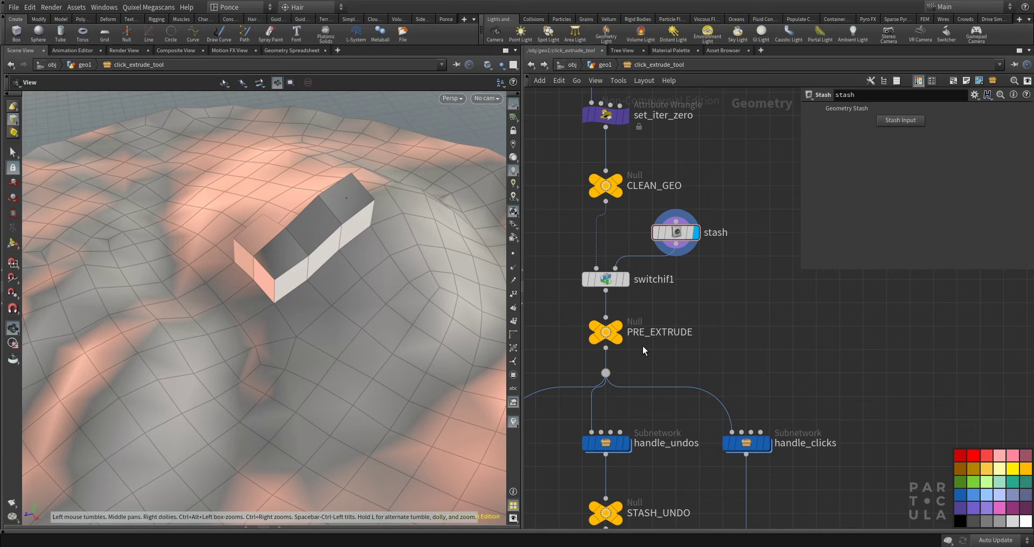
Display switchif1 and inspect its element count test on the second input.
{"action": "left_click", "coordinate": [625, 279]}
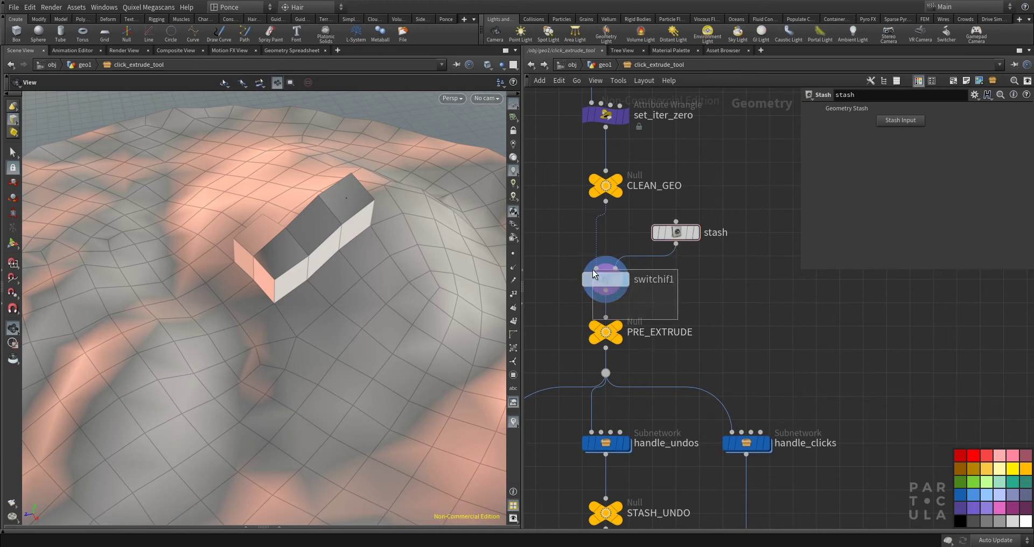
{"action": "left_click_drag", "start_coordinate": [592, 271], "coordinate": [593, 272]}
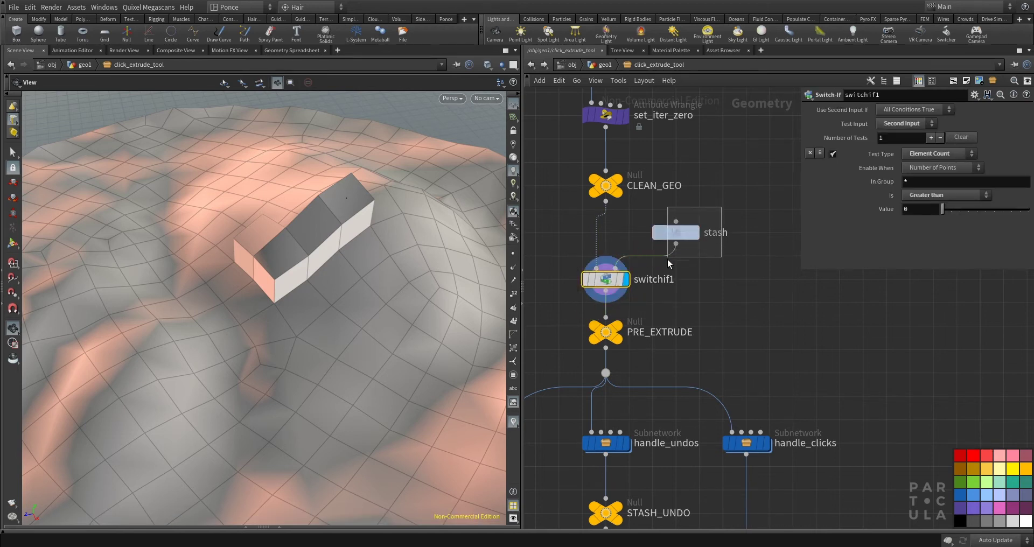
{"action": "left_click_drag", "start_coordinate": [656, 259], "coordinate": [657, 260]}
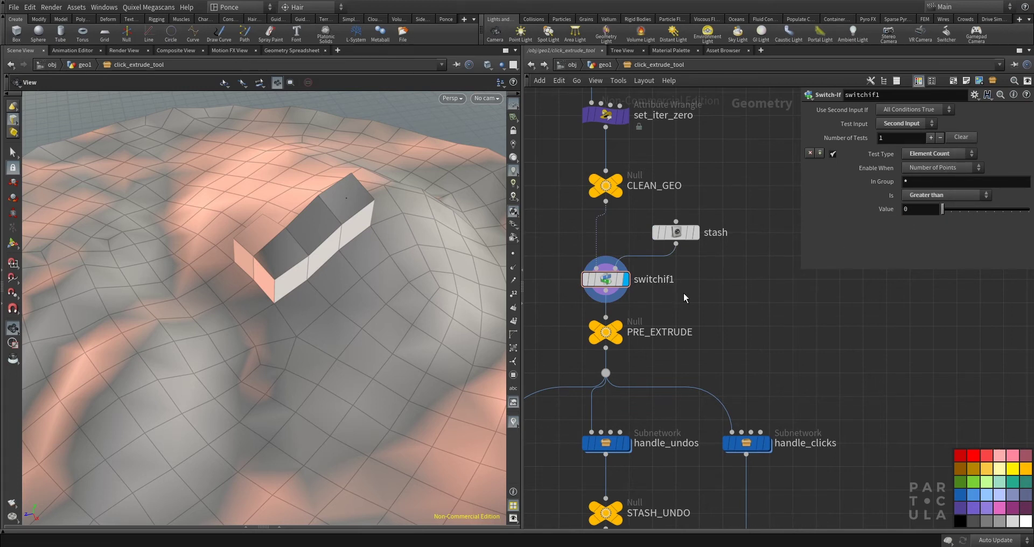
Compare the CLEAN_GEO and stash geometry, then return the display to switchif1.
{"action": "left_click", "coordinate": [678, 233]}
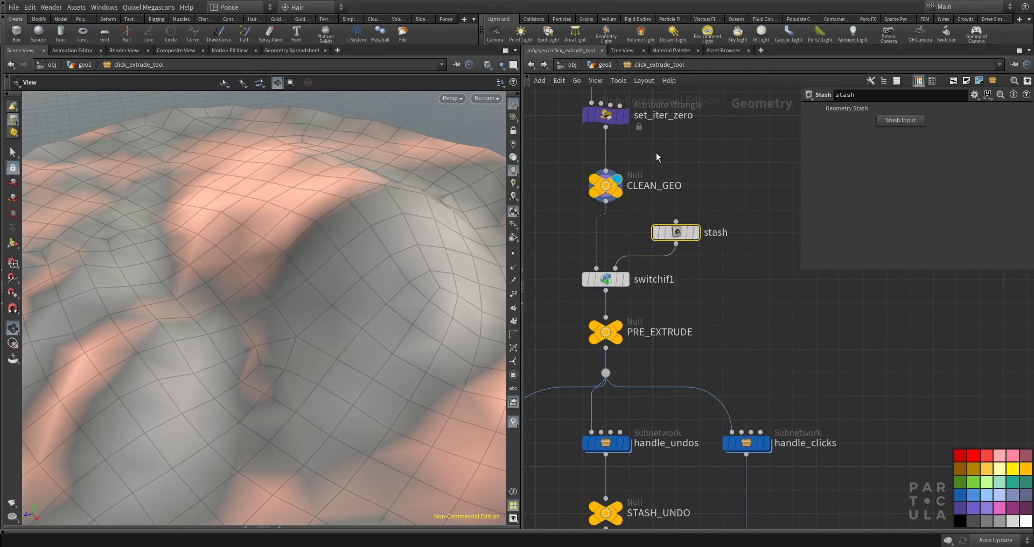
{"action": "left_click", "coordinate": [606, 279], "text": "shift"}
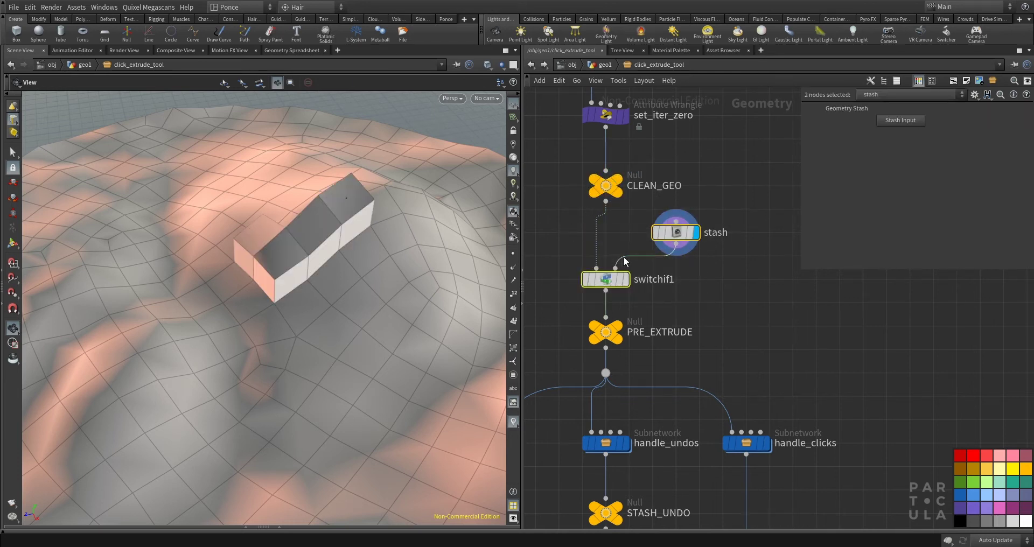
{"action": "scroll", "coordinate": [667, 272], "scroll_direction": "down", "scroll_amount": 2}
{"action": "left_click", "coordinate": [683, 233]}
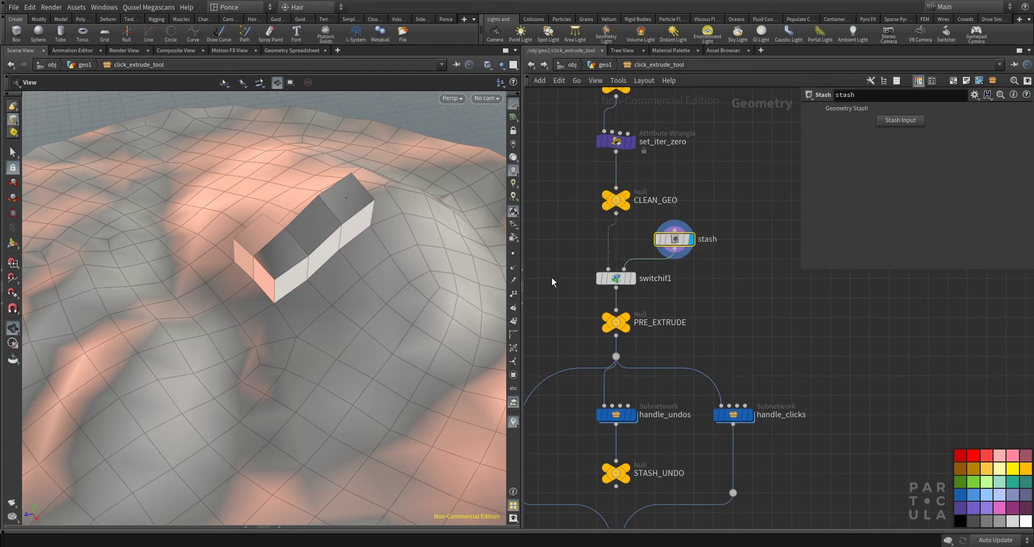
{"action": "left_click", "coordinate": [623, 279]}
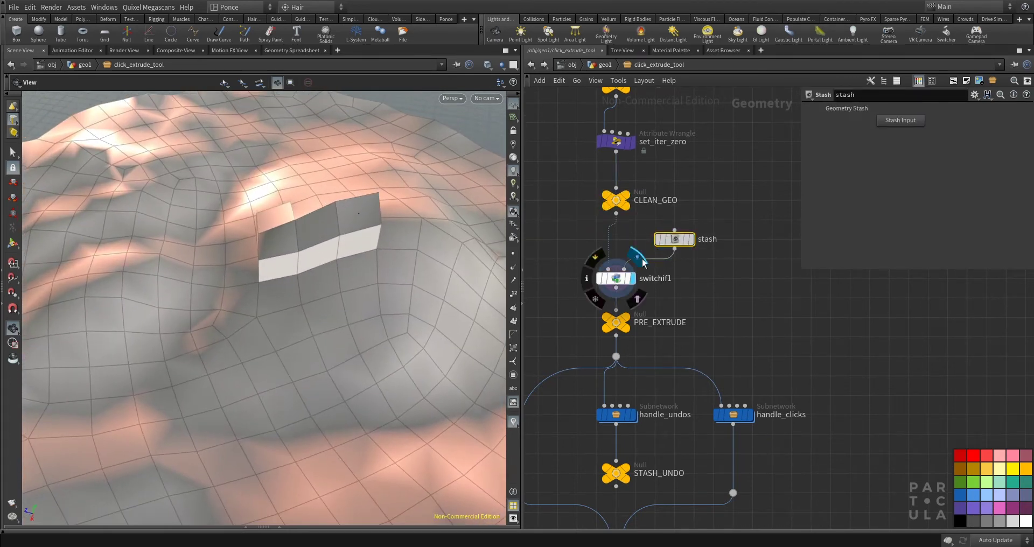
Display the handle_clicks subnetwork and go inside it to view its upper nodes.
{"action": "scroll", "coordinate": [748, 329], "scroll_direction": "down", "scroll_amount": 3}
{"action": "scroll", "coordinate": [748, 329], "scroll_direction": "down", "scroll_amount": 1}
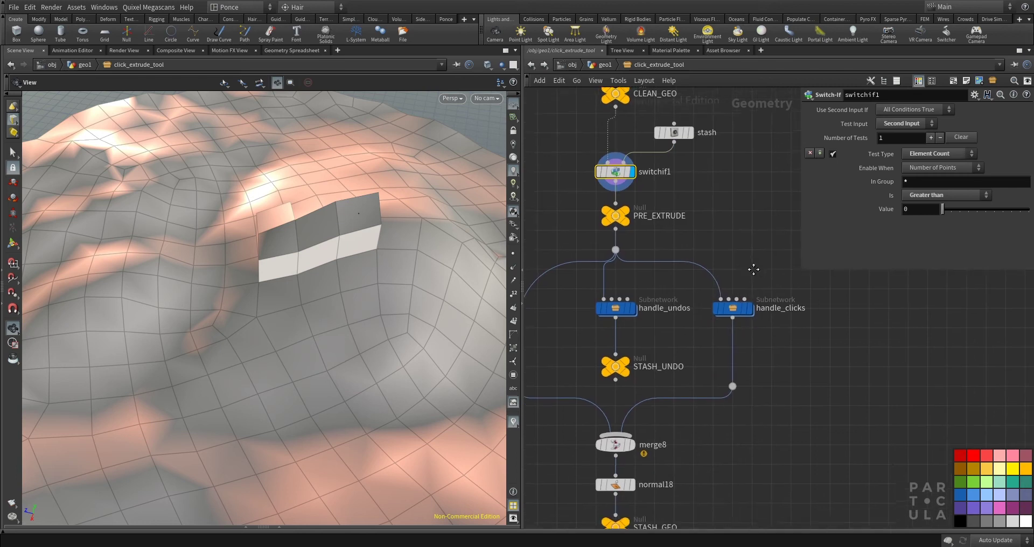
{"action": "left_click", "coordinate": [733, 317]}
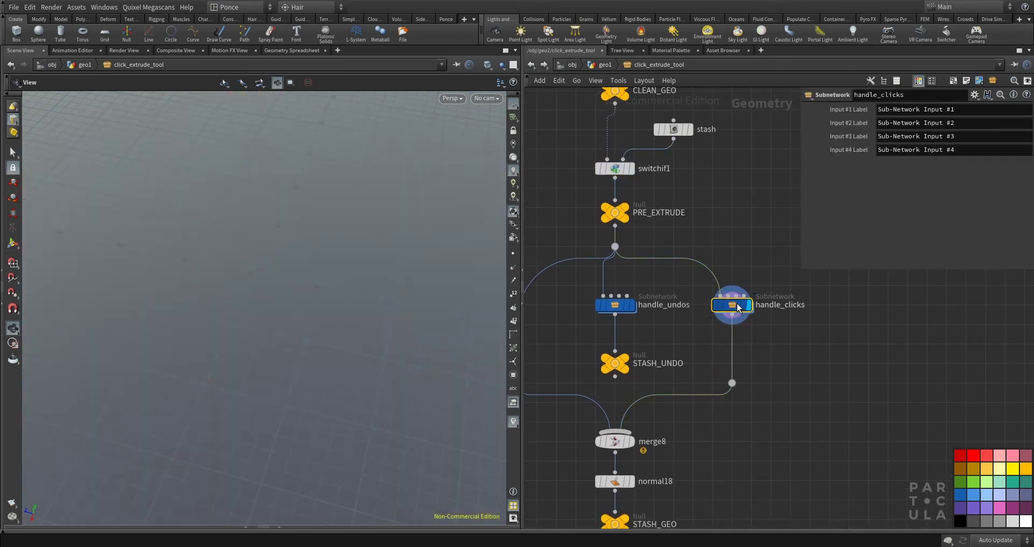
{"action": "double_click", "coordinate": [733, 317]}
{"action": "mouse_move", "coordinate": [308, 211]}
{"action": "left_mouse_down"}
{"action": "mouse_move", "coordinate": [302, 196]}
{"action": "mouse_move", "coordinate": [297, 222]}
{"action": "left_mouse_up"}
{"action": "middle_click_drag", "start_coordinate": [334, 317], "coordinate": [350, 304]}
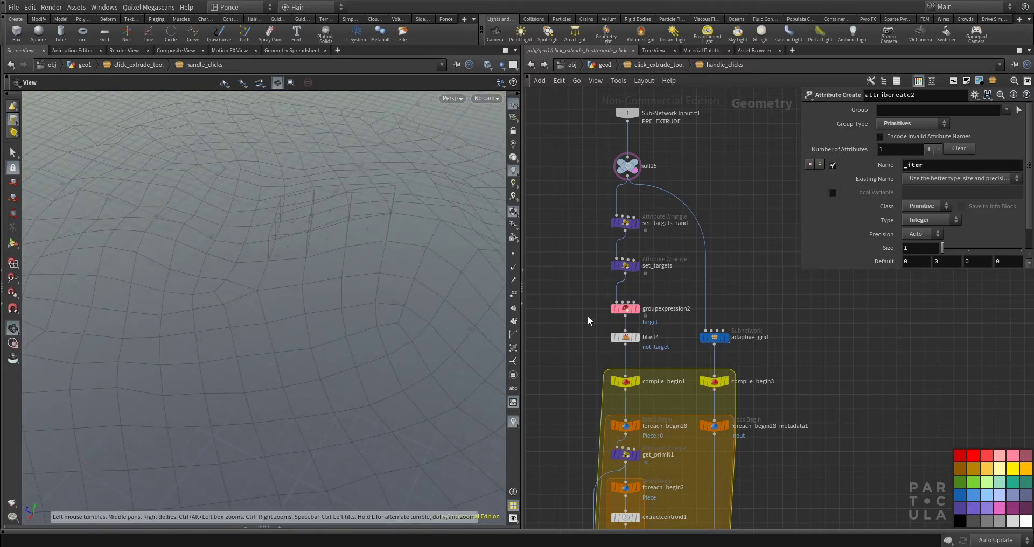
{"action": "middle_click_drag", "start_coordinate": [588, 317], "coordinate": [632, 294]}
{"action": "left_click_drag", "start_coordinate": [331, 249], "coordinate": [298, 257]}
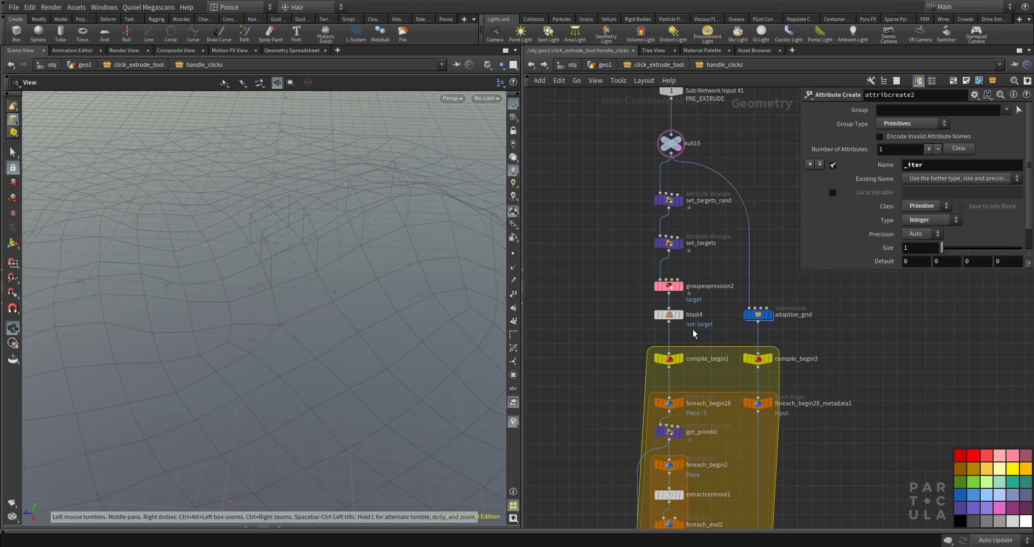
Select the set_targets wrangle and examine its full VEXpression together with the Targets channel reference.
{"action": "scroll", "coordinate": [685, 261], "scroll_direction": "up", "scroll_amount": 3}
{"action": "left_click", "coordinate": [634, 271]}
{"action": "left_click_drag", "start_coordinate": [800, 272], "coordinate": [791, 396]}
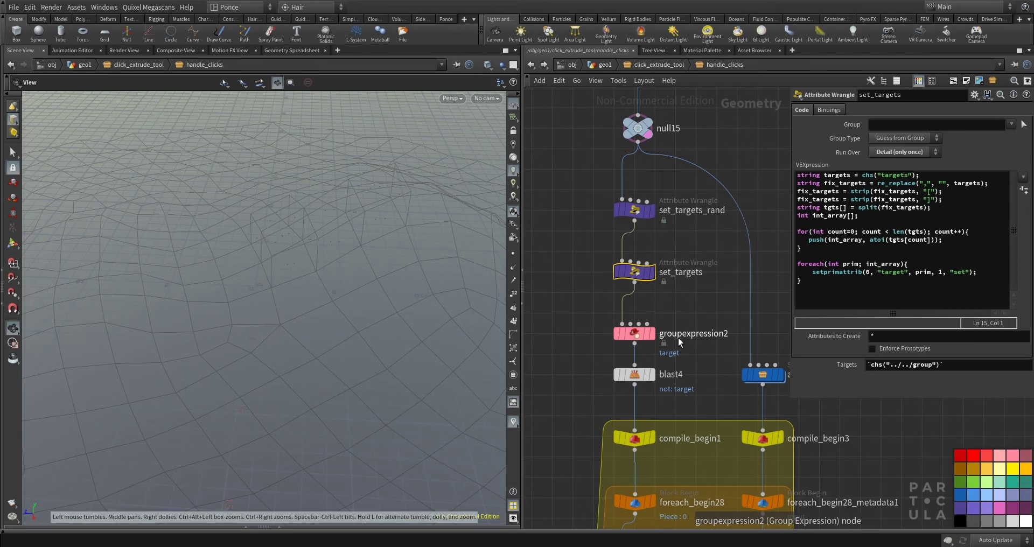
{"action": "left_click_drag", "start_coordinate": [382, 253], "coordinate": [331, 244]}
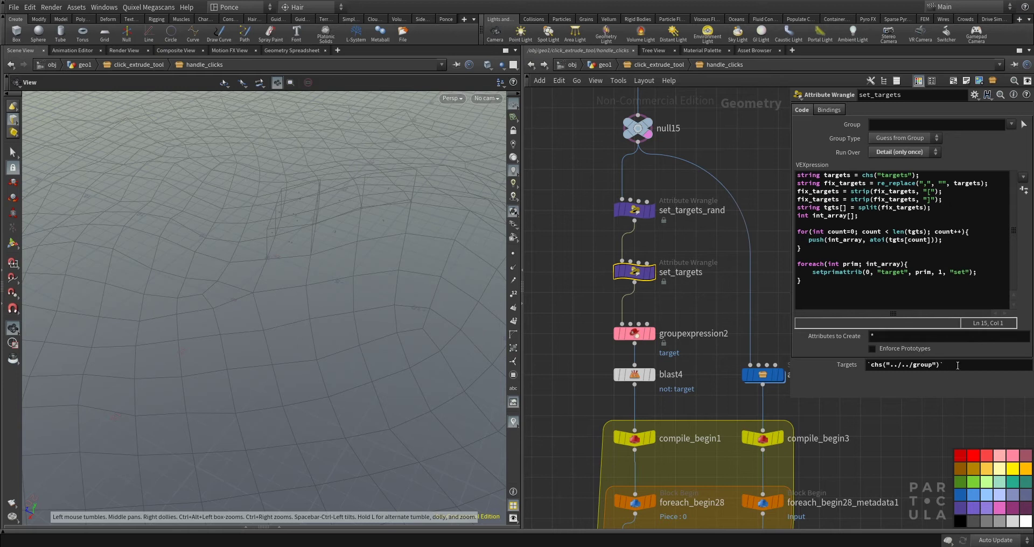
{"action": "left_click_drag", "start_coordinate": [951, 365], "coordinate": [832, 356]}
{"action": "left_click_drag", "start_coordinate": [848, 284], "coordinate": [794, 174]}
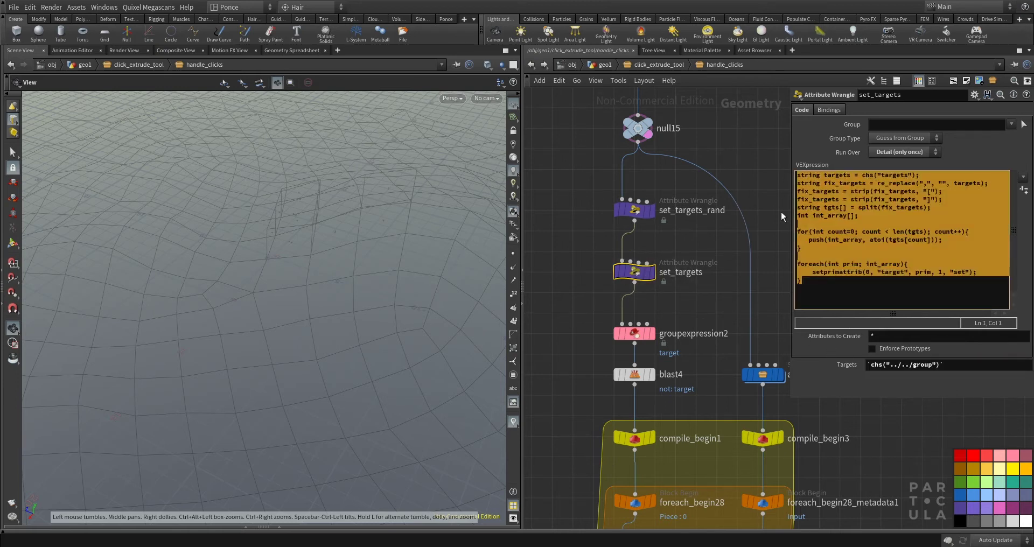
{"action": "mouse_move", "coordinate": [791, 399]}
{"action": "left_mouse_down"}
{"action": "mouse_move", "coordinate": [792, 375]}
{"action": "mouse_move", "coordinate": [808, 396]}
{"action": "left_mouse_up"}
Display the adaptive_grid output and examine the layer of blocks from the side, checking the null15 node feeding it.
{"action": "middle_click_drag", "start_coordinate": [725, 328], "coordinate": [703, 286]}
{"action": "left_click", "coordinate": [747, 303]}
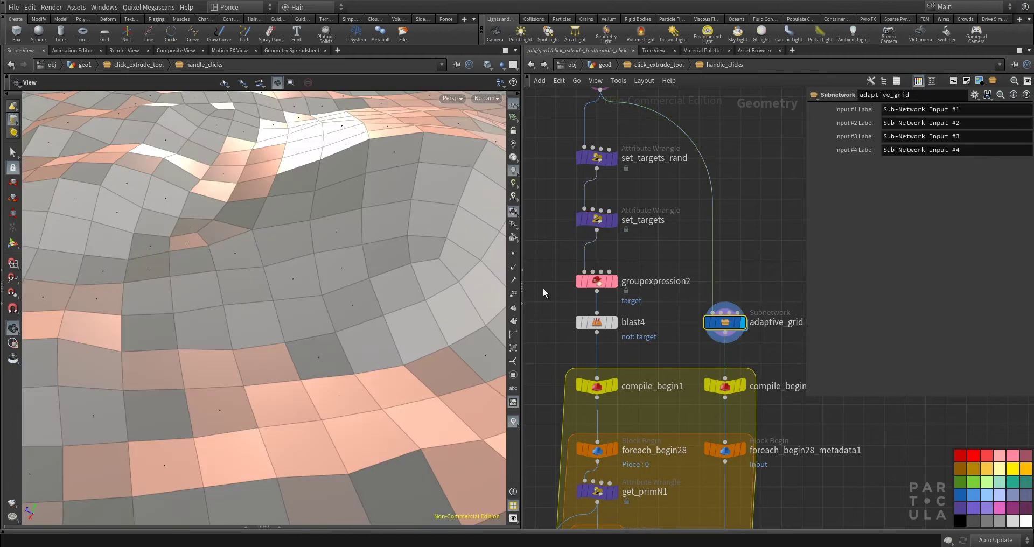
{"action": "scroll", "coordinate": [330, 237], "scroll_direction": "down", "scroll_amount": 5}
{"action": "middle_click_drag", "start_coordinate": [619, 130], "coordinate": [636, 243]}
{"action": "left_click", "coordinate": [637, 173]}
{"action": "scroll", "coordinate": [377, 264], "scroll_direction": "down", "scroll_amount": 3}
{"action": "left_click_drag", "start_coordinate": [381, 265], "coordinate": [339, 253]}
{"action": "middle_click_drag", "start_coordinate": [738, 404], "coordinate": [714, 348]}
{"action": "left_click", "coordinate": [736, 381]}
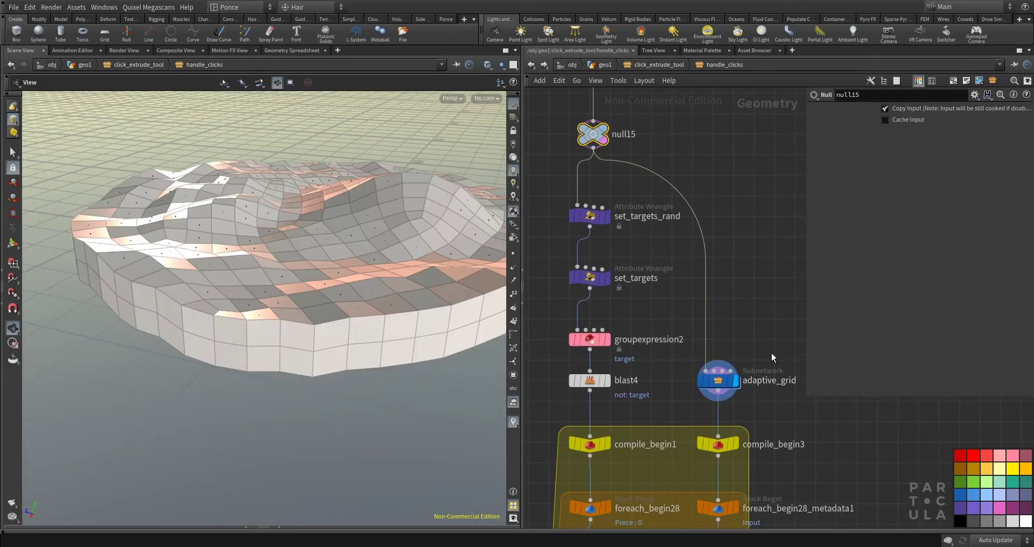
Go inside the adaptive_grid subnetwork.
{"action": "left_click", "coordinate": [722, 381]}
{"action": "scroll", "coordinate": [662, 332], "scroll_direction": "up", "scroll_amount": 2}
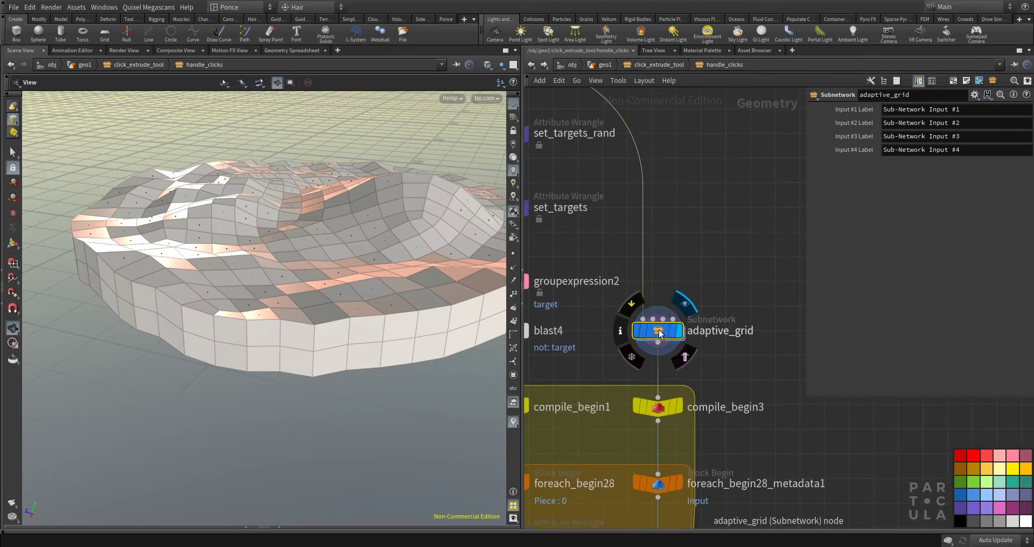
{"action": "double_click", "coordinate": [661, 332]}
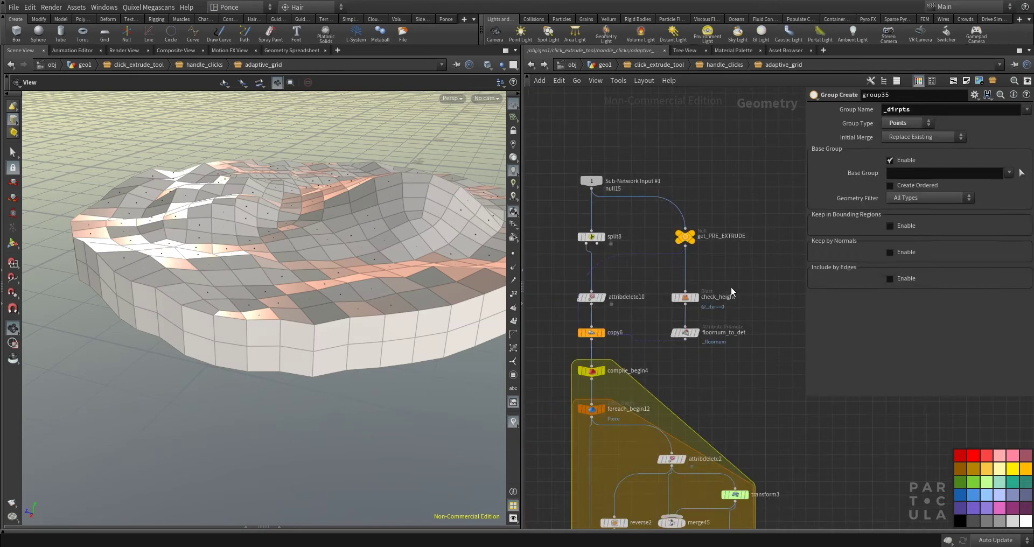
Display the get_PRE_EXTRUDE null and examine the existing extruded strip from several angles.
{"action": "left_click", "coordinate": [686, 238]}
{"action": "left_click", "coordinate": [705, 215]}
{"action": "left_click_drag", "start_coordinate": [372, 227], "coordinate": [379, 256]}
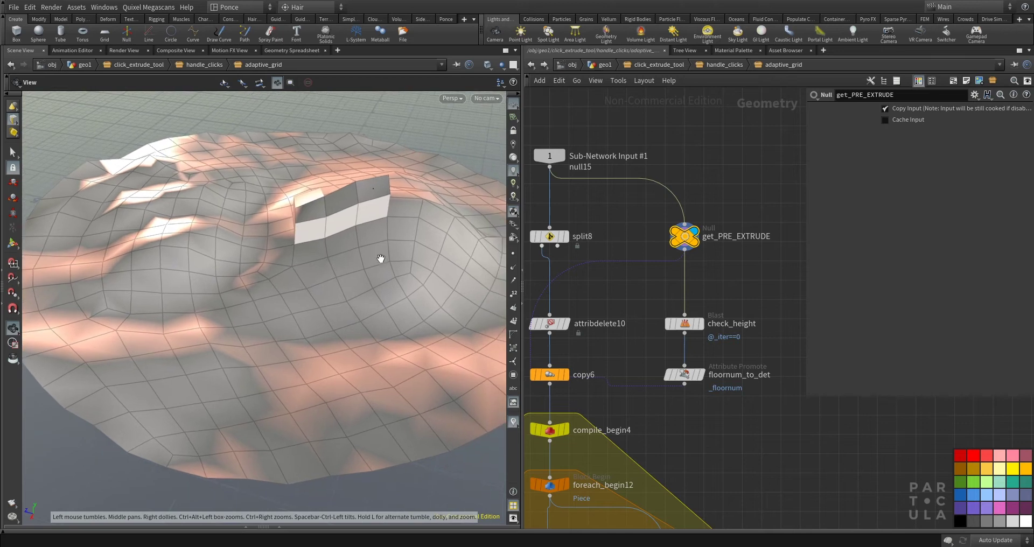
{"action": "left_click_drag", "start_coordinate": [749, 199], "coordinate": [662, 247]}
{"action": "left_click_drag", "start_coordinate": [334, 231], "coordinate": [393, 238]}
{"action": "left_click_drag", "start_coordinate": [390, 175], "coordinate": [369, 256]}
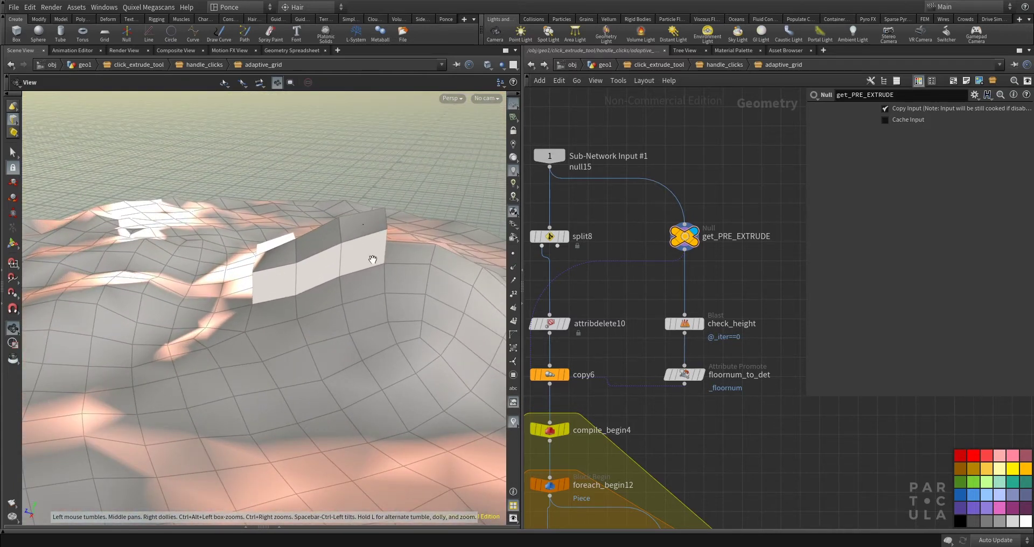
Display floornum_to_det and open the Geometry Spreadsheet to read its _floornum detail attribute.
{"action": "left_click", "coordinate": [701, 374]}
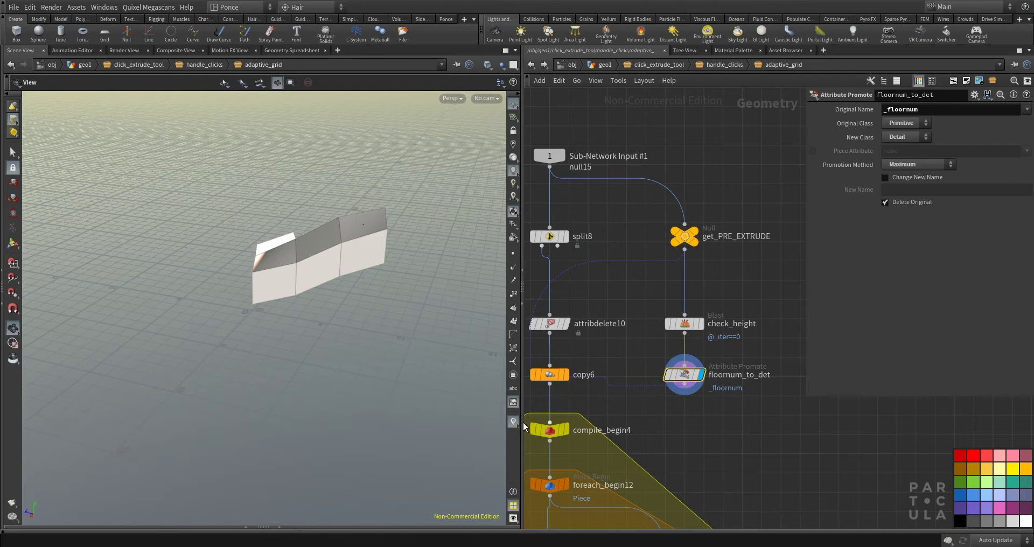
{"action": "left_click", "coordinate": [279, 525]}
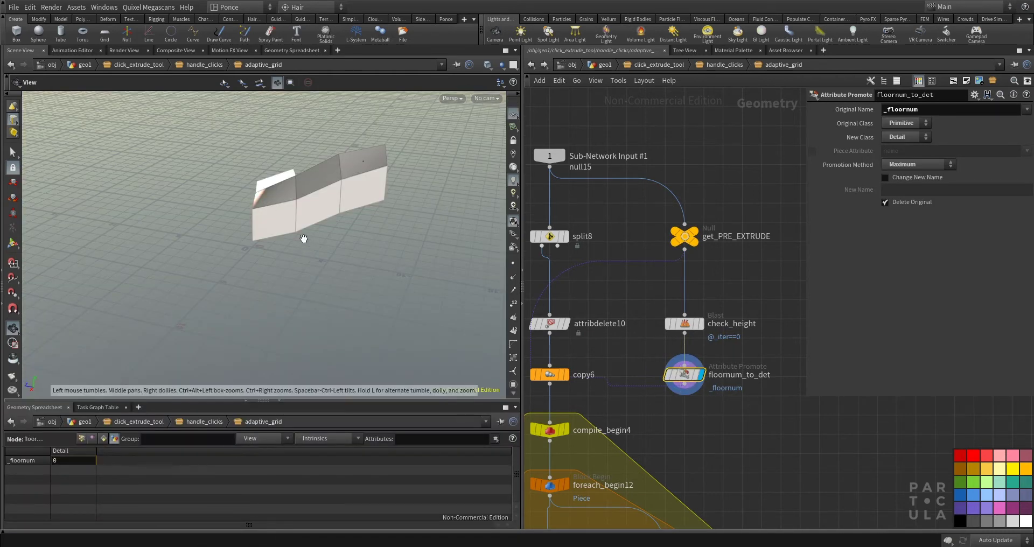
{"action": "left_click_drag", "start_coordinate": [304, 238], "coordinate": [360, 203]}
Display the copy6 node and examine its copied terrain surface from above and from the side.
{"action": "middle_click_drag", "start_coordinate": [649, 395], "coordinate": [694, 374]}
{"action": "left_click_drag", "start_coordinate": [656, 374], "coordinate": [599, 349]}
{"action": "left_click", "coordinate": [611, 354]}
{"action": "left_click_drag", "start_coordinate": [477, 335], "coordinate": [320, 328]}
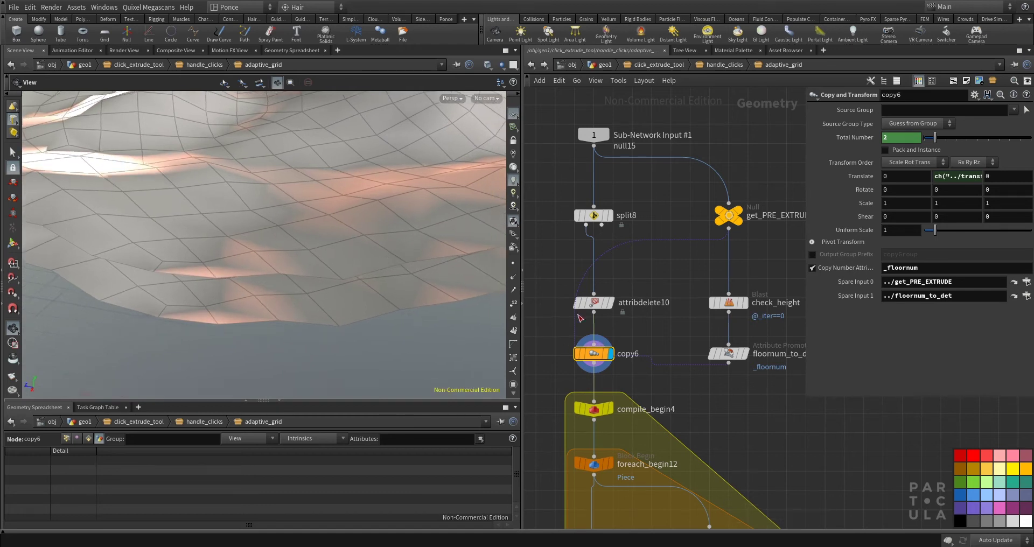
{"action": "scroll", "coordinate": [598, 338], "scroll_direction": "down", "scroll_amount": 3}
{"action": "left_click_drag", "start_coordinate": [394, 240], "coordinate": [324, 302]}
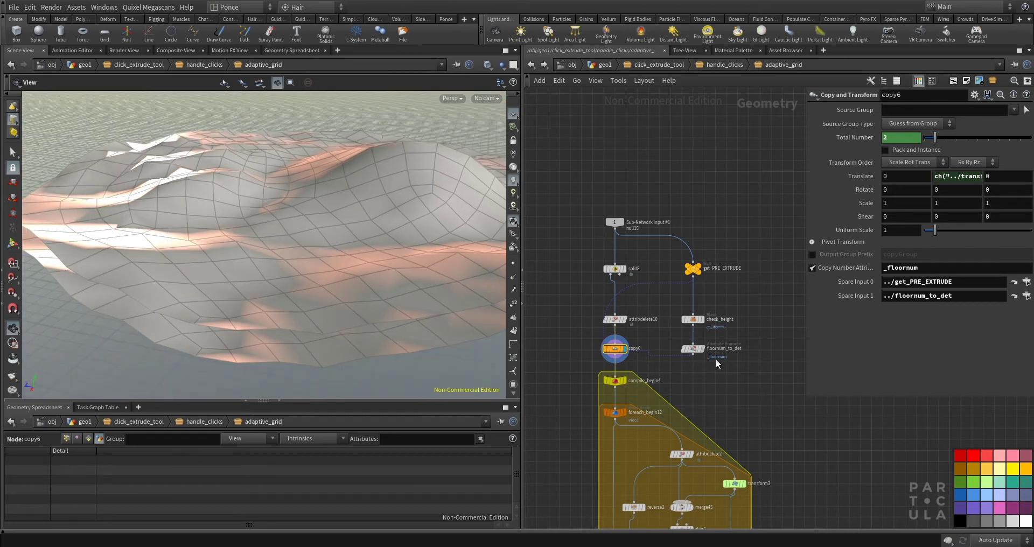
Display compile_end4 at the end of the compile block and examine the resulting block layer.
{"action": "scroll", "coordinate": [716, 362], "scroll_direction": "down", "scroll_amount": 3}
{"action": "middle_click_drag", "start_coordinate": [716, 362], "coordinate": [692, 251]}
{"action": "middle_click_drag", "start_coordinate": [711, 411], "coordinate": [724, 288]}
{"action": "scroll", "coordinate": [646, 485], "scroll_direction": "up", "scroll_amount": 3}
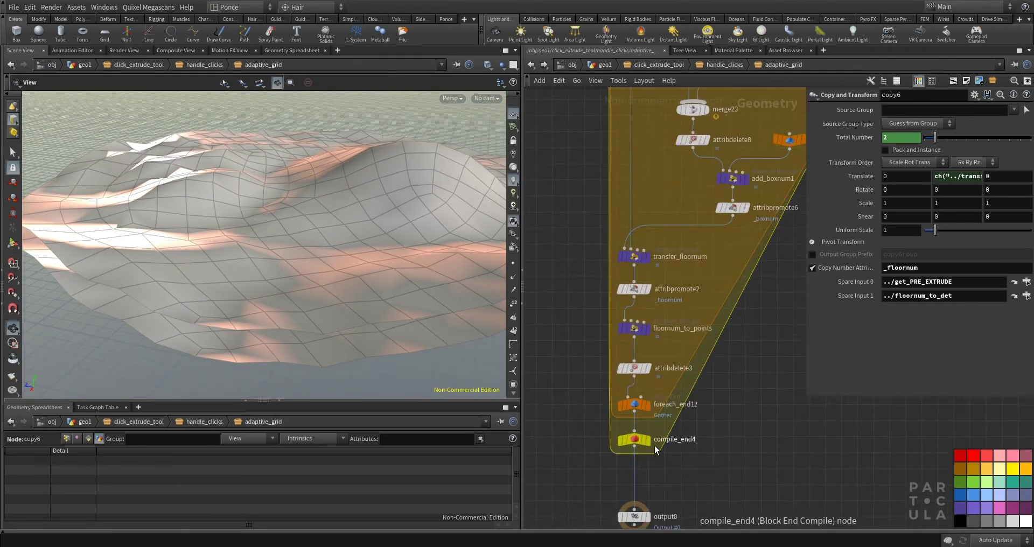
{"action": "left_click", "coordinate": [635, 440]}
{"action": "left_click_drag", "start_coordinate": [384, 266], "coordinate": [376, 291]}
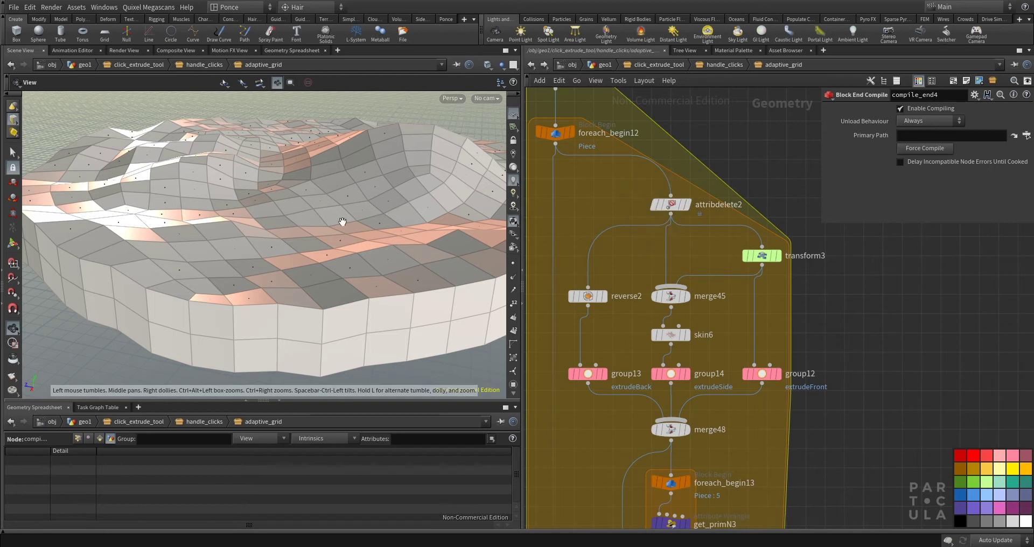
{"action": "left_click_drag", "start_coordinate": [341, 221], "coordinate": [325, 227]}
Step the display from attribdelete2 through transform3 to skin6 to examine how a single quad is extruded.
{"action": "middle_click_drag", "start_coordinate": [630, 218], "coordinate": [642, 300]}
{"action": "left_click_drag", "start_coordinate": [567, 159], "coordinate": [567, 164]}
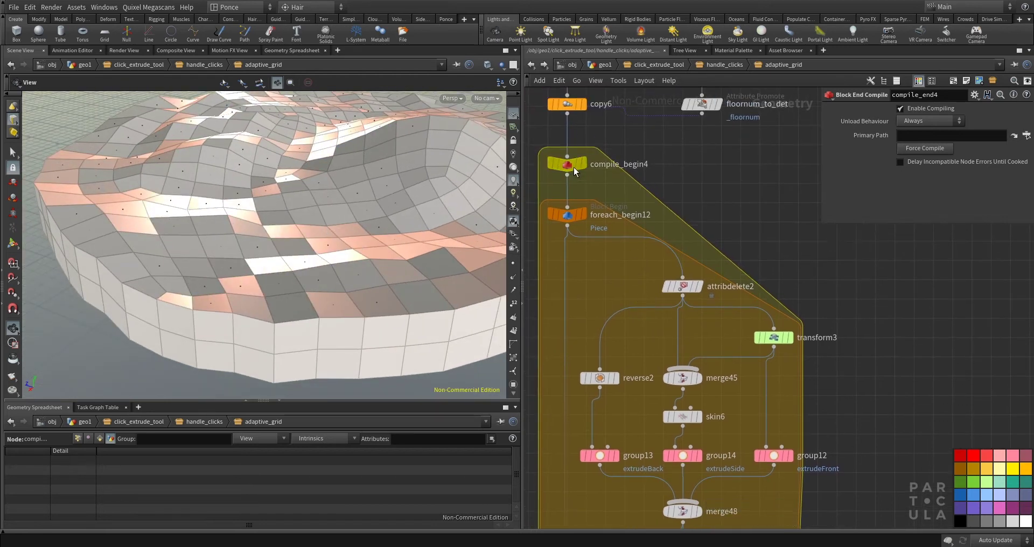
{"action": "left_click_drag", "start_coordinate": [427, 229], "coordinate": [363, 180]}
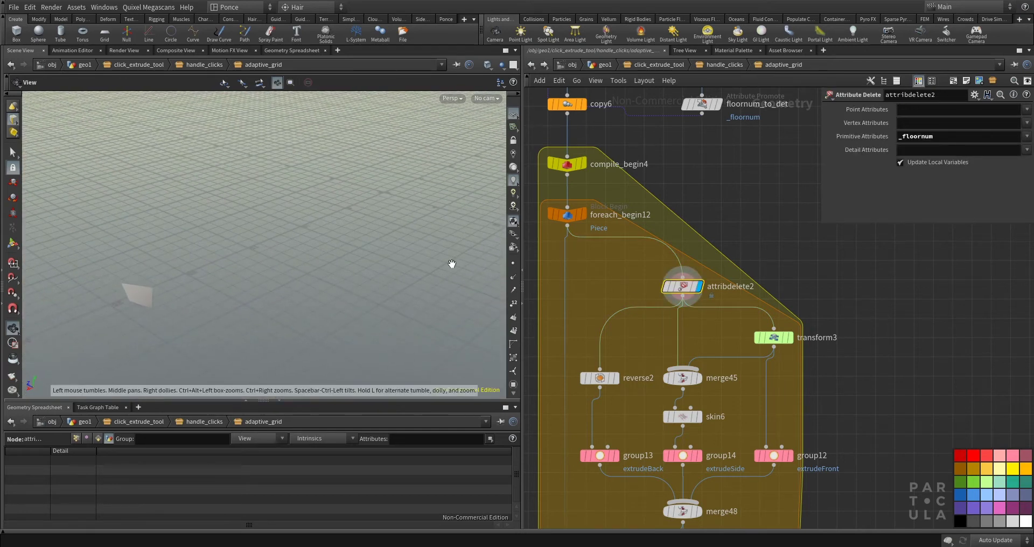
{"action": "left_click", "coordinate": [796, 319]}
{"action": "left_click_drag", "start_coordinate": [123, 264], "coordinate": [249, 228]}
{"action": "left_click", "coordinate": [698, 416]}
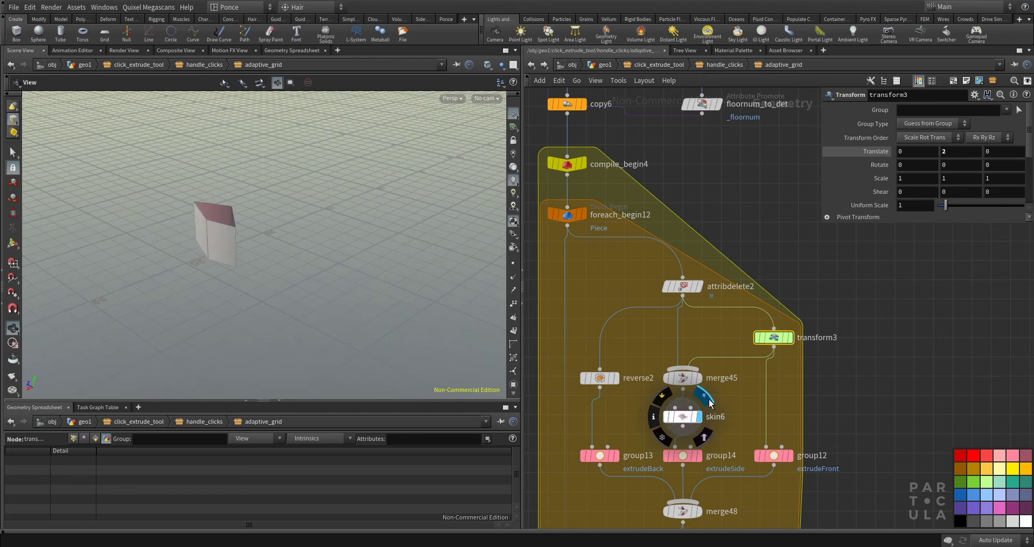
Display the extrudeBack group node group13 and the extrudeFront group node group12 in turn.
{"action": "middle_click_drag", "start_coordinate": [625, 455], "coordinate": [639, 380]}
{"action": "left_click", "coordinate": [631, 380]}
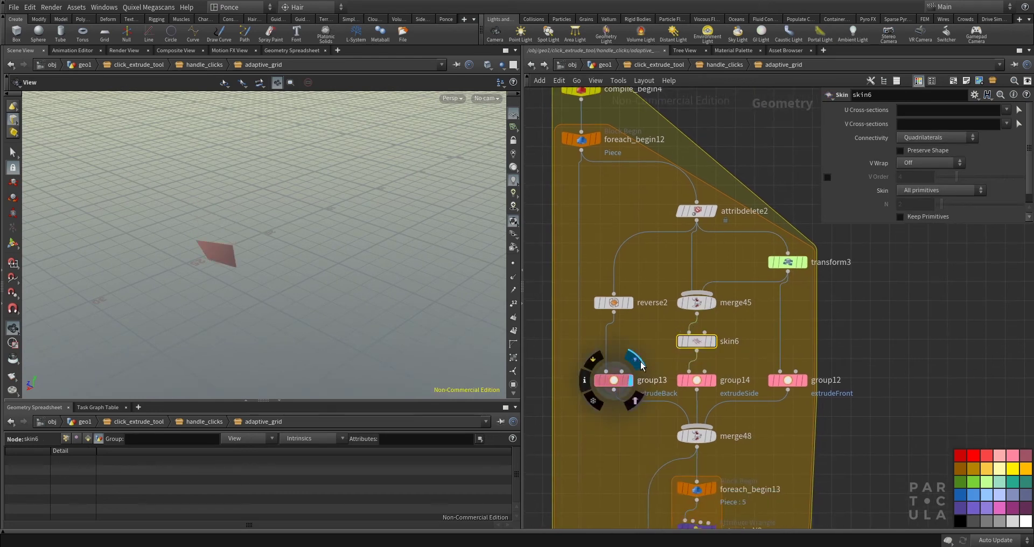
{"action": "mouse_move", "coordinate": [754, 377]}
{"action": "left_click", "coordinate": [805, 360]}
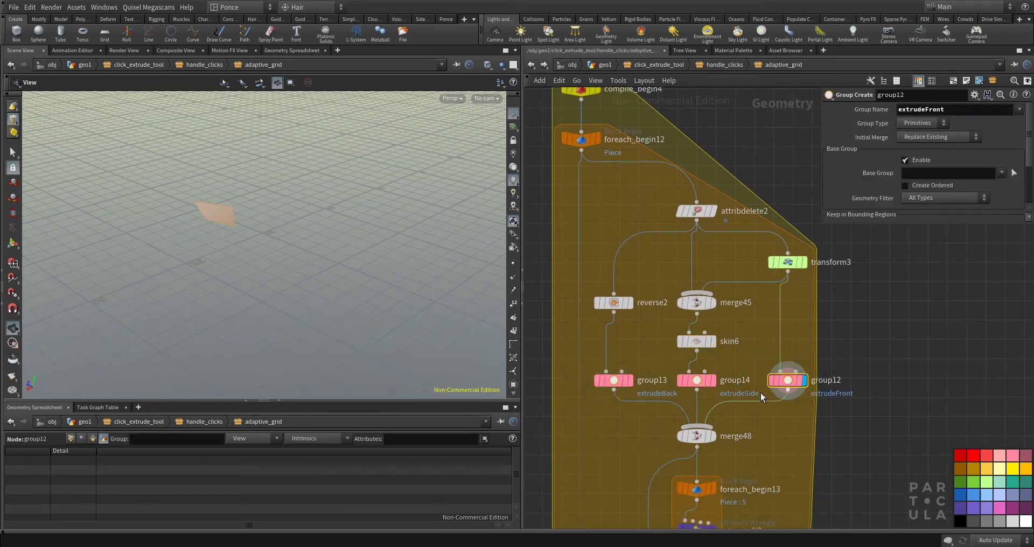
Display merge48 and then foreach_end13 to examine the merged box and its generated points.
{"action": "left_click", "coordinate": [721, 415]}
{"action": "mouse_move", "coordinate": [245, 274]}
{"action": "left_mouse_down"}
{"action": "mouse_move", "coordinate": [273, 217]}
{"action": "mouse_move", "coordinate": [322, 245]}
{"action": "mouse_move", "coordinate": [233, 218]}
{"action": "mouse_move", "coordinate": [249, 271]}
{"action": "left_mouse_up"}
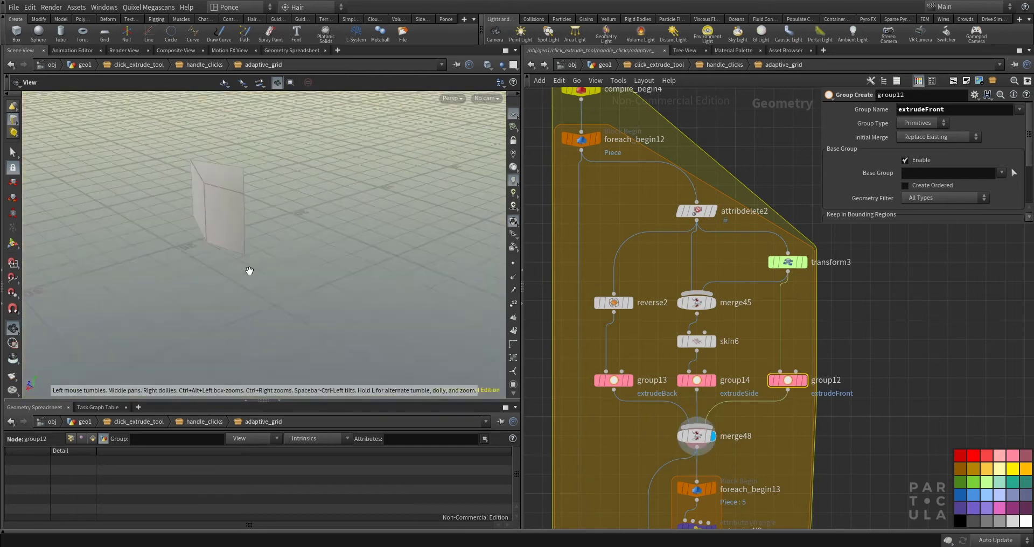
{"action": "scroll", "coordinate": [612, 329], "scroll_direction": "down", "scroll_amount": 5}
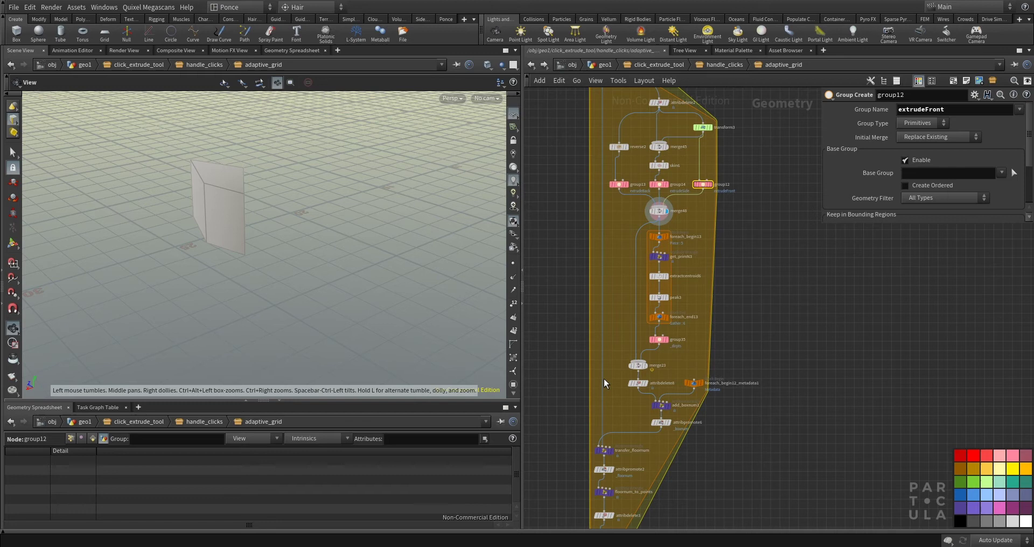
{"action": "scroll", "coordinate": [672, 266], "scroll_direction": "up", "scroll_amount": 4}
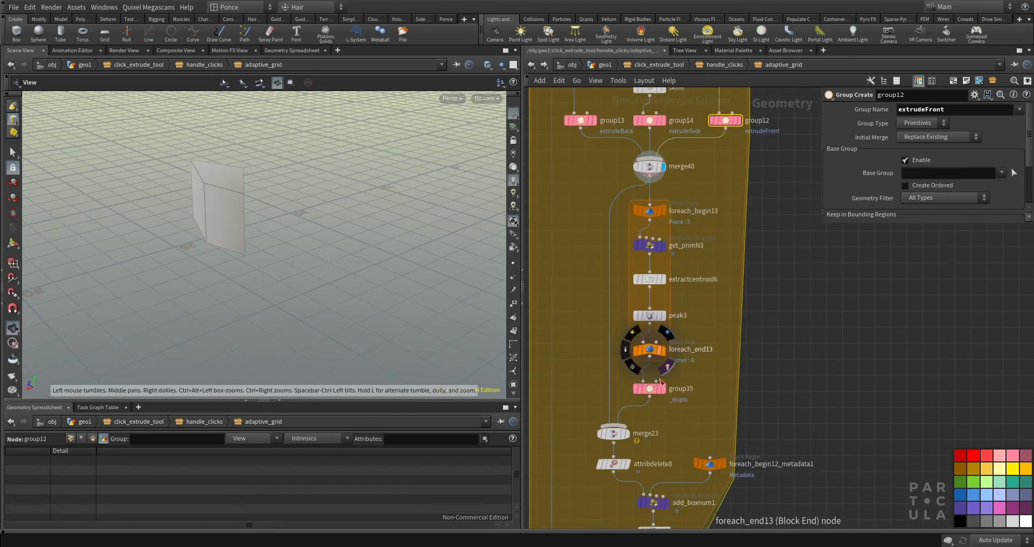
{"action": "left_click", "coordinate": [663, 349]}
{"action": "left_click_drag", "start_coordinate": [232, 193], "coordinate": [323, 254]}
{"action": "left_click_drag", "start_coordinate": [448, 269], "coordinate": [300, 280]}
Template merge48 over the displayed foreach_end13 points and examine the points against the box wireframe.
{"action": "left_click", "coordinate": [667, 182]}
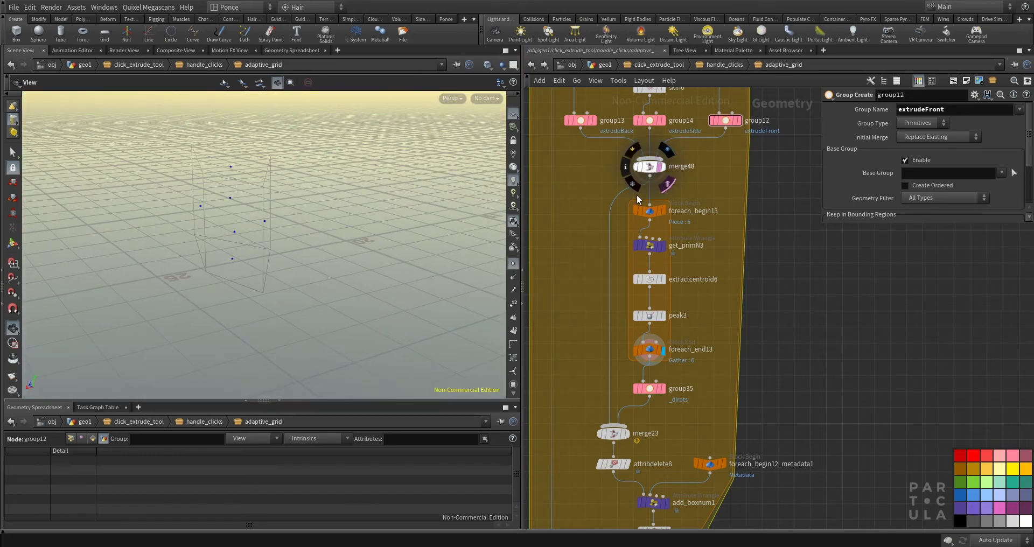
{"action": "left_click_drag", "start_coordinate": [264, 232], "coordinate": [239, 235]}
{"action": "key", "text": "g"}
{"action": "left_click_drag", "start_coordinate": [170, 333], "coordinate": [325, 275]}
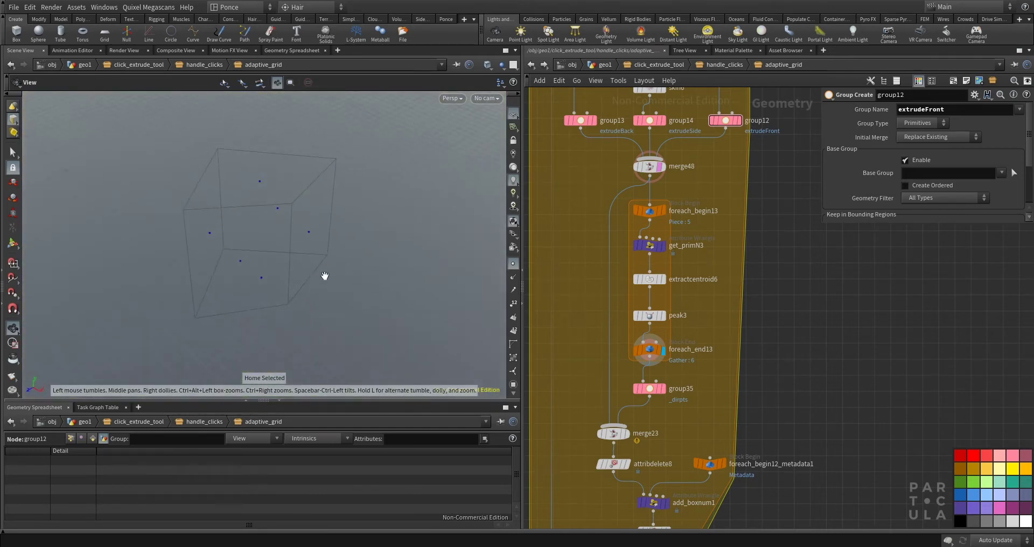
{"action": "scroll", "coordinate": [584, 300], "scroll_direction": "down", "scroll_amount": 5}
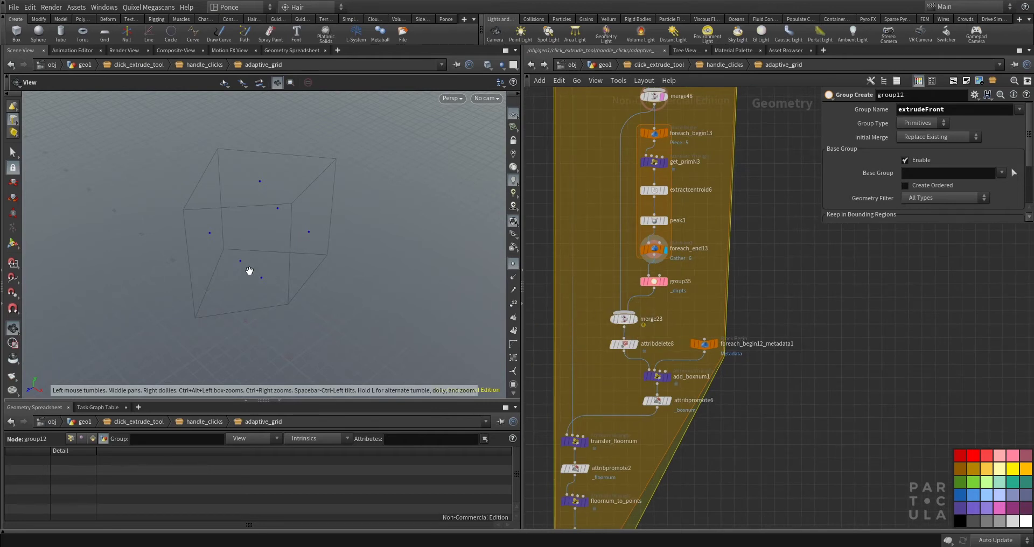
{"action": "left_click_drag", "start_coordinate": [249, 302], "coordinate": [260, 286]}
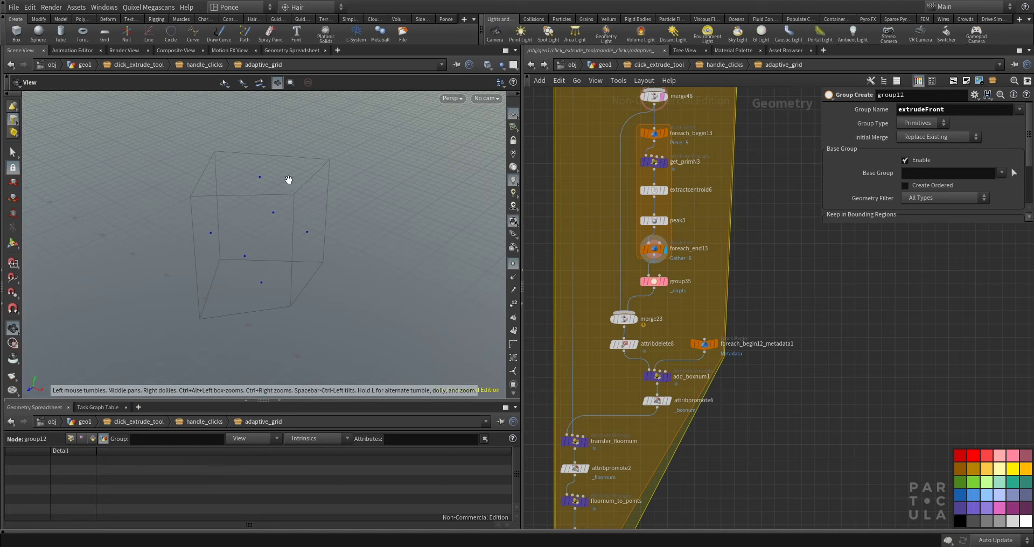
Display compile_end4, return to the handle_clicks level and examine the adaptive_grid result.
{"action": "middle_click_drag", "start_coordinate": [627, 518], "coordinate": [644, 380]}
{"action": "left_click", "coordinate": [605, 456]}
{"action": "middle_click_drag", "start_coordinate": [715, 443], "coordinate": [722, 405]}
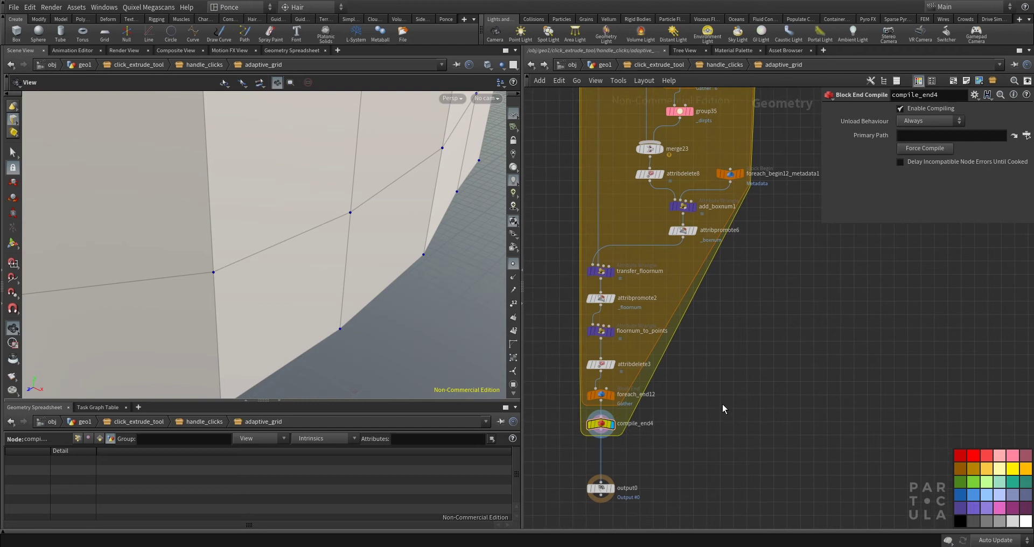
{"action": "key", "text": "u"}
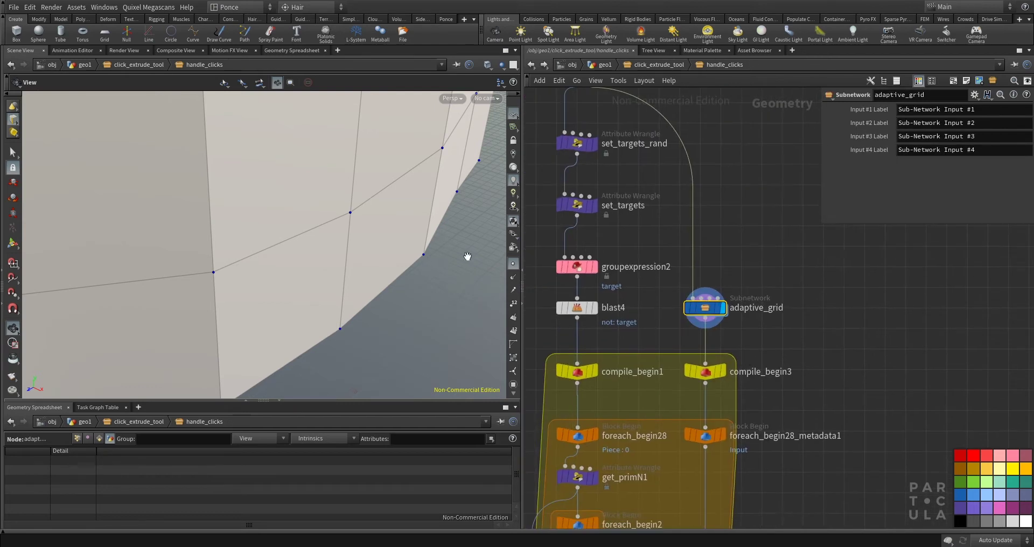
{"action": "scroll", "coordinate": [468, 256], "scroll_direction": "down", "scroll_amount": 5}
{"action": "left_click_drag", "start_coordinate": [474, 264], "coordinate": [501, 286]}
{"action": "middle_click_drag", "start_coordinate": [695, 315], "coordinate": [723, 251]}
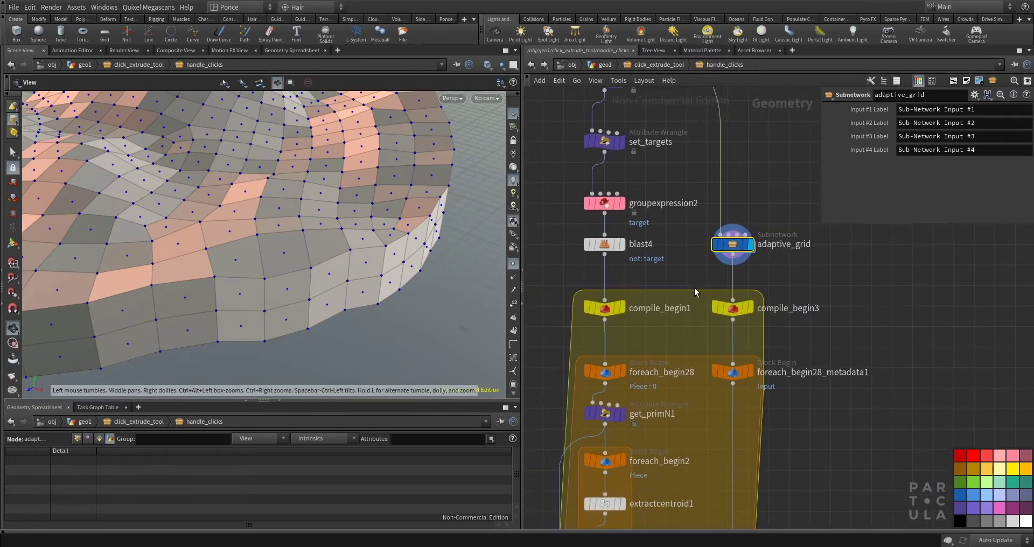
Display and select the set_targets wrangle and examine the numbered primitives around the extruded blocks.
{"action": "middle_click_drag", "start_coordinate": [630, 142], "coordinate": [696, 180]}
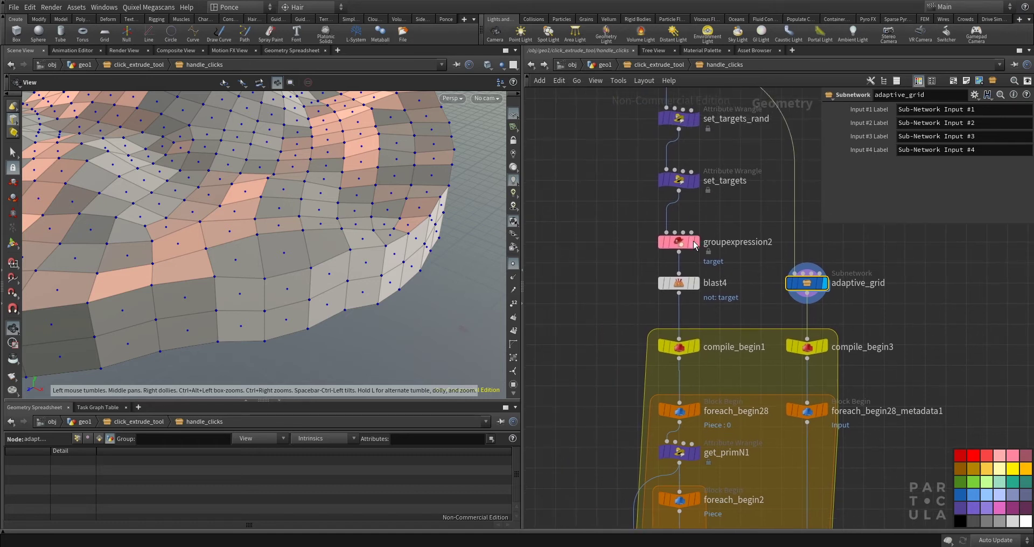
{"action": "left_click", "coordinate": [696, 180]}
{"action": "left_click", "coordinate": [679, 180]}
{"action": "scroll", "coordinate": [302, 177], "scroll_direction": "up", "scroll_amount": 3}
{"action": "left_click_drag", "start_coordinate": [307, 156], "coordinate": [336, 217]}
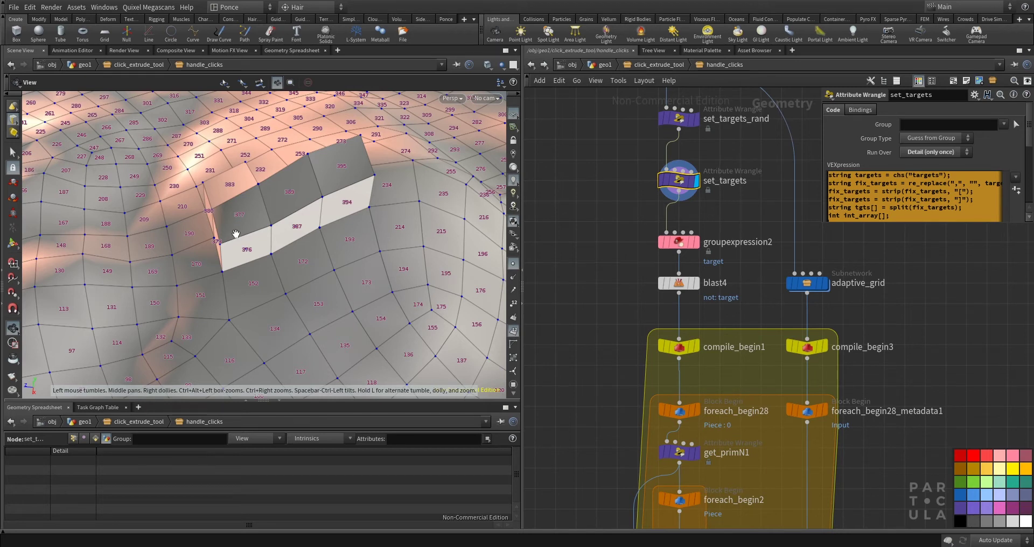
{"action": "left_click_drag", "start_coordinate": [274, 241], "coordinate": [304, 309]}
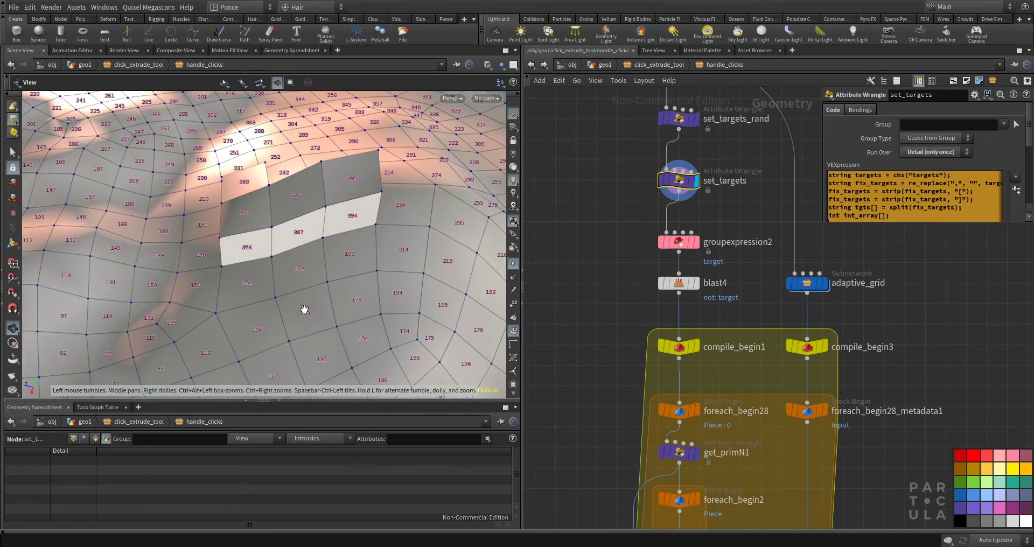
{"action": "left_click_drag", "start_coordinate": [253, 223], "coordinate": [224, 264]}
Add a Blast node fed by set_targets, and reveal the set_targets wrangle's full code and Targets parameter.
{"action": "middle_click_drag", "start_coordinate": [574, 258], "coordinate": [609, 251]}
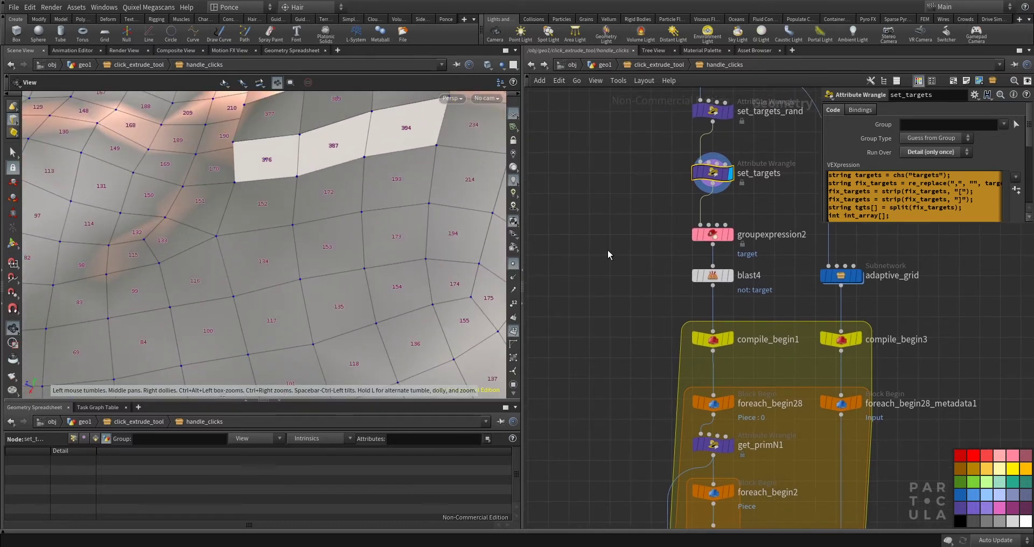
{"action": "key", "text": "Tab"}
{"action": "type", "text": "bl"}
{"action": "key", "text": "Return"}
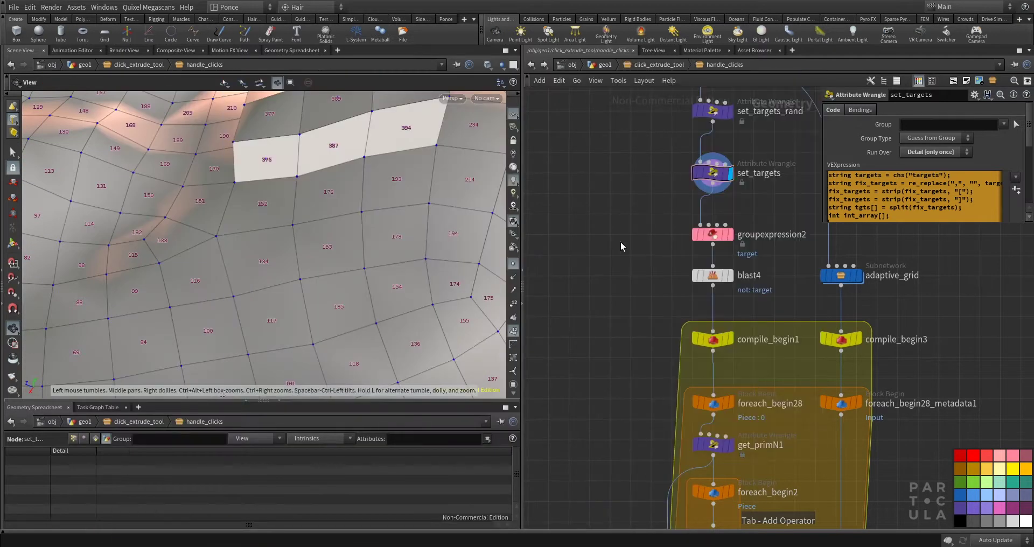
{"action": "left_click", "coordinate": [621, 241]}
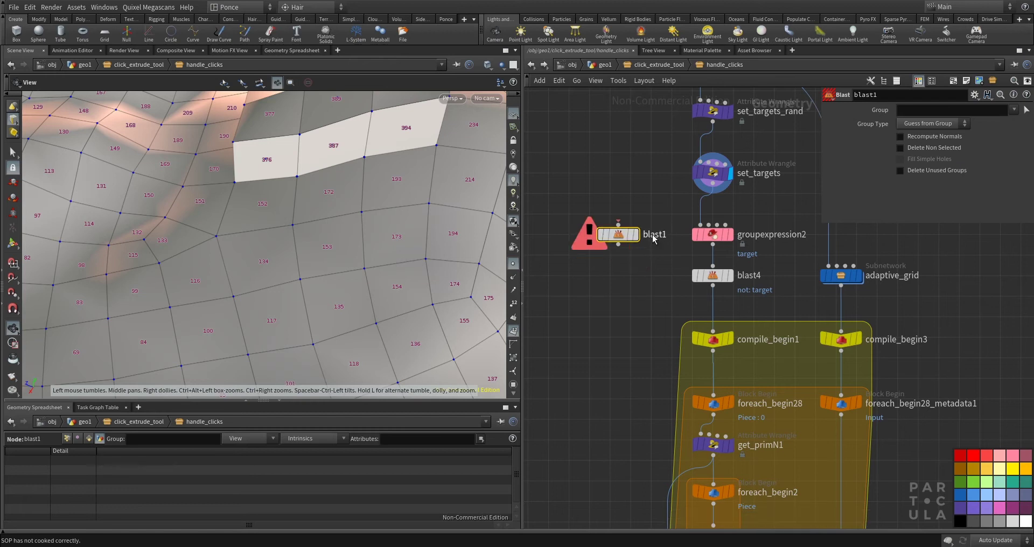
{"action": "left_click_drag", "start_coordinate": [713, 184], "coordinate": [618, 225]}
{"action": "left_click", "coordinate": [712, 173]}
{"action": "left_click_drag", "start_coordinate": [824, 224], "coordinate": [803, 371]}
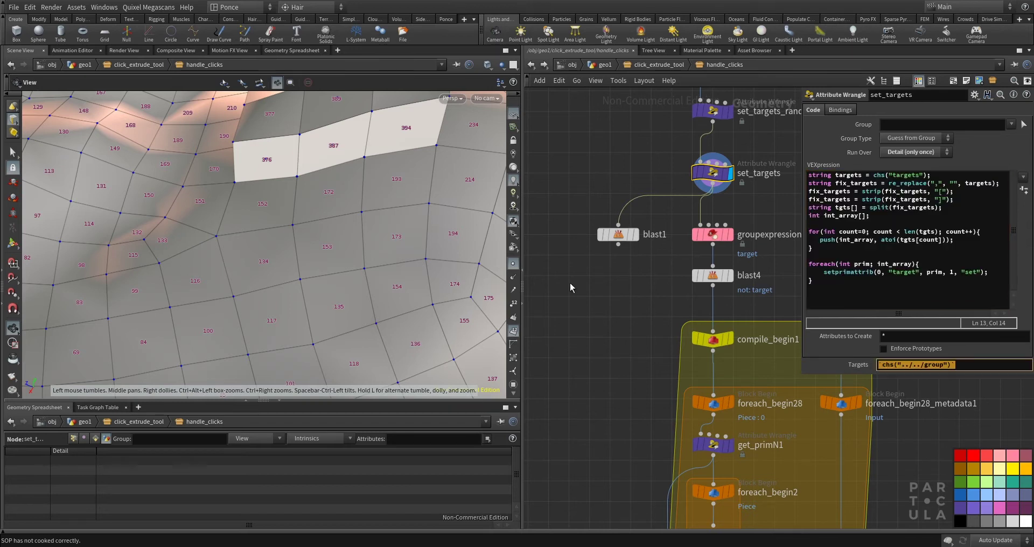
Set blast1's group to 134 with Delete Non Selected enabled, display it and examine the isolated quad.
{"action": "left_click", "coordinate": [618, 234]}
{"action": "left_click", "coordinate": [933, 111]}
{"action": "key", "text": "Return"}
{"action": "left_click", "coordinate": [916, 147]}
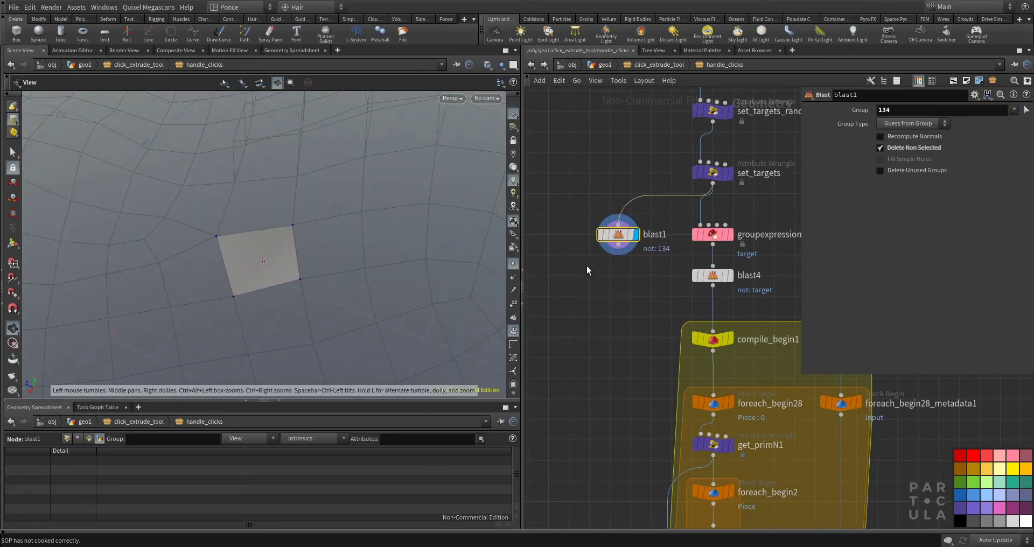
{"action": "right_click_drag", "start_coordinate": [296, 217], "coordinate": [223, 283]}
{"action": "middle_click_drag", "start_coordinate": [277, 224], "coordinate": [294, 250]}
{"action": "right_click_drag", "start_coordinate": [295, 250], "coordinate": [226, 316]}
{"action": "left_click_drag", "start_coordinate": [226, 318], "coordinate": [291, 286]}
{"action": "right_click_drag", "start_coordinate": [302, 285], "coordinate": [372, 237]}
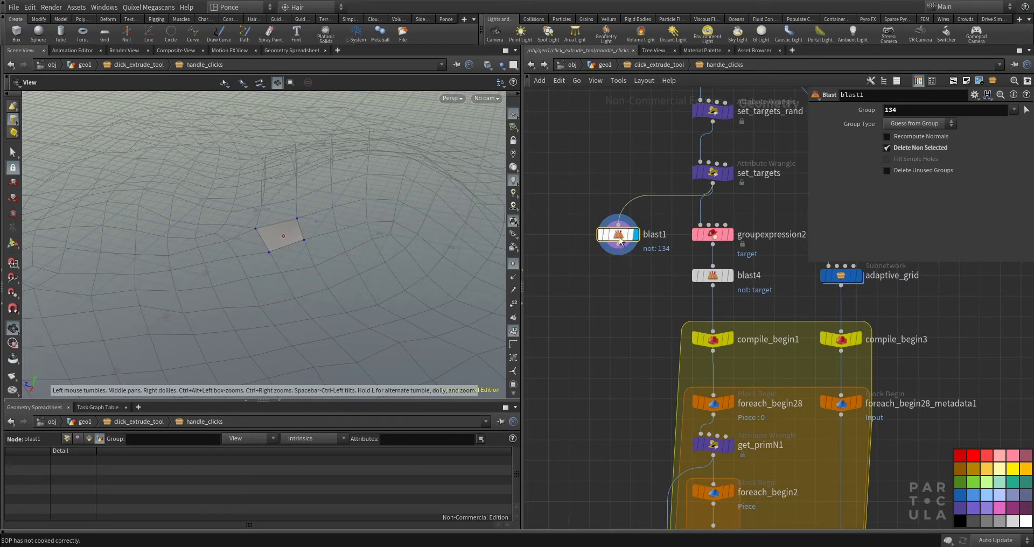
Wire blast1's output into compile_begin1 and display compile_end1 at the end of the compile block.
{"action": "scroll", "coordinate": [640, 265], "scroll_direction": "down", "scroll_amount": 3}
{"action": "scroll", "coordinate": [638, 264], "scroll_direction": "down", "scroll_amount": 1}
{"action": "middle_click_drag", "start_coordinate": [616, 327], "coordinate": [611, 232]}
{"action": "middle_click_drag", "start_coordinate": [606, 367], "coordinate": [600, 279]}
{"action": "scroll", "coordinate": [651, 396], "scroll_direction": "up", "scroll_amount": 4}
{"action": "left_click_drag", "start_coordinate": [620, 360], "coordinate": [692, 403]}
{"action": "left_click", "coordinate": [673, 388]}
{"action": "scroll", "coordinate": [697, 371], "scroll_direction": "down", "scroll_amount": 4}
Display foreach_begin28 and examine the single target quad within the surrounding terrain from several angles.
{"action": "middle_click_drag", "start_coordinate": [725, 208], "coordinate": [713, 441]}
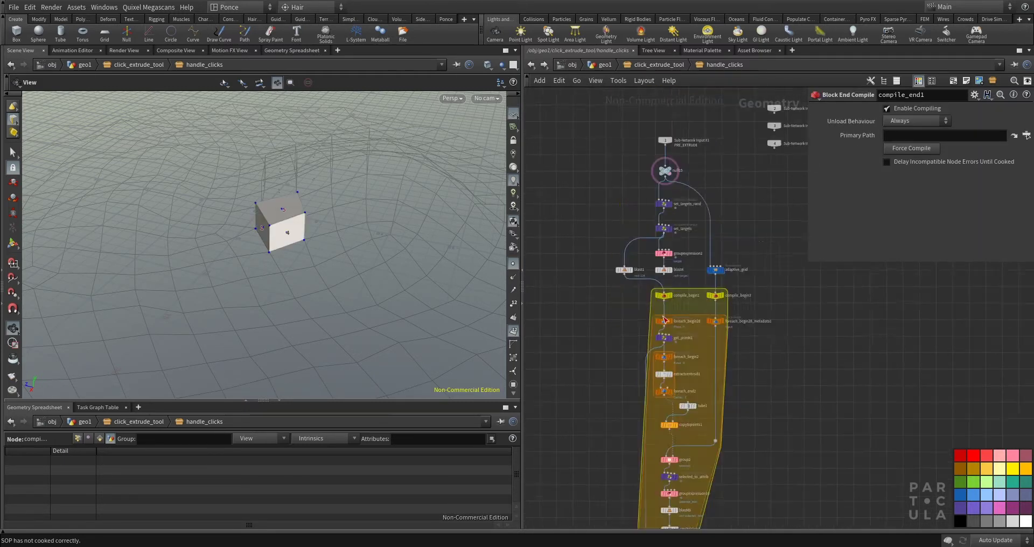
{"action": "scroll", "coordinate": [666, 316], "scroll_direction": "up", "scroll_amount": 3}
{"action": "left_click", "coordinate": [677, 281]}
{"action": "scroll", "coordinate": [684, 321], "scroll_direction": "up", "scroll_amount": 2}
{"action": "left_click", "coordinate": [663, 328]}
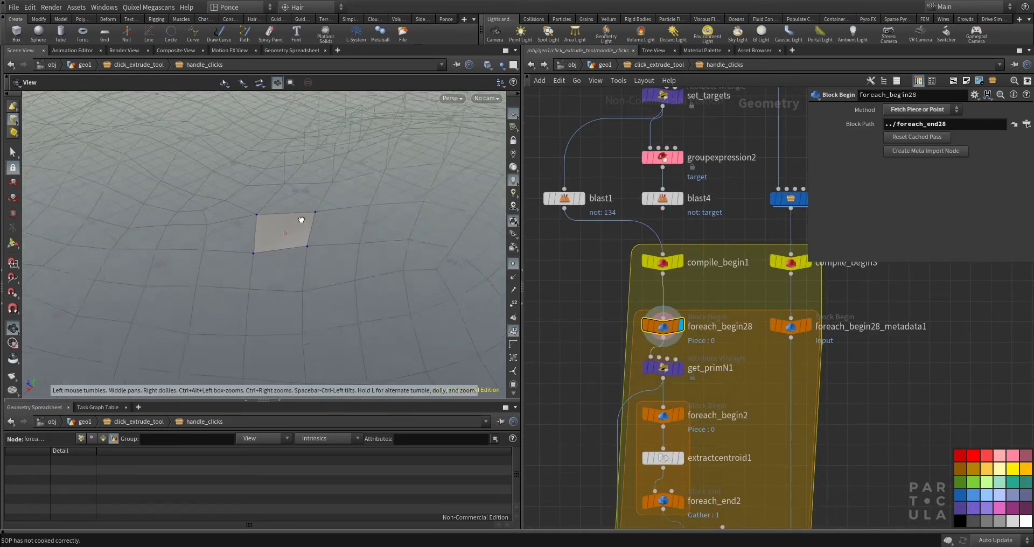
{"action": "mouse_move", "coordinate": [808, 264]}
{"action": "left_click_drag", "start_coordinate": [369, 242], "coordinate": [324, 265]}
{"action": "right_click_drag", "start_coordinate": [323, 265], "coordinate": [399, 266]}
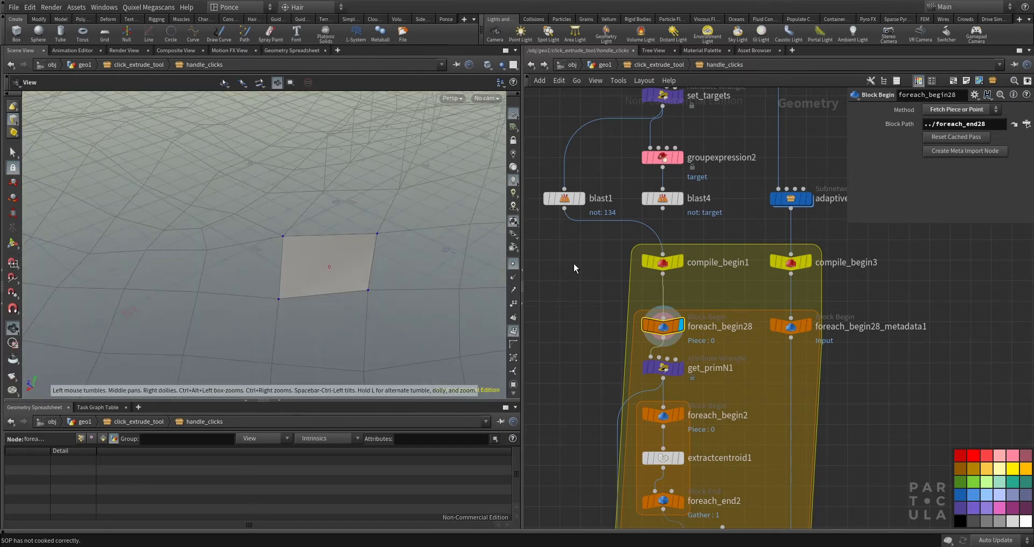
{"action": "left_click_drag", "start_coordinate": [329, 252], "coordinate": [340, 314]}
{"action": "left_click_drag", "start_coordinate": [395, 235], "coordinate": [302, 200]}
{"action": "left_click_drag", "start_coordinate": [219, 191], "coordinate": [373, 287]}
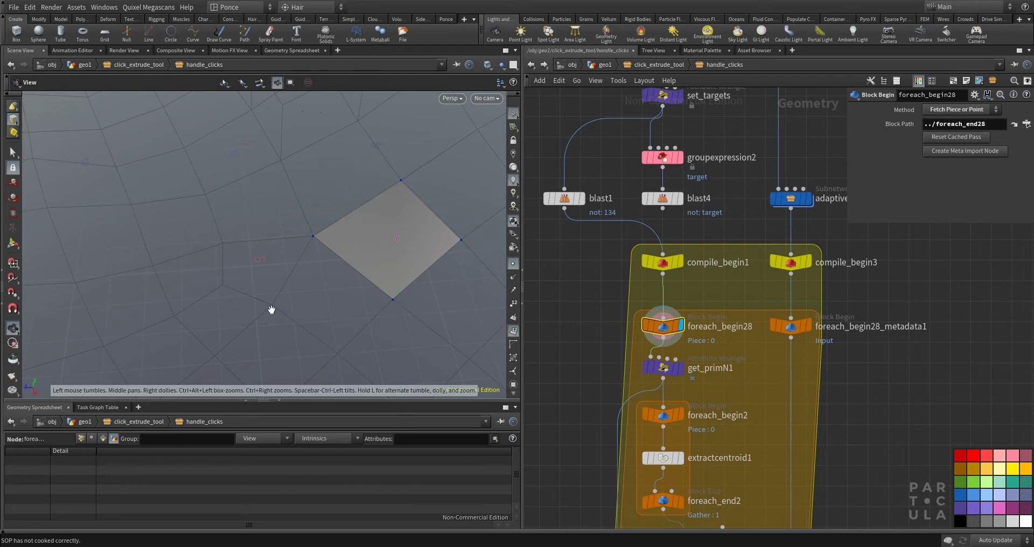
{"action": "left_click_drag", "start_coordinate": [329, 278], "coordinate": [289, 268]}
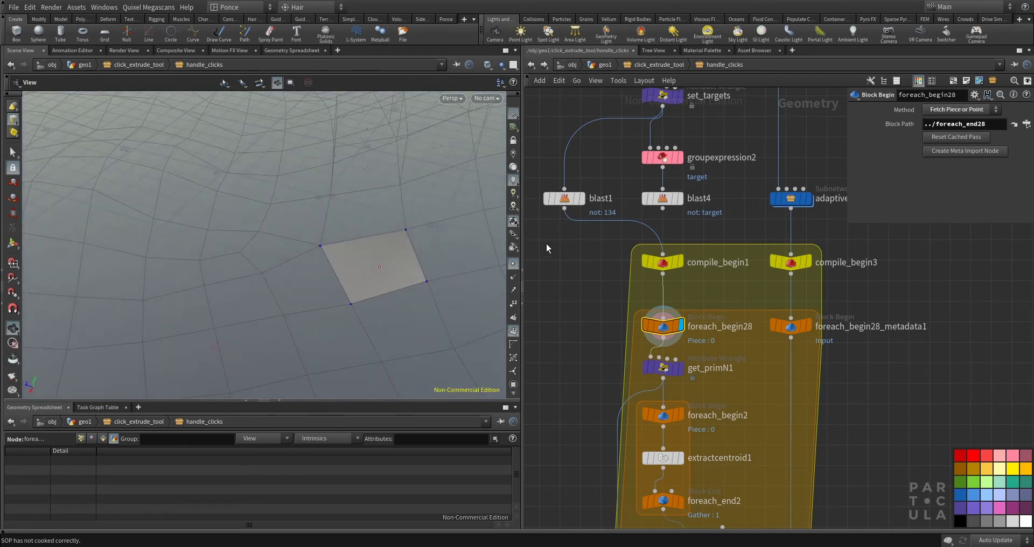
{"action": "left_click_drag", "start_coordinate": [322, 211], "coordinate": [298, 260]}
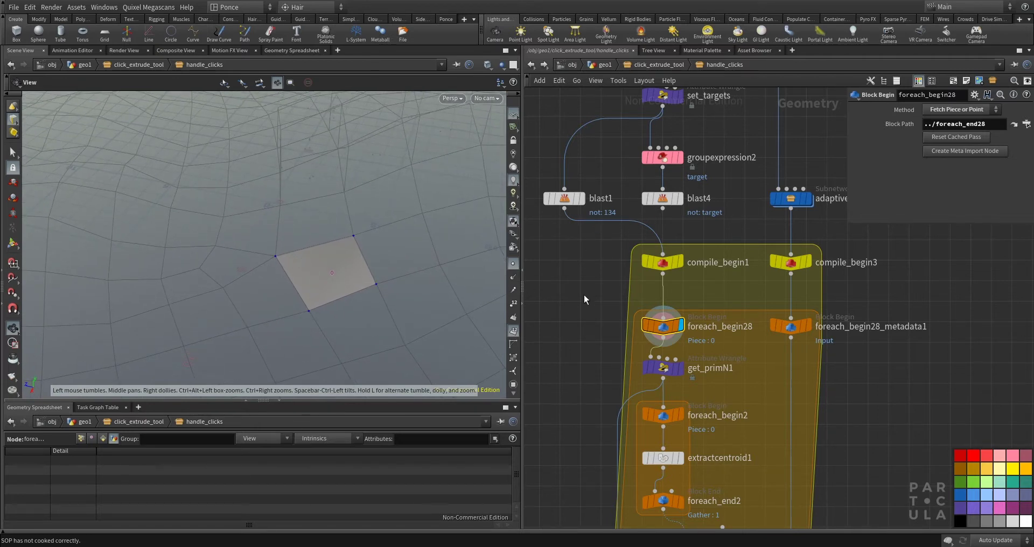
{"action": "mouse_move", "coordinate": [312, 249]}
{"action": "left_mouse_down"}
{"action": "mouse_move", "coordinate": [288, 226]}
{"action": "mouse_move", "coordinate": [319, 246]}
{"action": "left_mouse_up"}
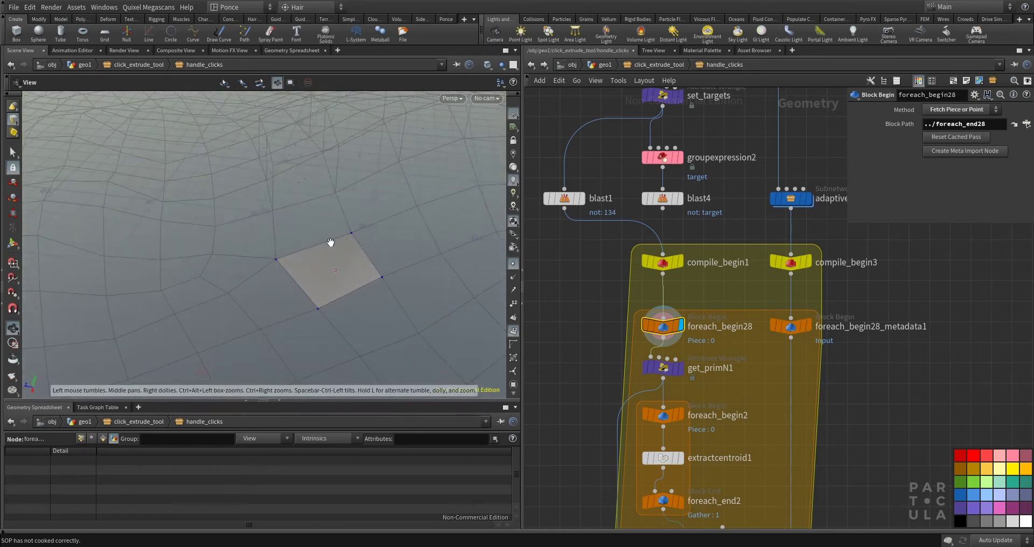
{"action": "left_click_drag", "start_coordinate": [427, 272], "coordinate": [285, 249]}
Step the display from foreach_end2 through copytopoints1 to group2 to examine how the selected points are grouped.
{"action": "scroll", "coordinate": [593, 287], "scroll_direction": "down", "scroll_amount": 3}
{"action": "scroll", "coordinate": [645, 302], "scroll_direction": "up", "scroll_amount": 3}
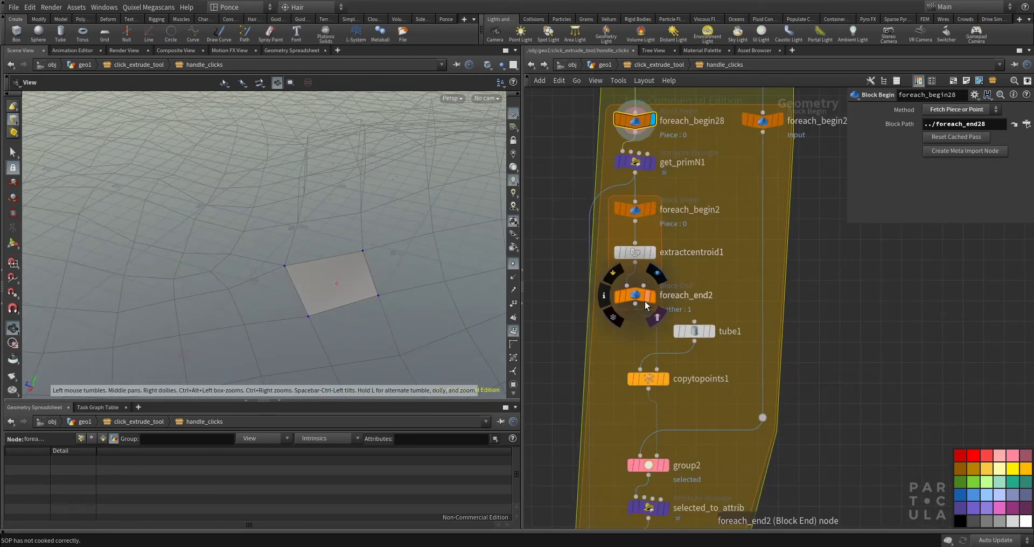
{"action": "left_click", "coordinate": [653, 297]}
{"action": "left_click_drag", "start_coordinate": [426, 272], "coordinate": [381, 264]}
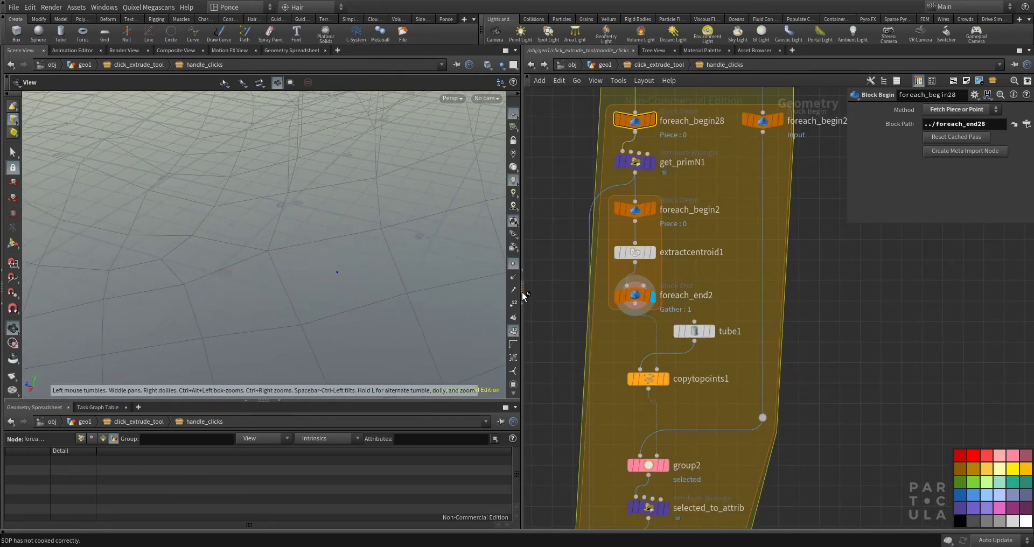
{"action": "left_click", "coordinate": [666, 379]}
{"action": "left_click", "coordinate": [655, 441]}
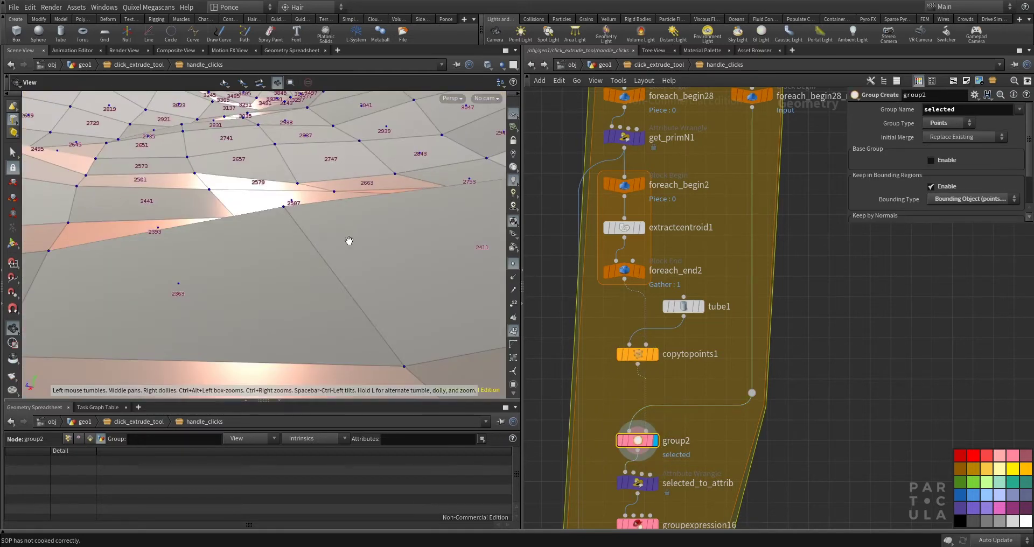
Display foreach_begin28_metadata1 with point numbers shown, and examine the block layer's primitive and point numbering.
{"action": "middle_click_drag", "start_coordinate": [776, 128], "coordinate": [710, 305]}
{"action": "left_click", "coordinate": [708, 263]}
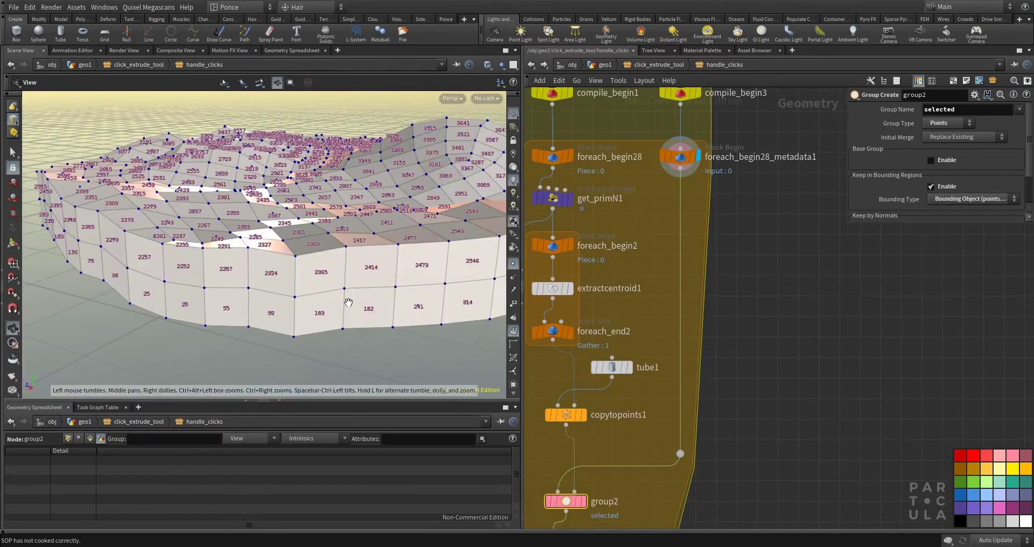
{"action": "right_click_drag", "start_coordinate": [348, 300], "coordinate": [473, 259]}
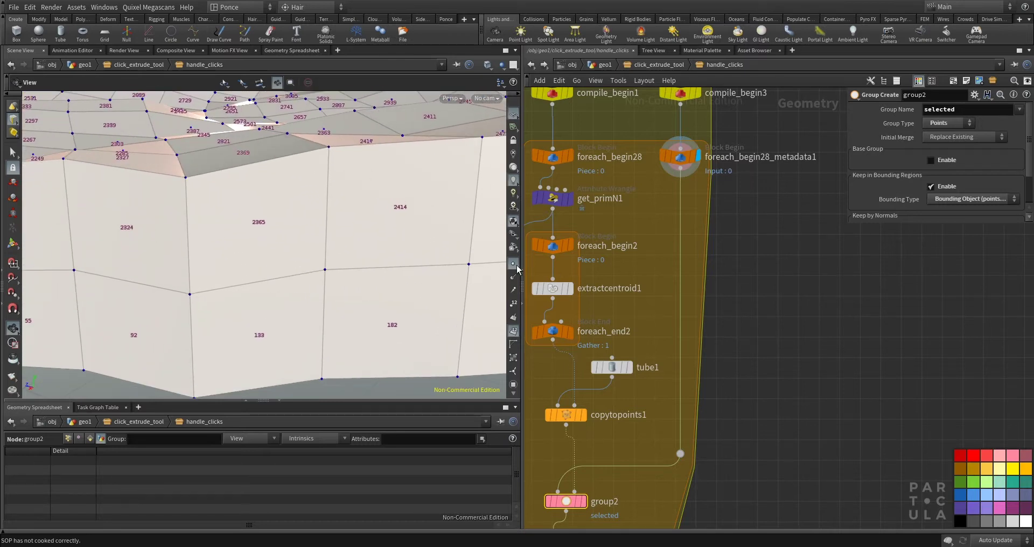
{"action": "right_click_drag", "start_coordinate": [445, 215], "coordinate": [485, 183]}
{"action": "right_click_drag", "start_coordinate": [327, 176], "coordinate": [339, 165]}
{"action": "middle_click_drag", "start_coordinate": [321, 189], "coordinate": [447, 286]}
{"action": "right_click_drag", "start_coordinate": [213, 232], "coordinate": [217, 223]}
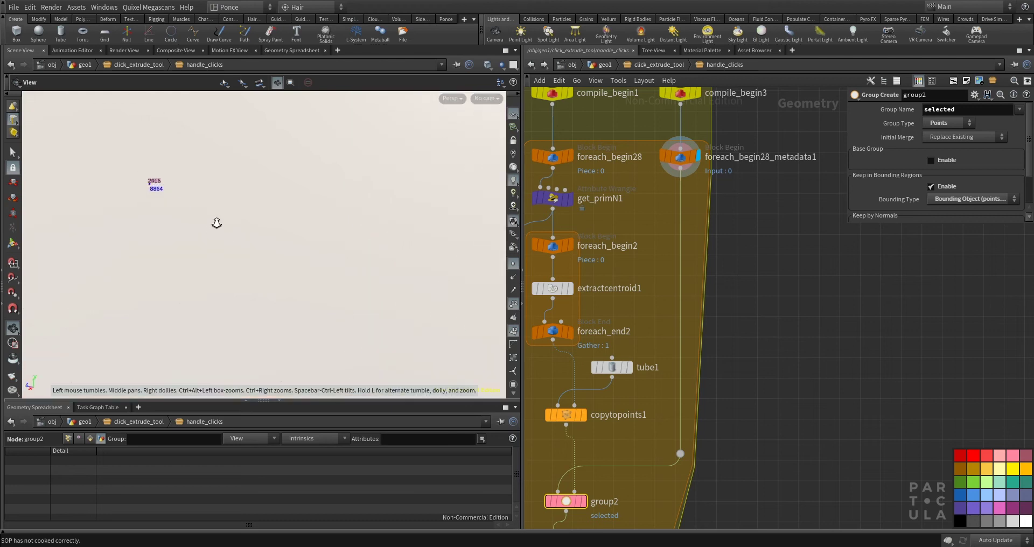
{"action": "right_click_drag", "start_coordinate": [176, 182], "coordinate": [420, 261]}
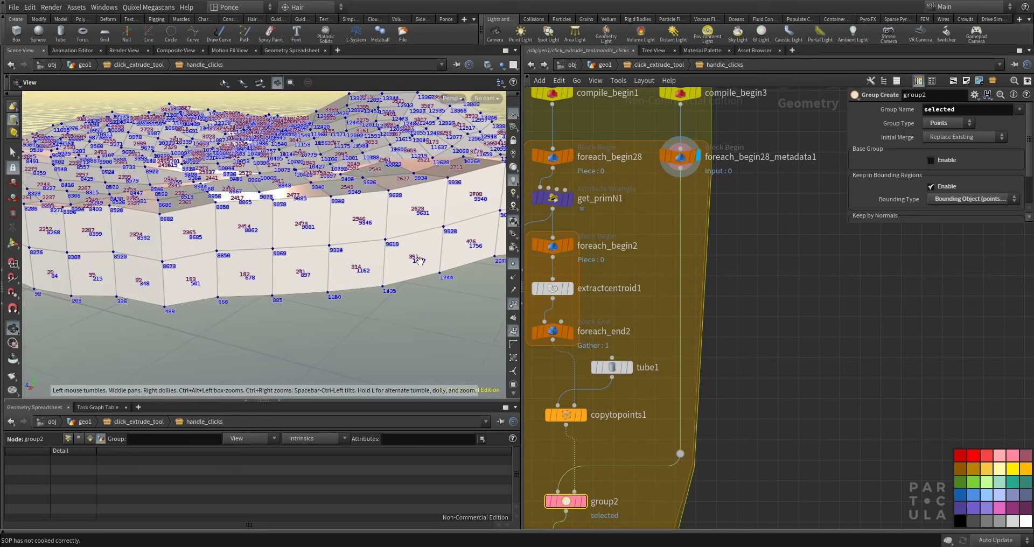
Display group2 and then selected_to_attrib, opening the wrangle's code and its selected_box detail attribute.
{"action": "middle_click_drag", "start_coordinate": [603, 468], "coordinate": [630, 373]}
{"action": "middle_click_drag", "start_coordinate": [592, 409], "coordinate": [608, 311]}
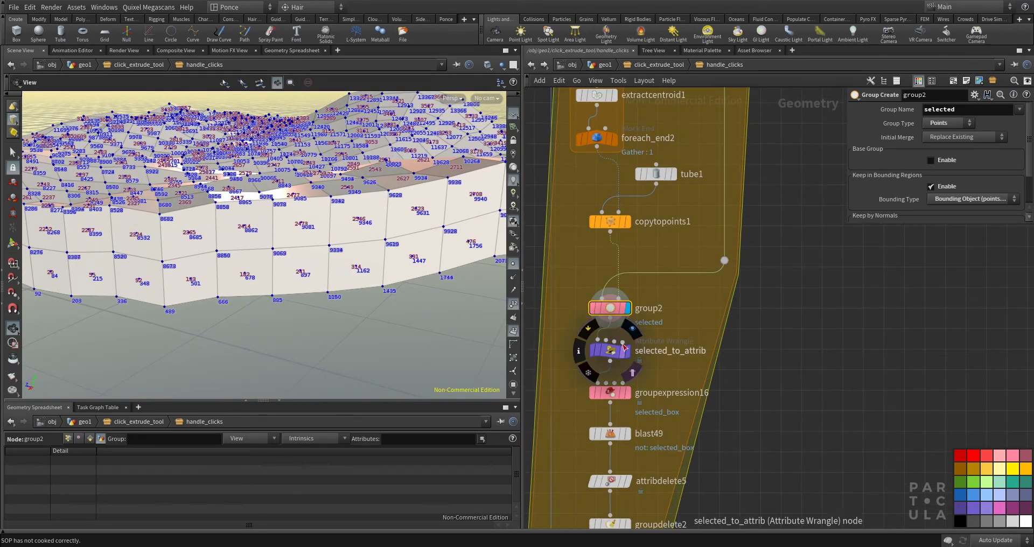
{"action": "left_click", "coordinate": [597, 358]}
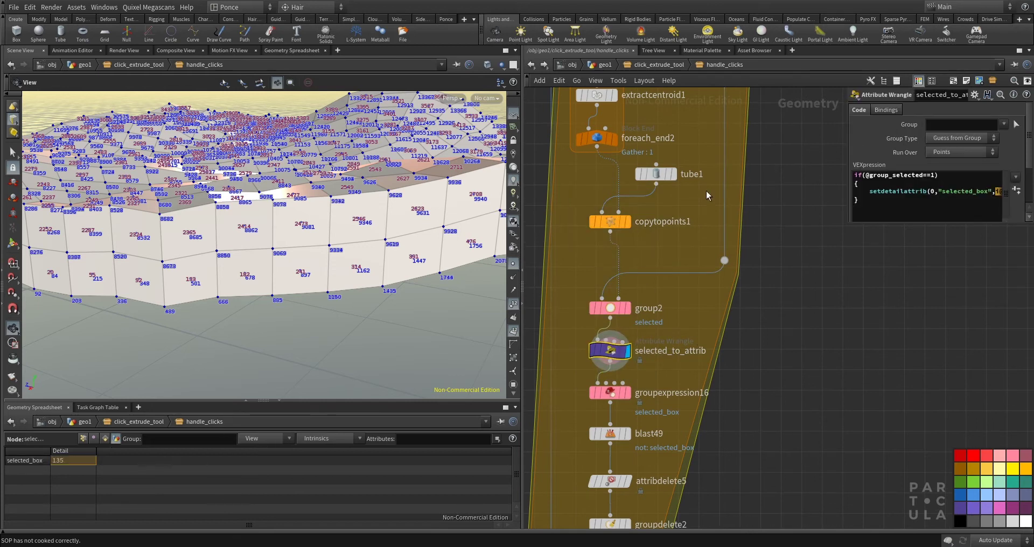
Display groupexpression16 and blast49 to inspect the isolated box, and widen the parameters to show selected_to_attrib's full code.
{"action": "left_click", "coordinate": [627, 393]}
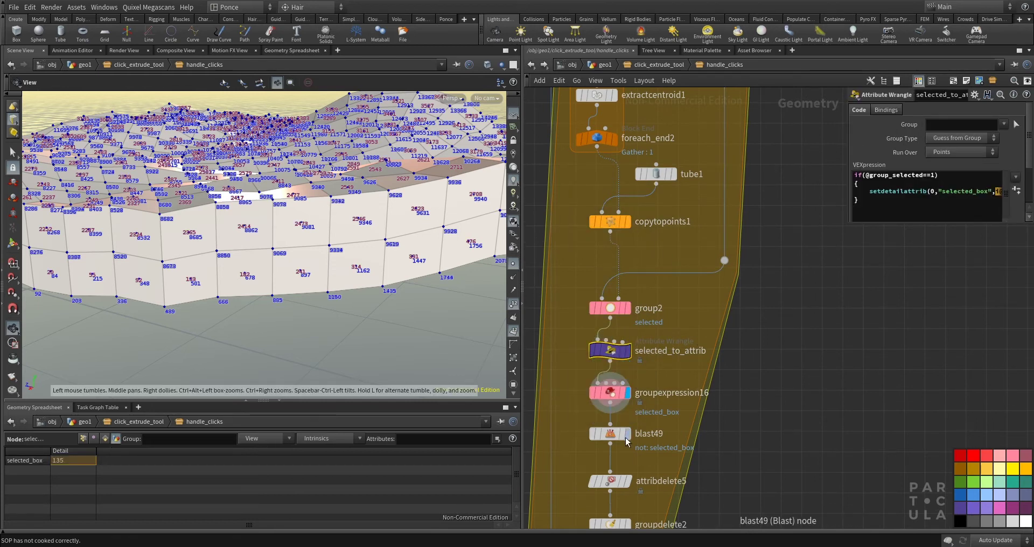
{"action": "left_click", "coordinate": [627, 434]}
{"action": "scroll", "coordinate": [302, 232], "scroll_direction": "up", "scroll_amount": 5}
{"action": "left_click_drag", "start_coordinate": [353, 247], "coordinate": [412, 236]}
{"action": "left_click_drag", "start_coordinate": [850, 227], "coordinate": [784, 269]}
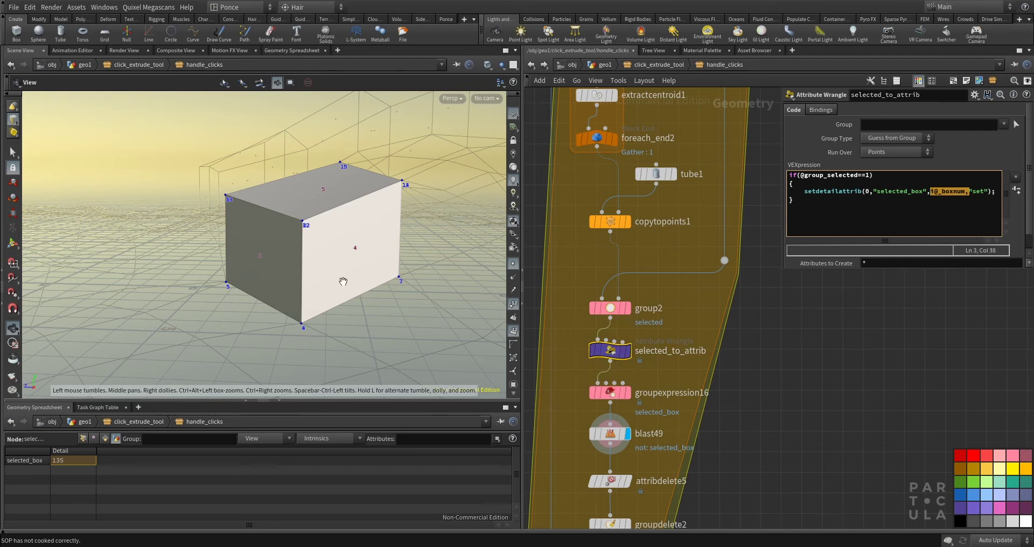
Step the display through attribdelete5 and groupdelete2 to compile_end1, examining the single box from several angles.
{"action": "middle_click_drag", "start_coordinate": [703, 251], "coordinate": [636, 433]}
{"action": "middle_click_drag", "start_coordinate": [659, 158], "coordinate": [648, 283]}
{"action": "middle_click_drag", "start_coordinate": [648, 449], "coordinate": [697, 222]}
{"action": "middle_click_drag", "start_coordinate": [671, 318], "coordinate": [682, 143]}
{"action": "left_click_drag", "start_coordinate": [246, 235], "coordinate": [340, 271]}
{"action": "scroll", "coordinate": [340, 271], "scroll_direction": "down", "scroll_amount": 4}
{"action": "middle_click_drag", "start_coordinate": [339, 271], "coordinate": [323, 271]}
{"action": "middle_click_drag", "start_coordinate": [686, 385], "coordinate": [720, 318]}
{"action": "left_click", "coordinate": [628, 322]}
{"action": "left_click", "coordinate": [652, 346]}
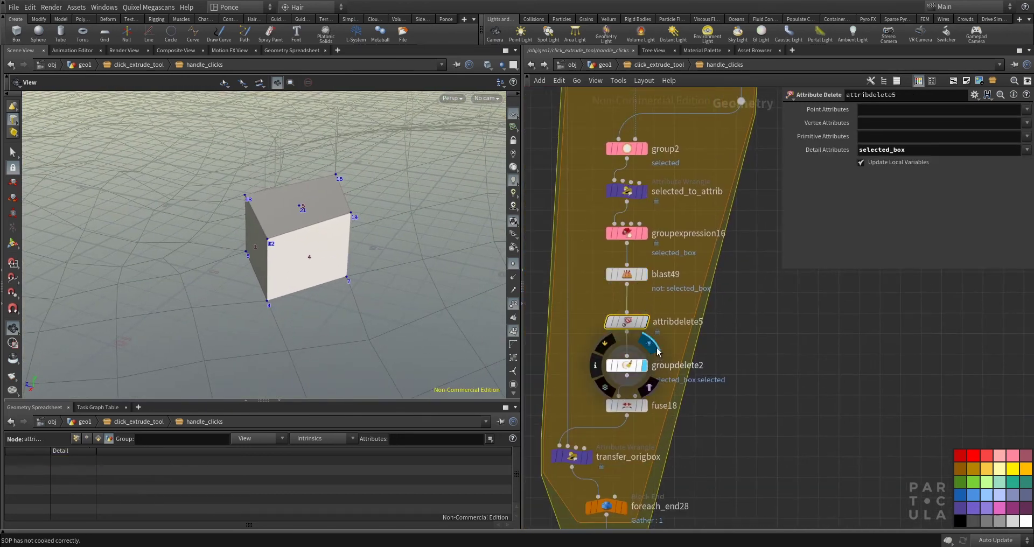
{"action": "middle_click_drag", "start_coordinate": [654, 420], "coordinate": [663, 314]}
{"action": "left_click", "coordinate": [639, 426]}
{"action": "left_click_drag", "start_coordinate": [675, 421], "coordinate": [615, 450]}
Using the primitive numbers shown by set_targets, set blast1's group to 134 117 and display blast1.
{"action": "scroll", "coordinate": [363, 253], "scroll_direction": "down", "scroll_amount": 3}
{"action": "scroll", "coordinate": [563, 188], "scroll_direction": "down", "scroll_amount": 3}
{"action": "middle_click_drag", "start_coordinate": [564, 188], "coordinate": [585, 398]}
{"action": "middle_click_drag", "start_coordinate": [581, 227], "coordinate": [527, 249]}
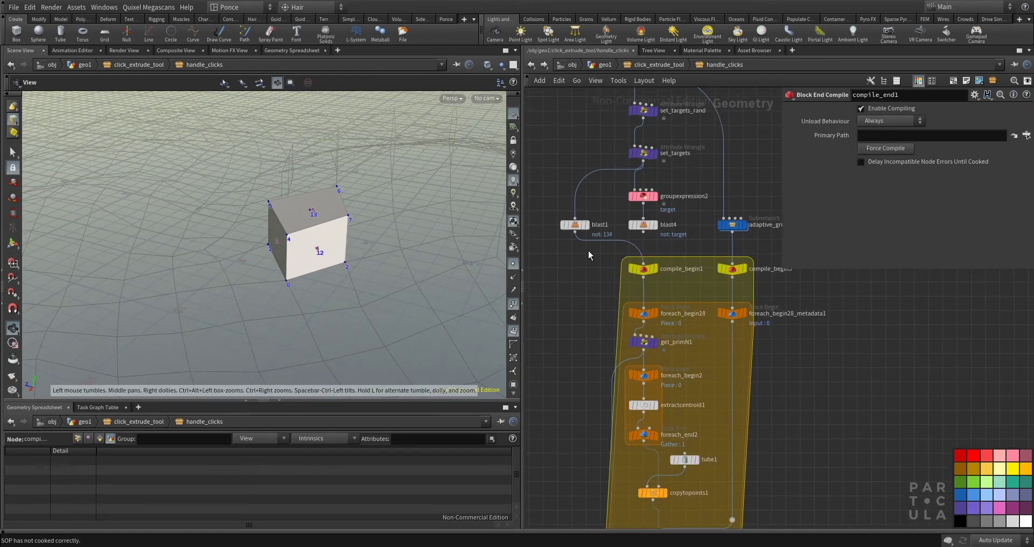
{"action": "scroll", "coordinate": [564, 252], "scroll_direction": "up", "scroll_amount": 3}
{"action": "left_click", "coordinate": [580, 218]}
{"action": "left_click", "coordinate": [695, 116]}
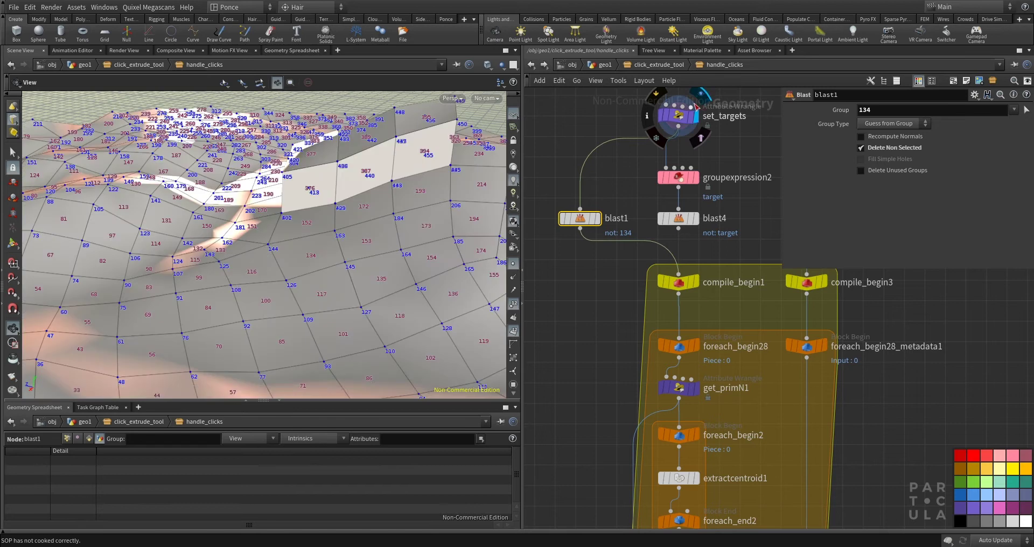
{"action": "scroll", "coordinate": [357, 238], "scroll_direction": "up", "scroll_amount": 6}
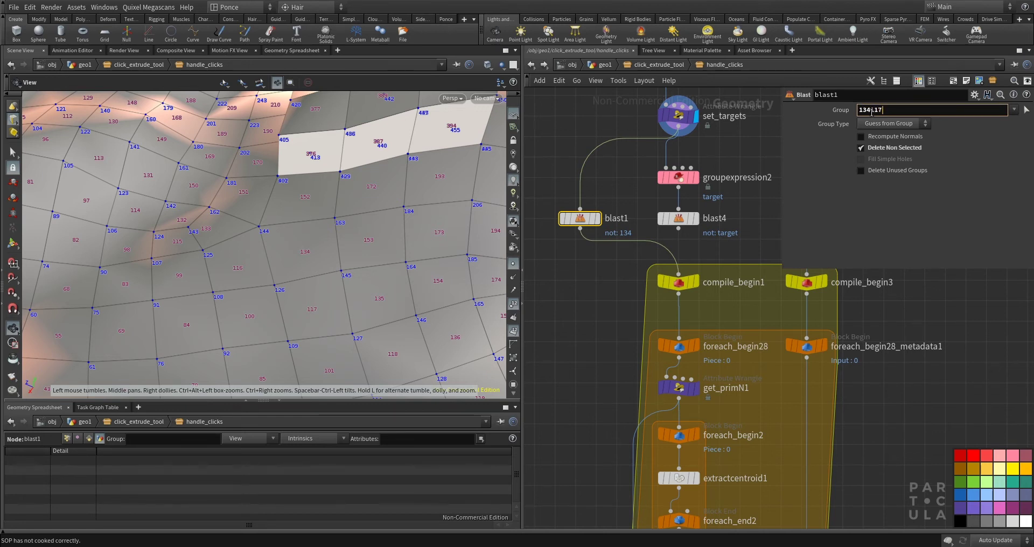
{"action": "left_click", "coordinate": [599, 218]}
{"action": "scroll", "coordinate": [547, 254], "scroll_direction": "down", "scroll_amount": 2}
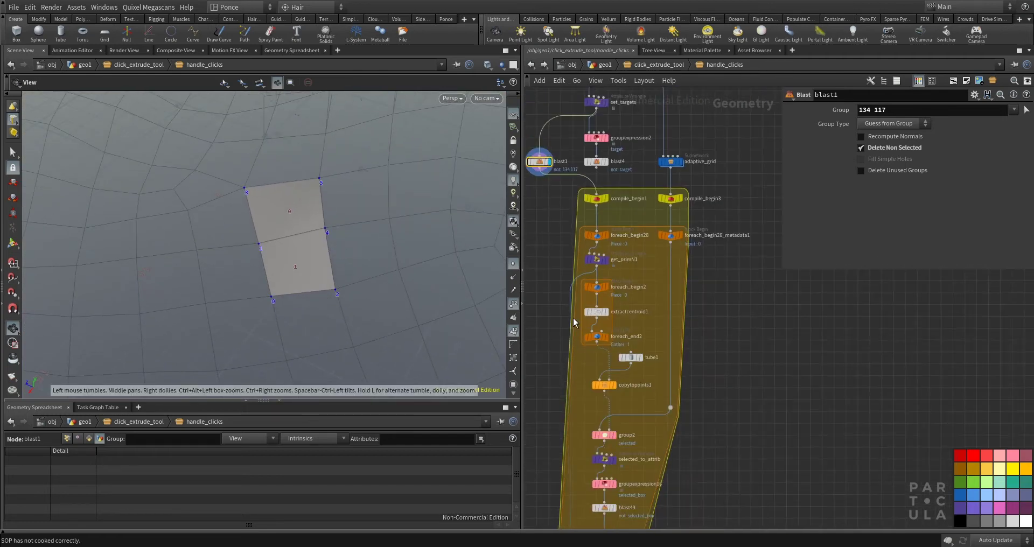
Follow the two quads into the compile block and display copytopoints1 to examine the selection marker.
{"action": "middle_click_drag", "start_coordinate": [574, 322], "coordinate": [597, 282]}
{"action": "middle_click_drag", "start_coordinate": [675, 476], "coordinate": [683, 443]}
{"action": "left_click_drag", "start_coordinate": [275, 222], "coordinate": [301, 214]}
{"action": "scroll", "coordinate": [301, 214], "scroll_direction": "up", "scroll_amount": 1}
{"action": "middle_click_drag", "start_coordinate": [638, 456], "coordinate": [641, 378]}
{"action": "scroll", "coordinate": [628, 481], "scroll_direction": "up", "scroll_amount": 2}
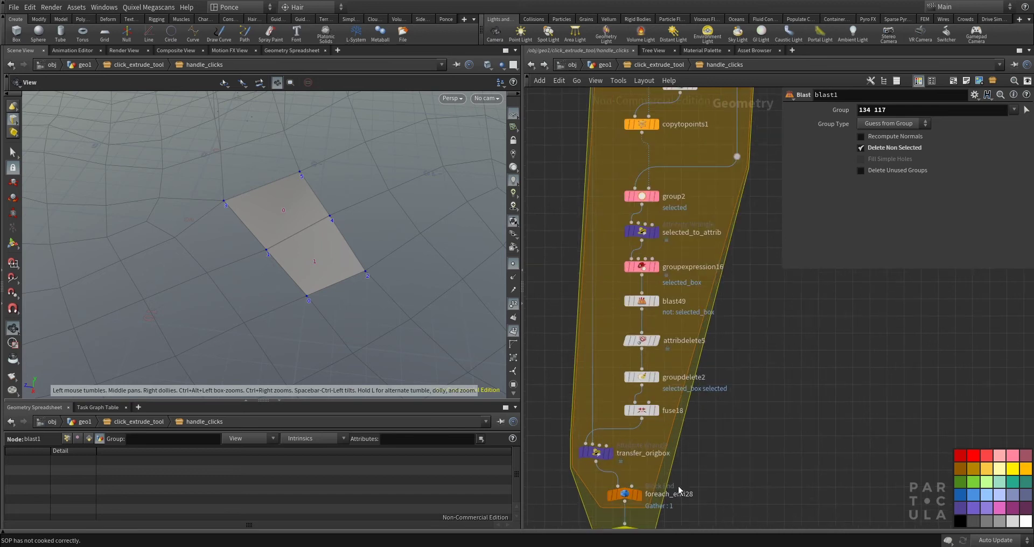
{"action": "middle_click_drag", "start_coordinate": [671, 216], "coordinate": [657, 320]}
{"action": "left_click", "coordinate": [647, 211]}
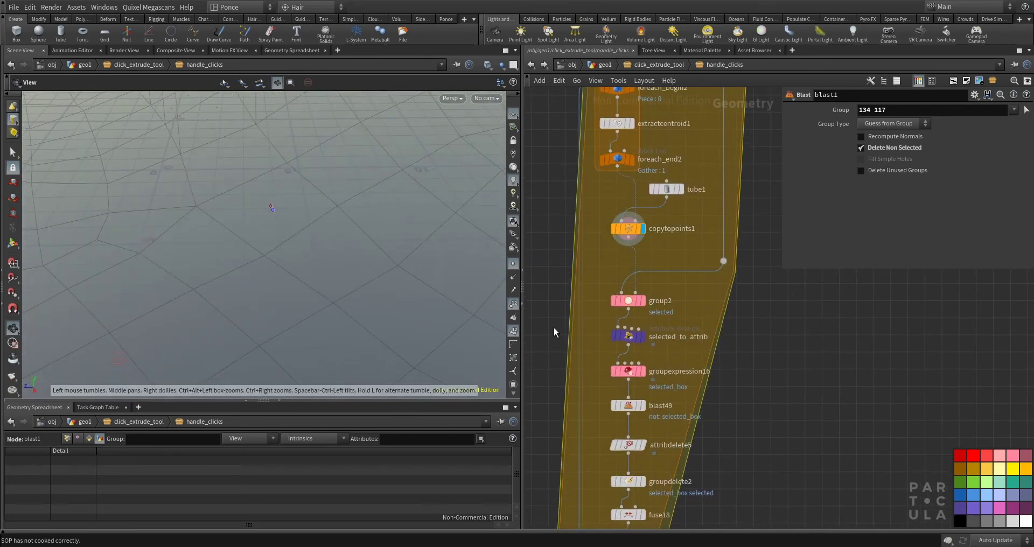
{"action": "middle_click_drag", "start_coordinate": [563, 359], "coordinate": [578, 283]}
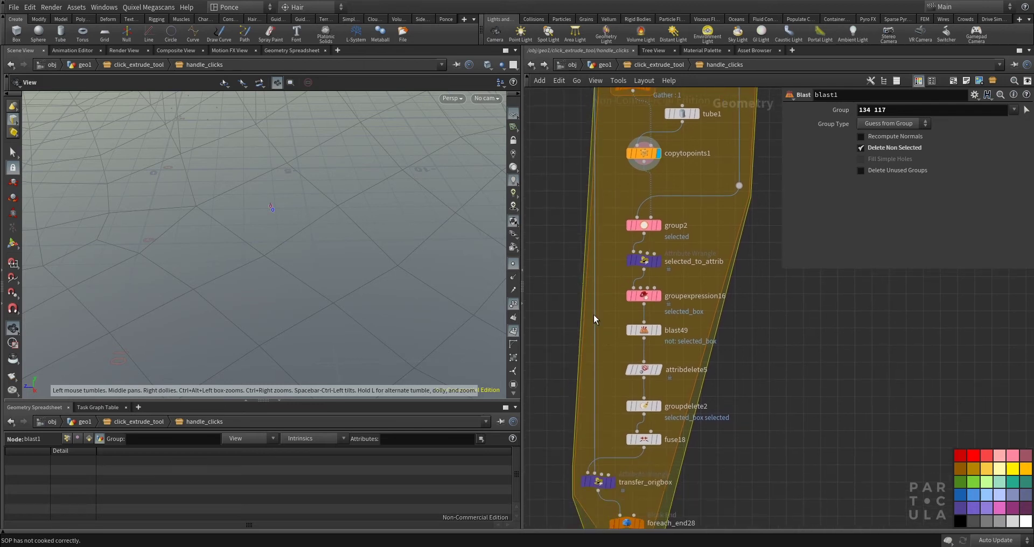
Display foreach_end28 and then compile_end1 to examine the boxes gathered for both target quads.
{"action": "middle_click_drag", "start_coordinate": [602, 397], "coordinate": [606, 249]}
{"action": "left_click", "coordinate": [645, 375]}
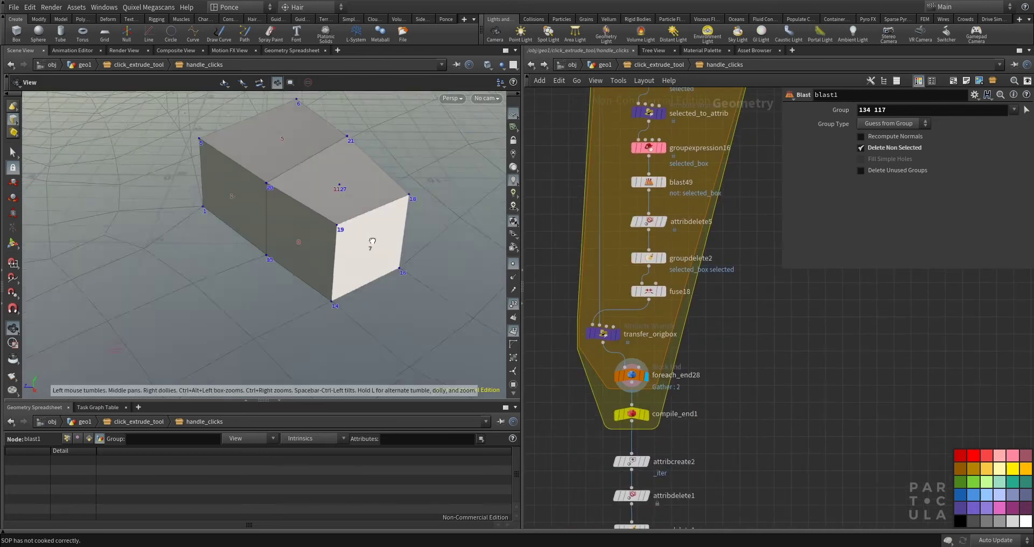
{"action": "left_click_drag", "start_coordinate": [326, 168], "coordinate": [338, 177]}
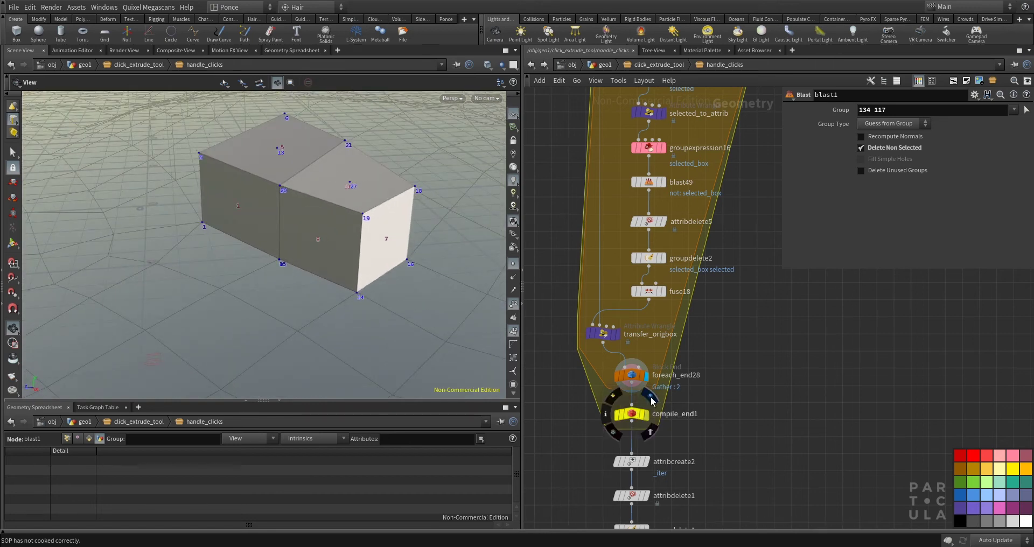
{"action": "left_click", "coordinate": [645, 413]}
{"action": "left_click", "coordinate": [638, 414]}
{"action": "left_click_drag", "start_coordinate": [384, 238], "coordinate": [360, 239]}
{"action": "left_click_drag", "start_coordinate": [376, 194], "coordinate": [313, 211]}
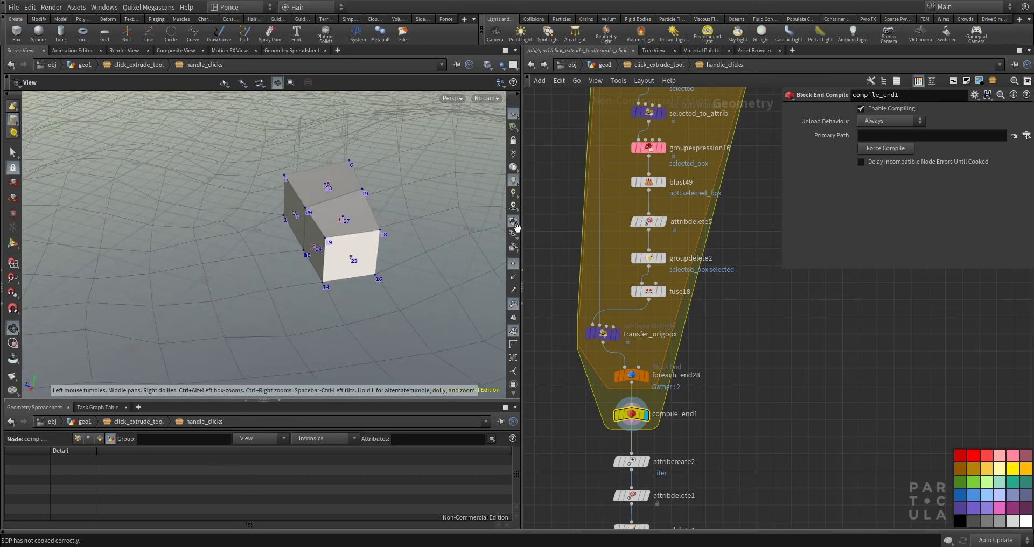
Examine compile_end1's two adjoining boxes against the surrounding terrain grid from near and far.
{"action": "scroll", "coordinate": [216, 280], "scroll_direction": "down", "scroll_amount": 5}
{"action": "middle_click_drag", "start_coordinate": [321, 186], "coordinate": [298, 214]}
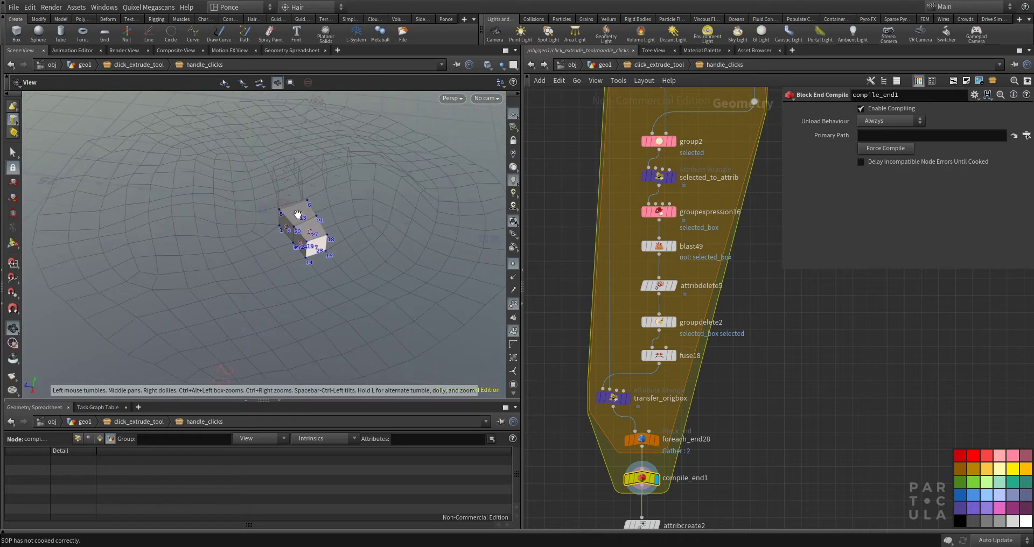
{"action": "left_click_drag", "start_coordinate": [346, 210], "coordinate": [312, 189]}
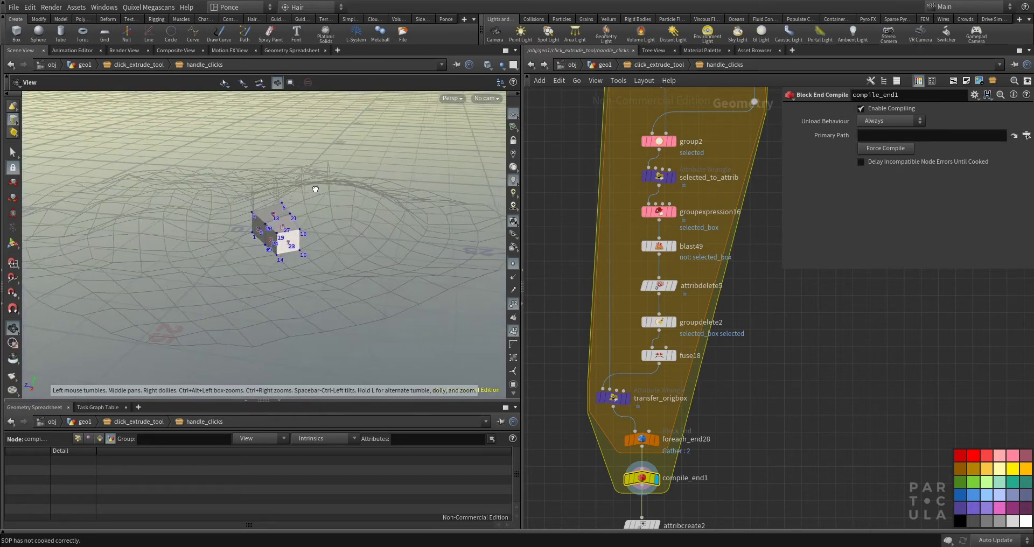
{"action": "right_click_drag", "start_coordinate": [312, 189], "coordinate": [261, 277]}
{"action": "middle_click_drag", "start_coordinate": [289, 224], "coordinate": [292, 232]}
{"action": "right_click_drag", "start_coordinate": [292, 232], "coordinate": [259, 257]}
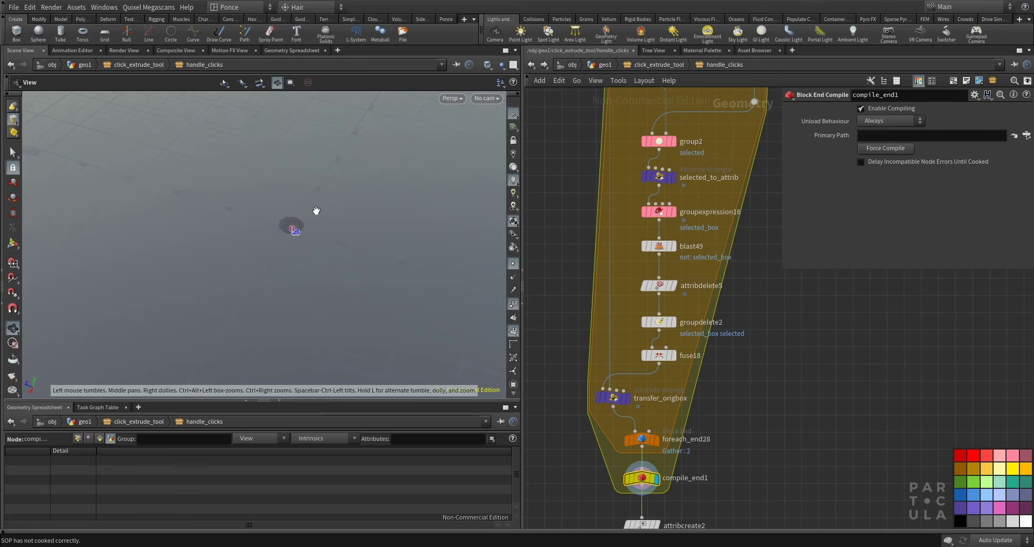
{"action": "right_click_drag", "start_coordinate": [290, 230], "coordinate": [334, 188]}
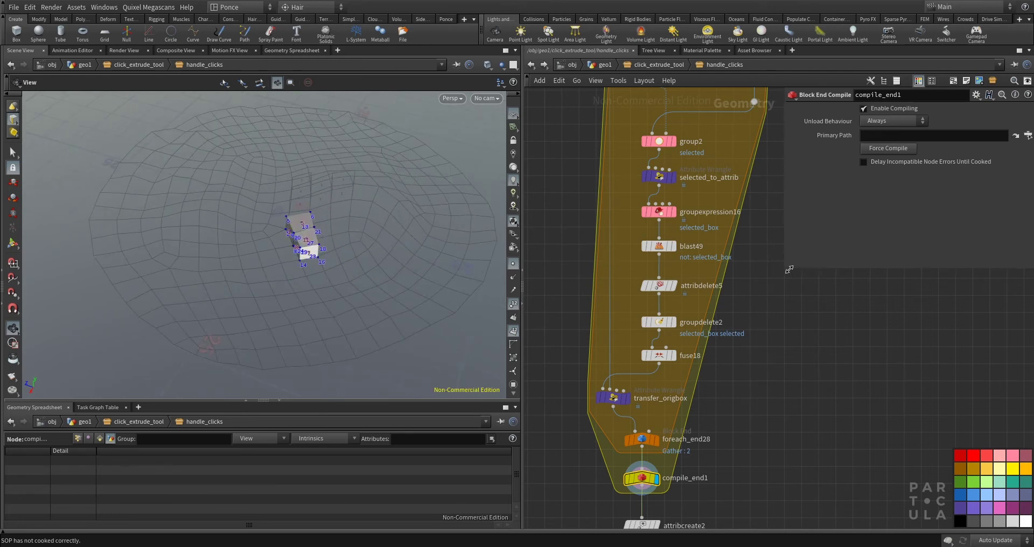
Turn off the point and primitive number display on compile_end1's boxes.
{"action": "middle_click_drag", "start_coordinate": [691, 221], "coordinate": [677, 205]}
{"action": "left_click", "coordinate": [673, 177]}
{"action": "left_click_drag", "start_coordinate": [458, 237], "coordinate": [379, 229]}
{"action": "left_click", "coordinate": [514, 304]}
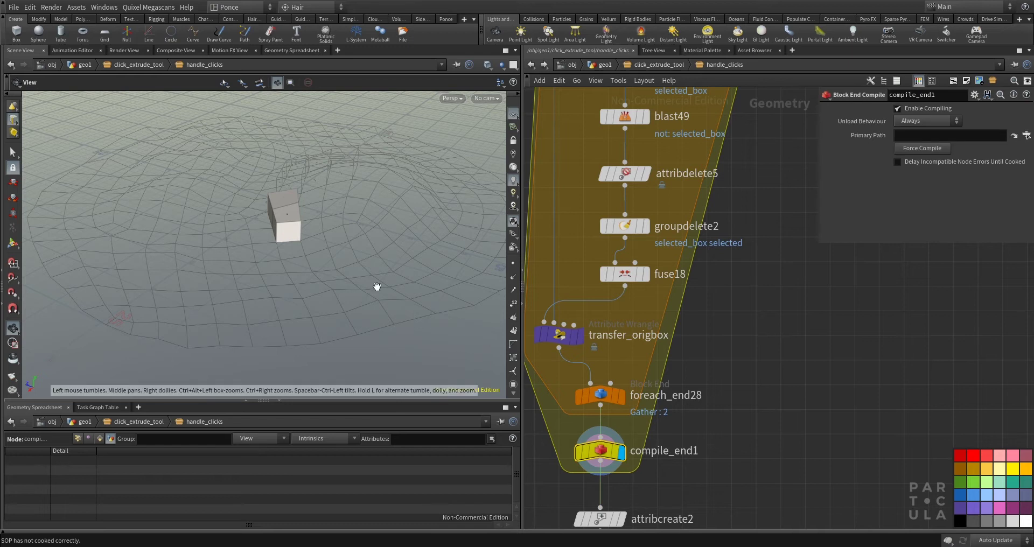
{"action": "left_click_drag", "start_coordinate": [377, 286], "coordinate": [281, 234]}
Display output1 to inspect the boxes leaving handle_clicks, and return to the click_extrude_tool level.
{"action": "middle_click_drag", "start_coordinate": [727, 448], "coordinate": [722, 302]}
{"action": "scroll", "coordinate": [722, 303], "scroll_direction": "down", "scroll_amount": 2}
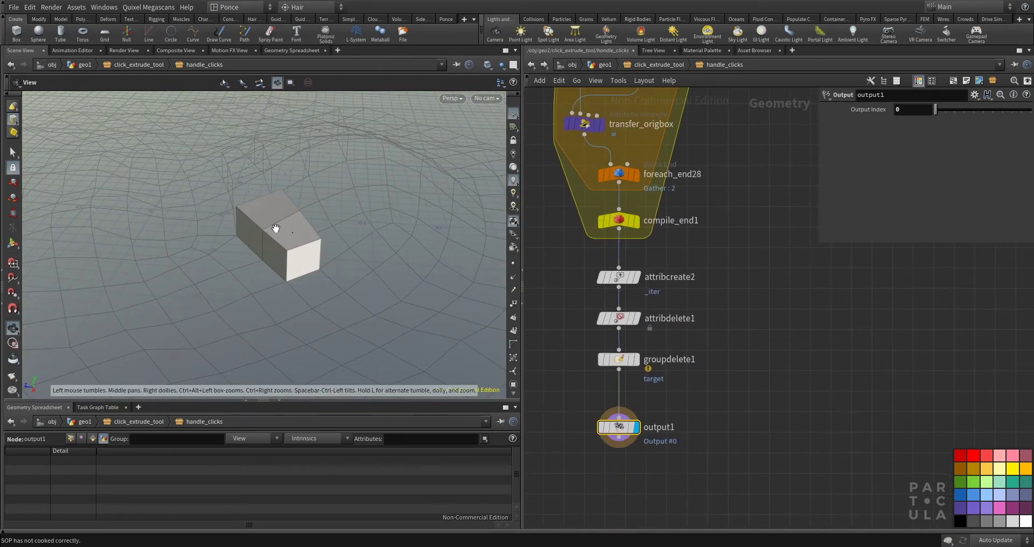
{"action": "left_click_drag", "start_coordinate": [276, 229], "coordinate": [270, 226]}
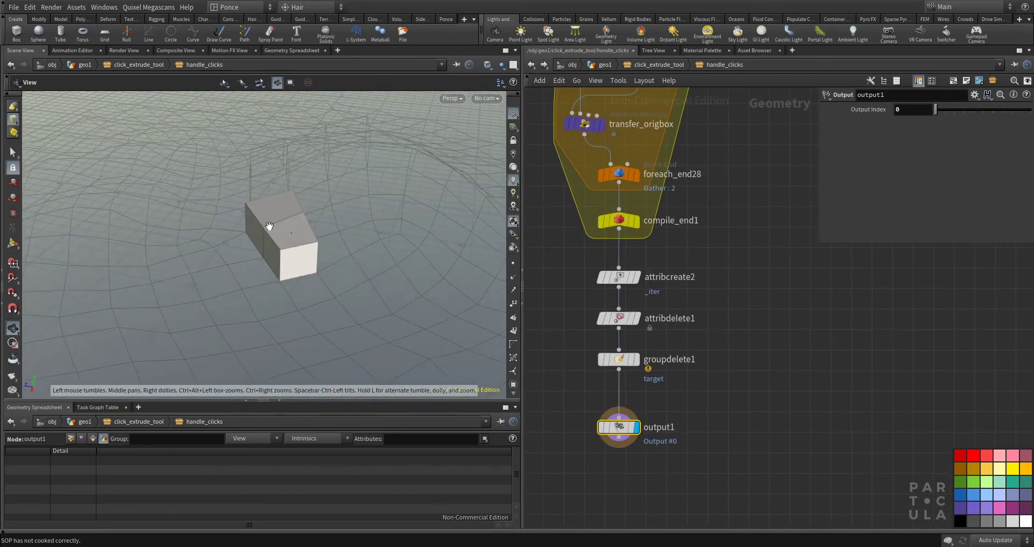
{"action": "key", "text": "u"}
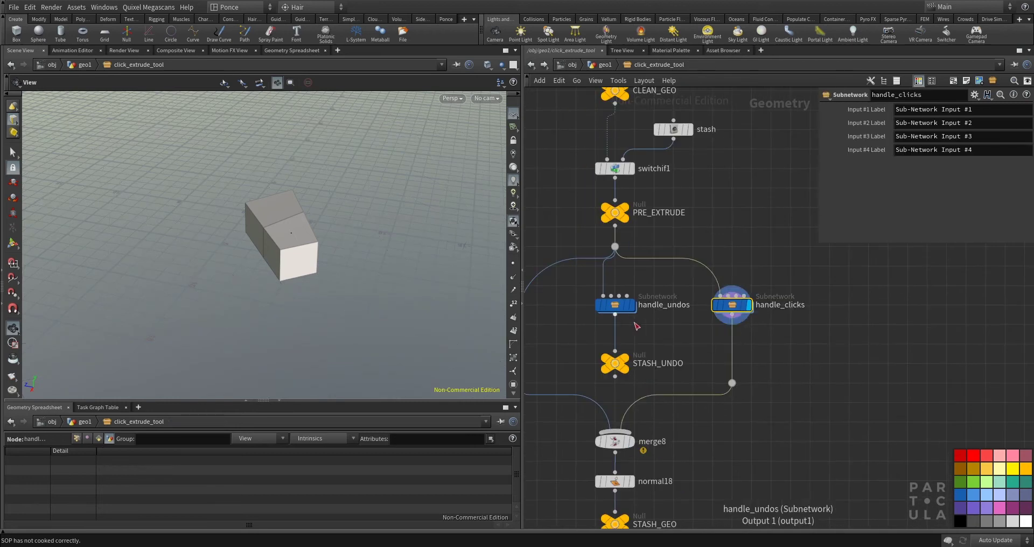
Inside handle_clicks, connect blast4 to compile_begin1 in place of blast1, and delete blast1.
{"action": "double_click", "coordinate": [731, 305]}
{"action": "middle_click_drag", "start_coordinate": [751, 248], "coordinate": [739, 431]}
{"action": "scroll", "coordinate": [588, 263], "scroll_direction": "up", "scroll_amount": 4}
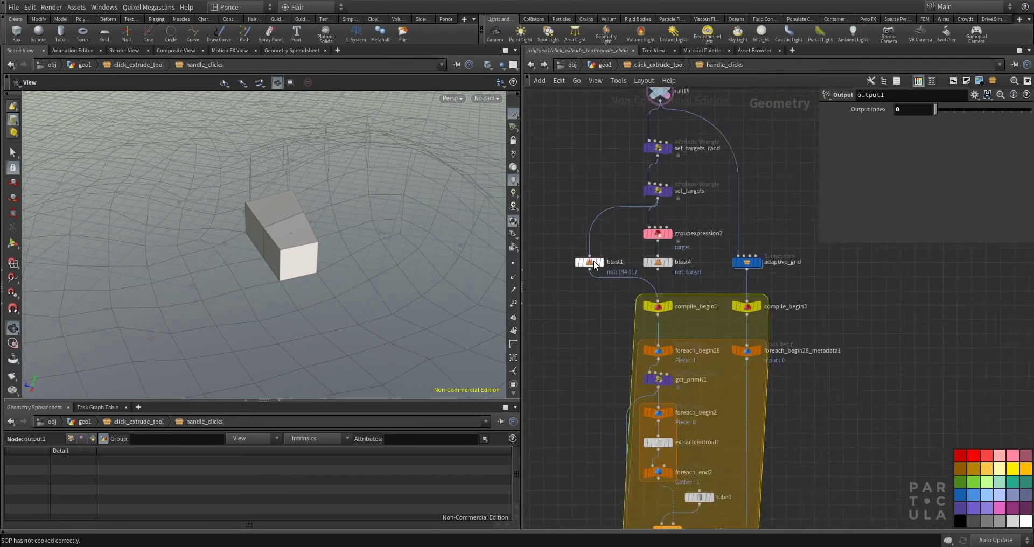
{"action": "left_click", "coordinate": [686, 273]}
{"action": "left_click", "coordinate": [686, 319]}
{"action": "left_click_drag", "start_coordinate": [641, 305], "coordinate": [615, 264]}
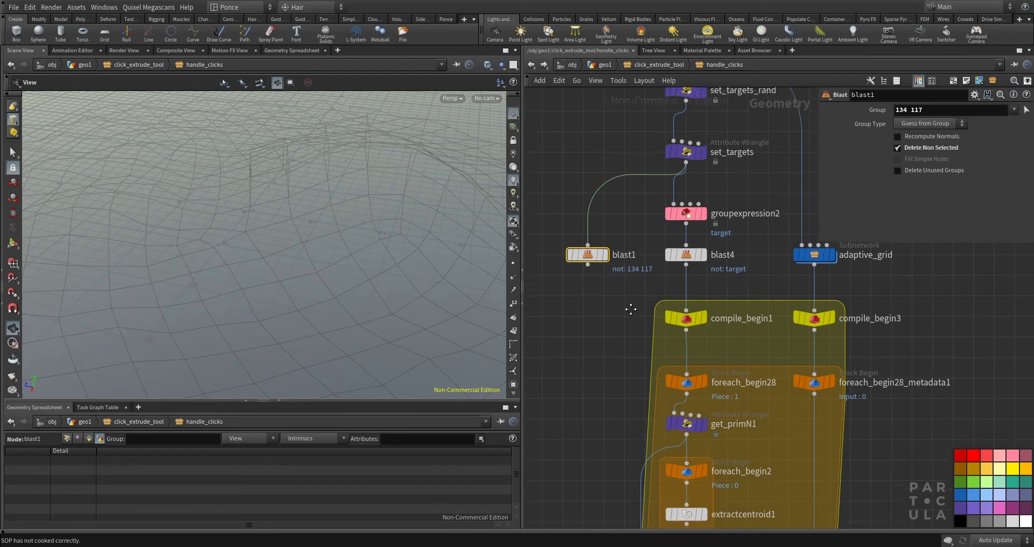
{"action": "key", "text": "Delete"}
{"action": "scroll", "coordinate": [623, 285], "scroll_direction": "down", "scroll_amount": 2}
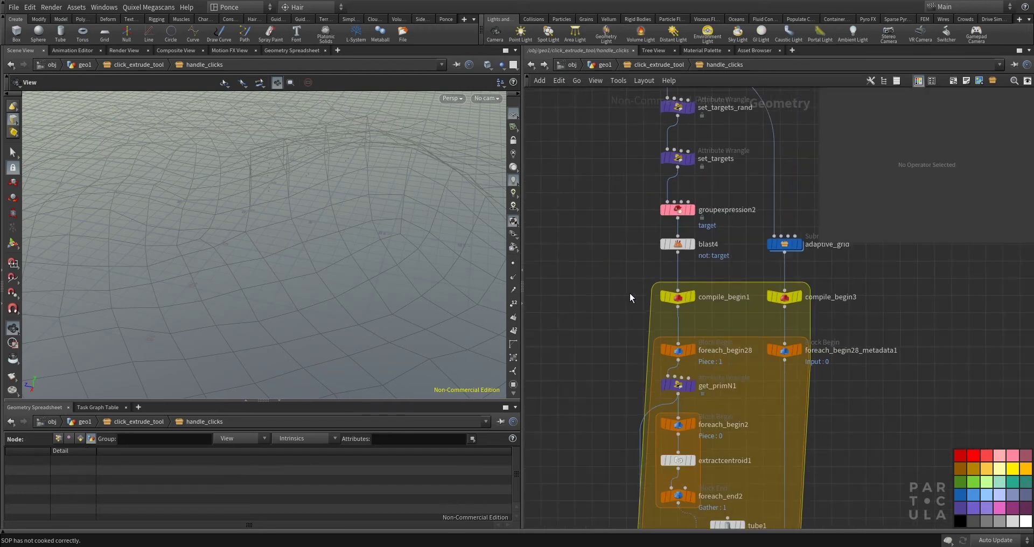
Back in click_extrude_tool, display merge8 and STASH_GEO to examine the boxes merged with the terrain.
{"action": "key", "text": "u"}
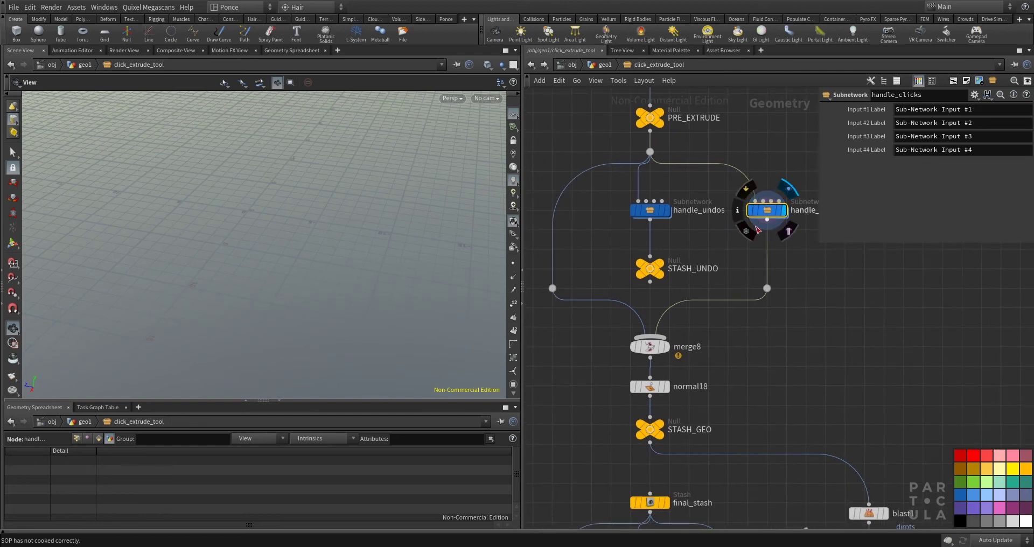
{"action": "left_click", "coordinate": [666, 347]}
{"action": "left_click_drag", "start_coordinate": [325, 292], "coordinate": [275, 222]}
{"action": "middle_click_drag", "start_coordinate": [737, 387], "coordinate": [721, 286]}
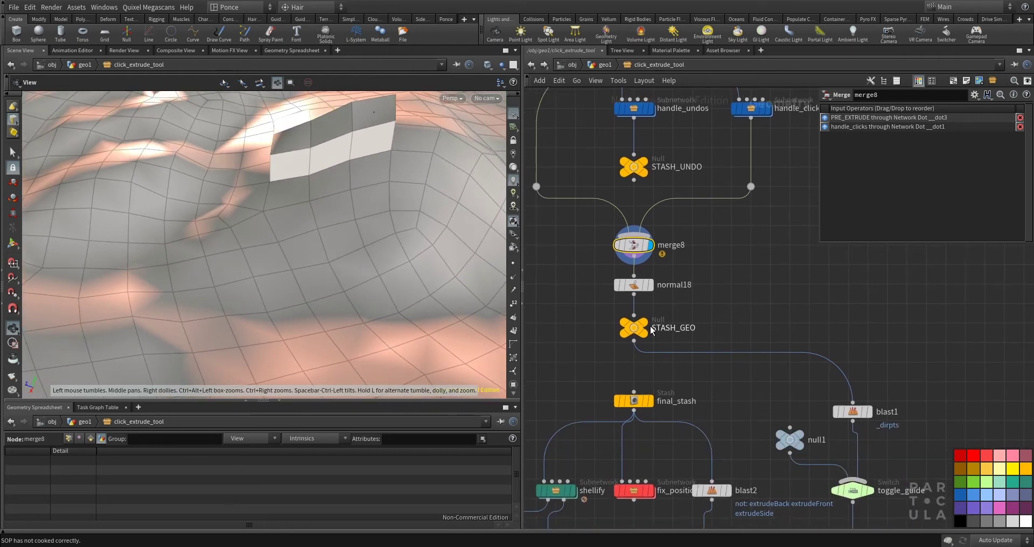
{"action": "left_click", "coordinate": [634, 328]}
{"action": "scroll", "coordinate": [758, 313], "scroll_direction": "down", "scroll_amount": 4}
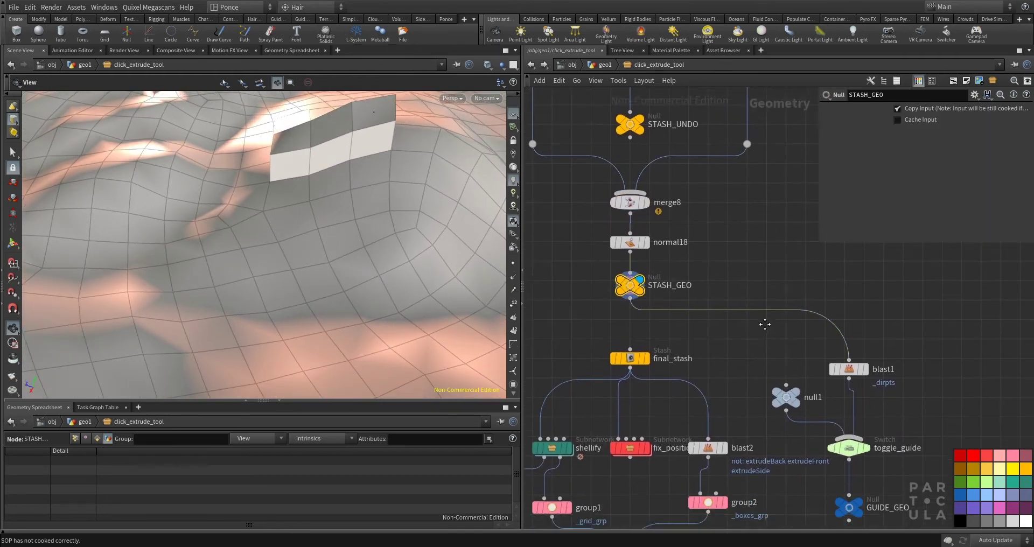
{"action": "scroll", "coordinate": [680, 295], "scroll_direction": "up", "scroll_amount": 2}
{"action": "scroll", "coordinate": [726, 338], "scroll_direction": "down", "scroll_amount": 4}
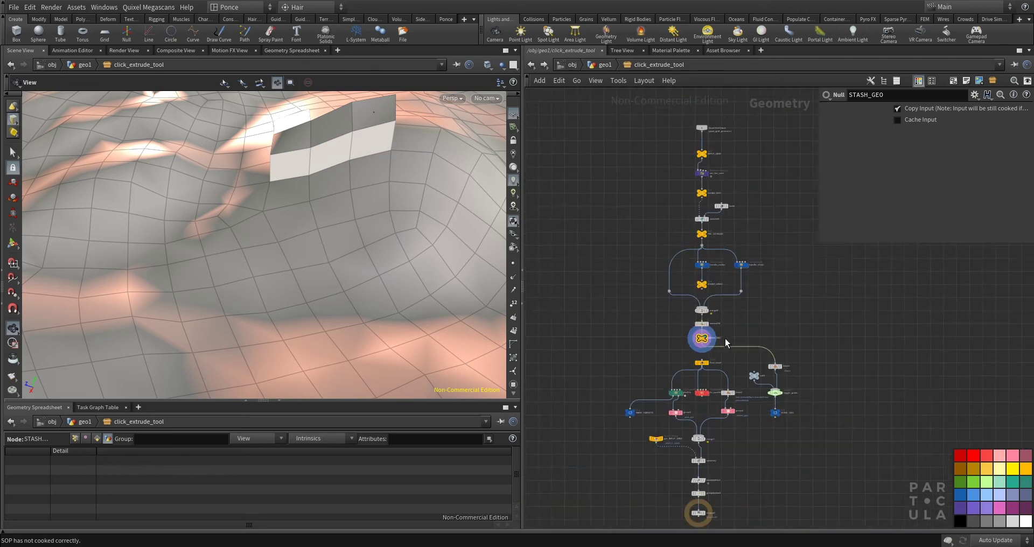
{"action": "scroll", "coordinate": [709, 364], "scroll_direction": "up", "scroll_amount": 5}
{"action": "scroll", "coordinate": [684, 365], "scroll_direction": "up", "scroll_amount": 2}
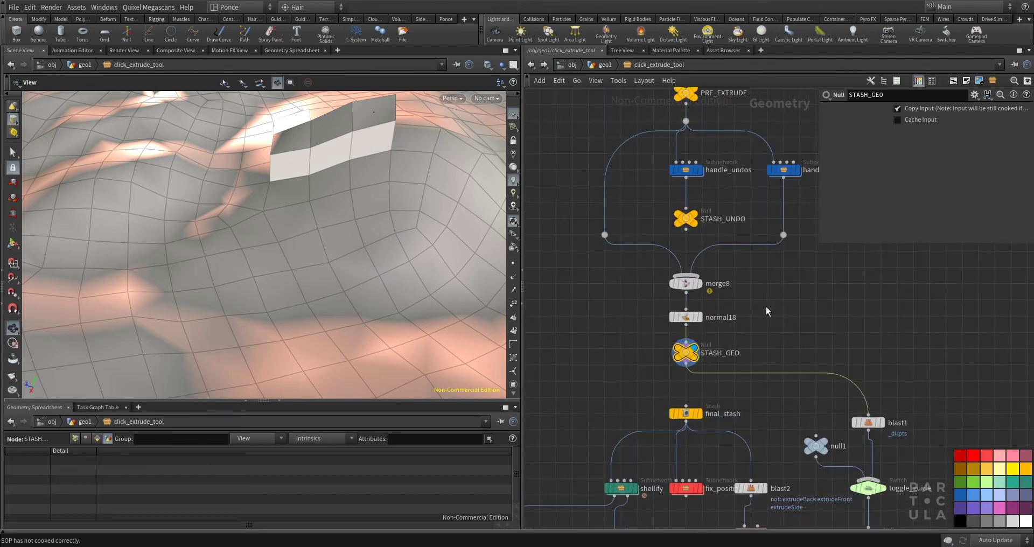
Show the stash node's parameters and trace its path through PRE_EXTRUDE and STASH_GEO to the lower branches.
{"action": "scroll", "coordinate": [766, 306], "scroll_direction": "up", "scroll_amount": 5}
{"action": "left_click", "coordinate": [682, 235]}
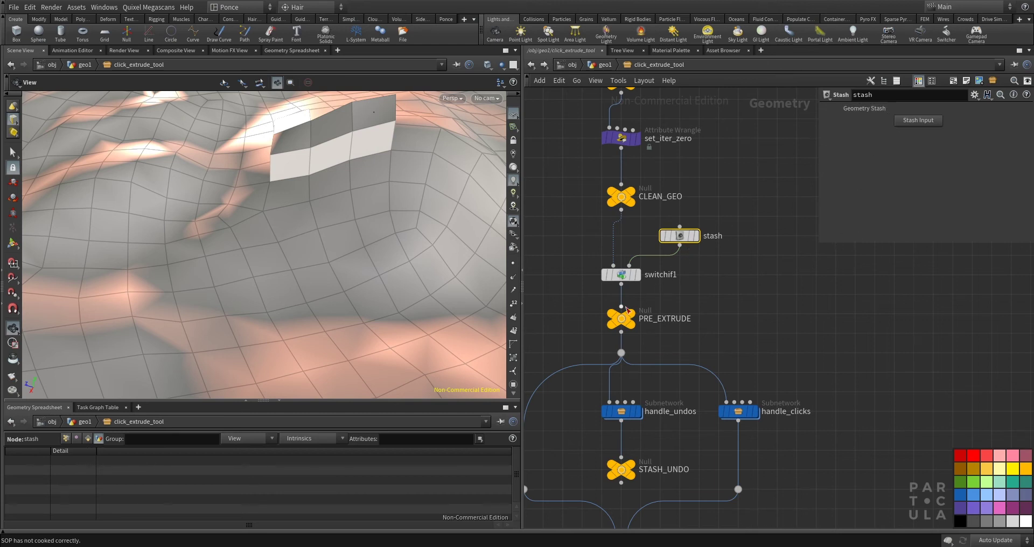
{"action": "scroll", "coordinate": [683, 342], "scroll_direction": "down", "scroll_amount": 3}
{"action": "scroll", "coordinate": [729, 250], "scroll_direction": "up", "scroll_amount": 2}
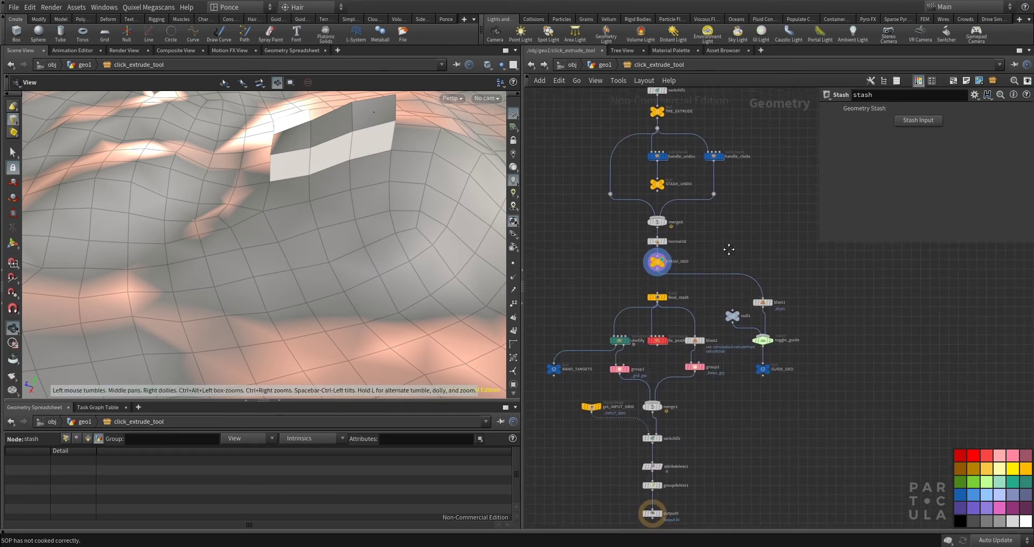
{"action": "scroll", "coordinate": [687, 399], "scroll_direction": "up", "scroll_amount": 2}
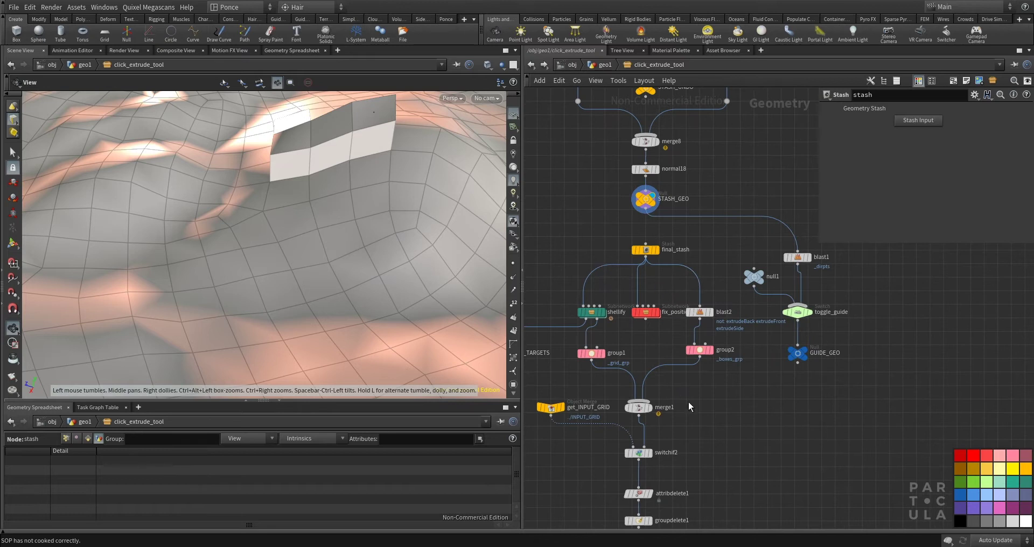
Step the display through blast2, merge1 and output0 to examine the tool's final extruded geometry.
{"action": "scroll", "coordinate": [733, 206], "scroll_direction": "down", "scroll_amount": 2}
{"action": "left_click_drag", "start_coordinate": [736, 192], "coordinate": [535, 465]}
{"action": "scroll", "coordinate": [738, 203], "scroll_direction": "up", "scroll_amount": 1}
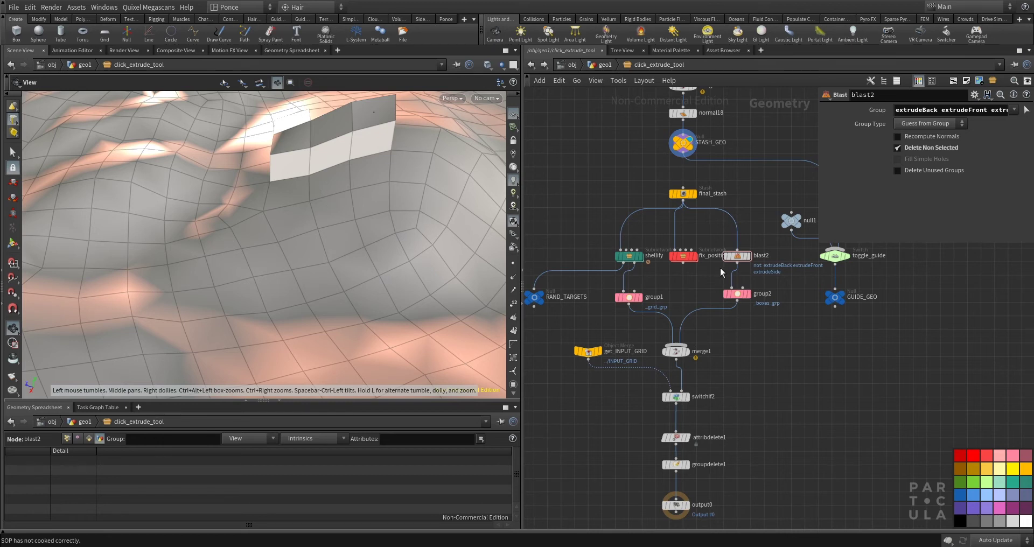
{"action": "left_click", "coordinate": [748, 256]}
{"action": "left_click_drag", "start_coordinate": [269, 154], "coordinate": [371, 189]}
{"action": "left_click", "coordinate": [693, 347]}
{"action": "middle_click_drag", "start_coordinate": [694, 348], "coordinate": [698, 254]}
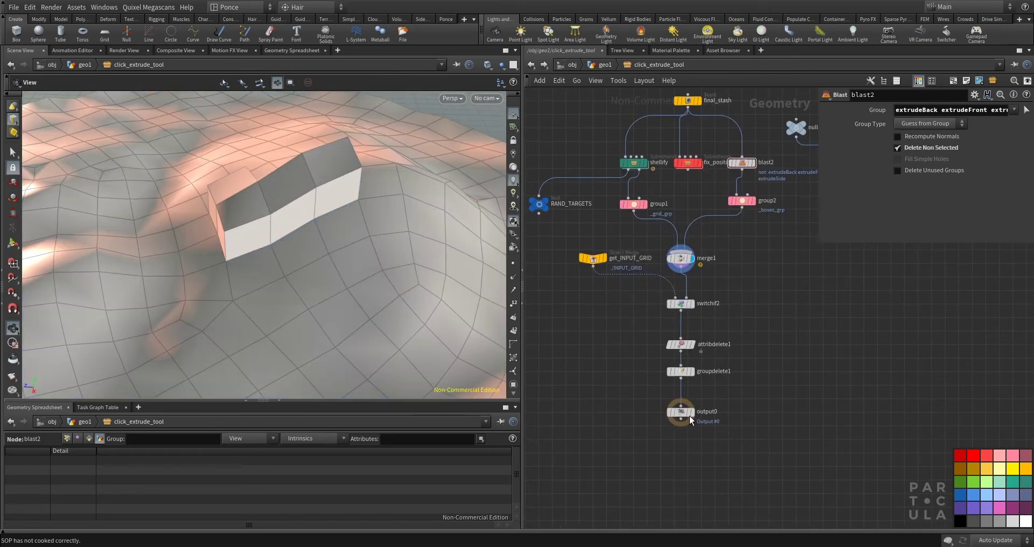
{"action": "left_click", "coordinate": [682, 412]}
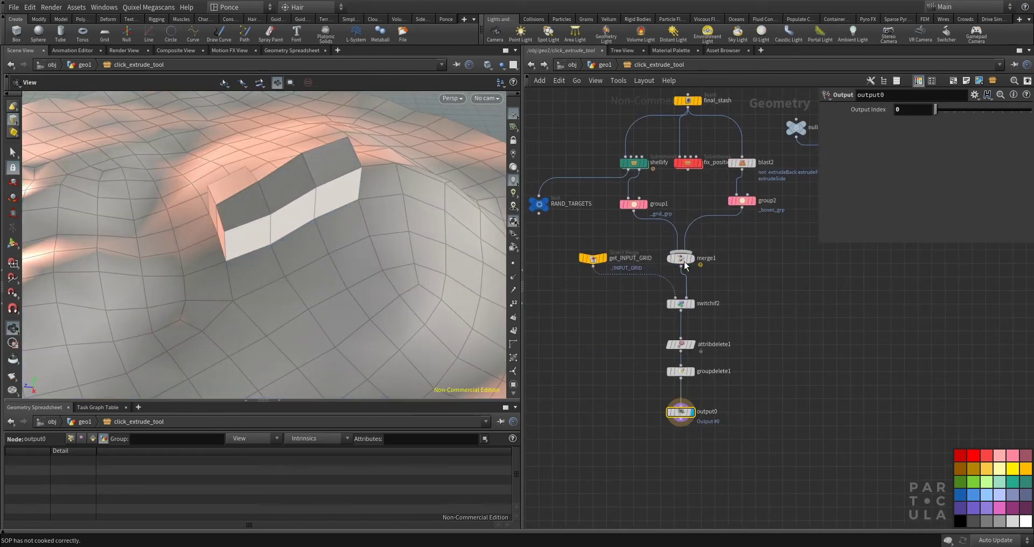
Select final_stash to examine the branches it feeds, and go back up to the geo1 network to view the extruded boxes.
{"action": "left_click_drag", "start_coordinate": [453, 214], "coordinate": [286, 229]}
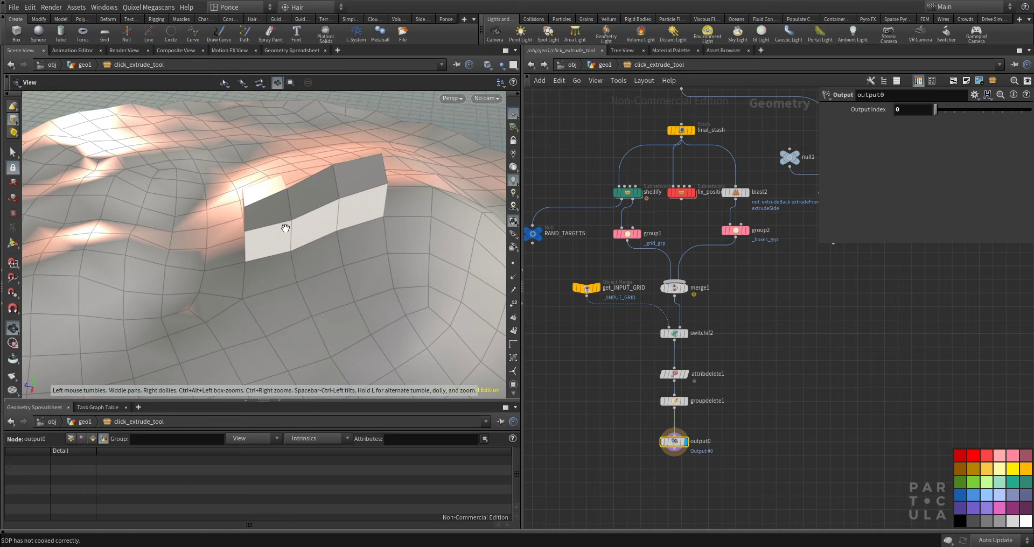
{"action": "middle_click_drag", "start_coordinate": [633, 147], "coordinate": [621, 203]}
{"action": "left_click_drag", "start_coordinate": [649, 169], "coordinate": [692, 193]}
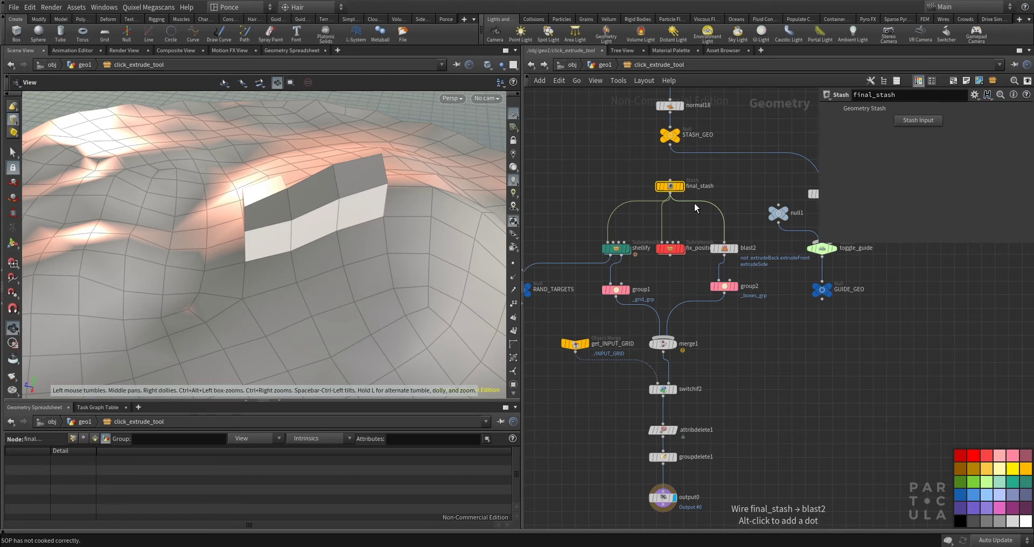
{"action": "key", "text": "u"}
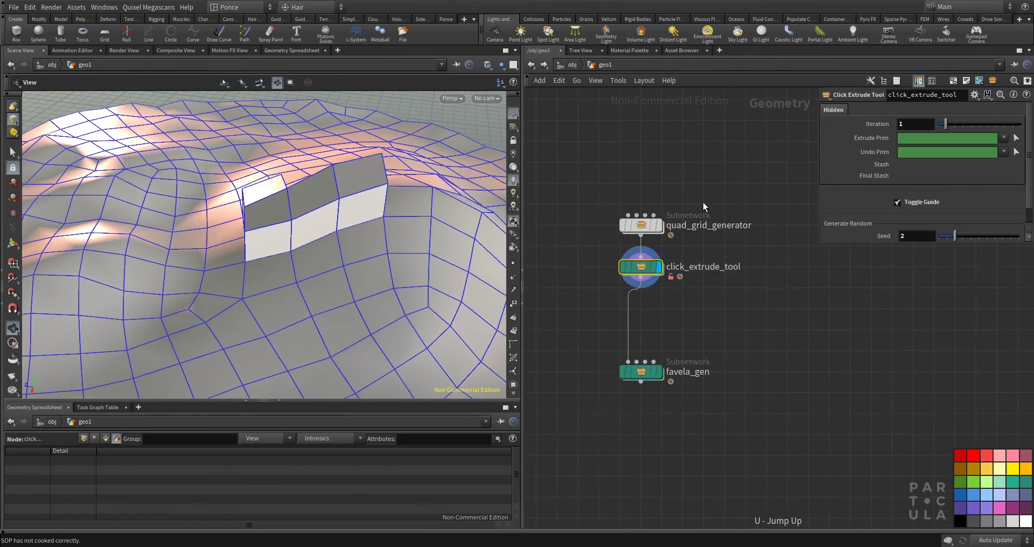
{"action": "left_click_drag", "start_coordinate": [363, 247], "coordinate": [344, 212]}
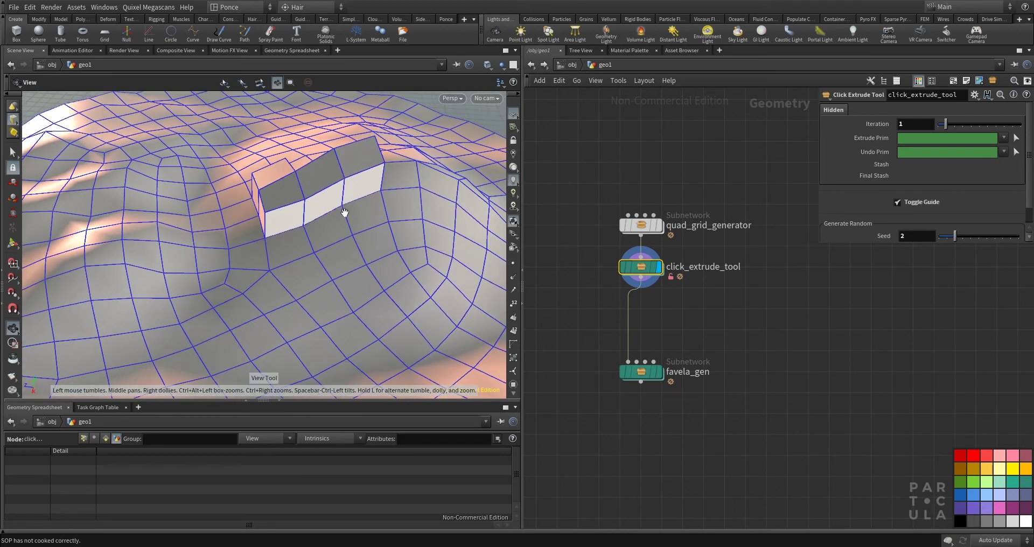
Open the click_extrude_tool's type properties at its viewer state script, and resize and place the window so the viewport stays visible.
{"action": "right_click", "coordinate": [640, 268]}
{"action": "left_click", "coordinate": [687, 492]}
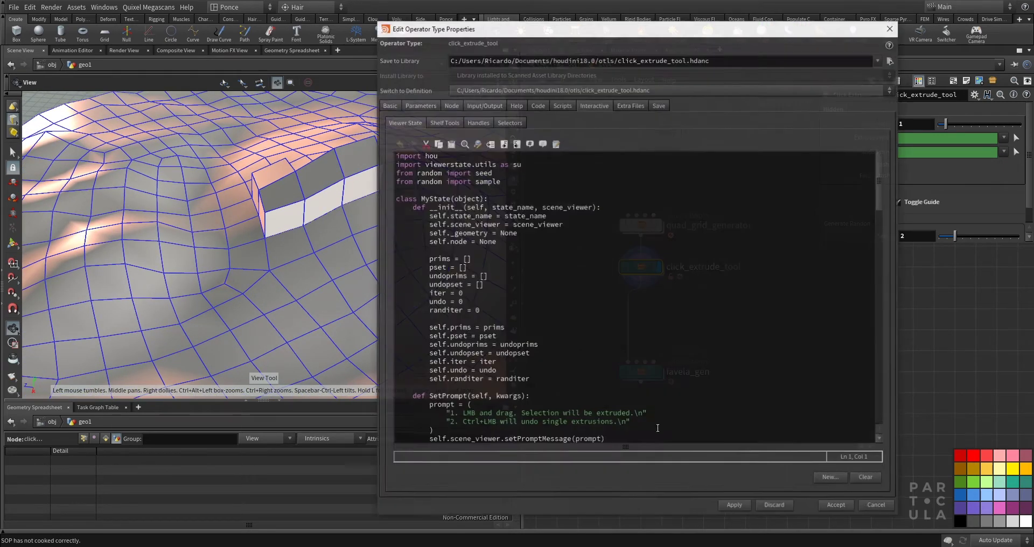
{"action": "left_click_drag", "start_coordinate": [575, 34], "coordinate": [564, 17]}
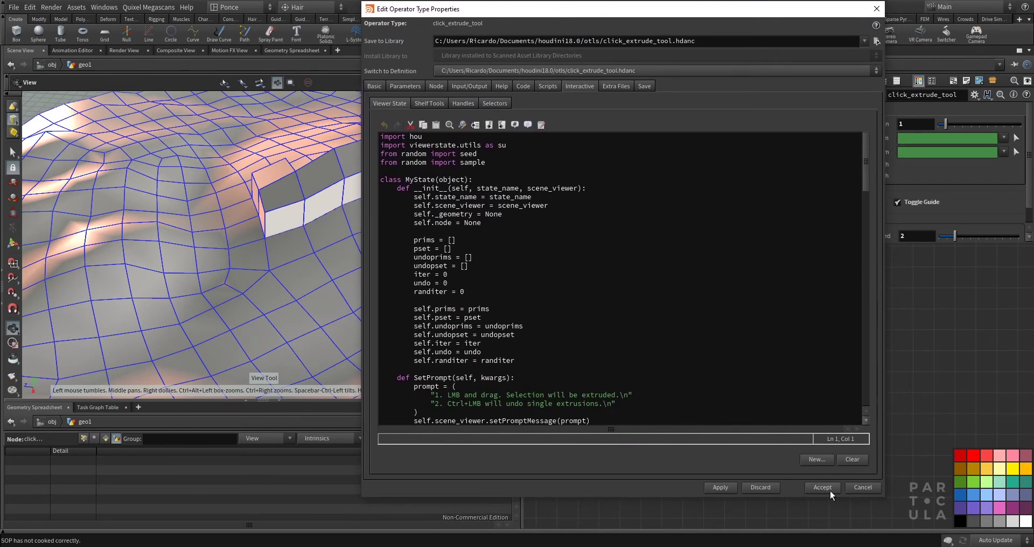
{"action": "left_click_drag", "start_coordinate": [770, 499], "coordinate": [751, 531]}
{"action": "mouse_move", "coordinate": [363, 212]}
{"action": "left_mouse_down"}
{"action": "mouse_move", "coordinate": [426, 212]}
{"action": "mouse_move", "coordinate": [379, 211]}
{"action": "left_mouse_up"}
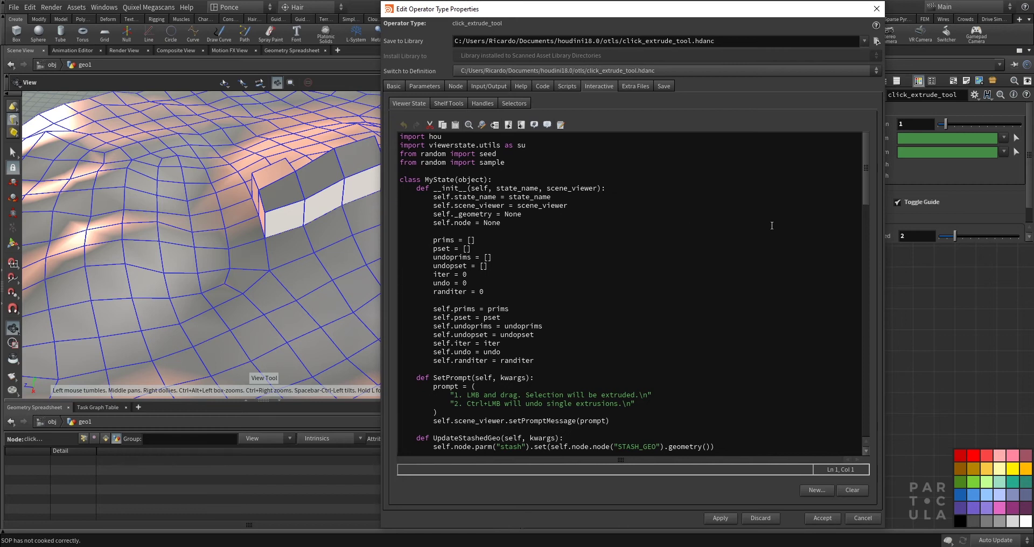
{"action": "left_click", "coordinate": [460, 189]}
{"action": "left_click_drag", "start_coordinate": [885, 188], "coordinate": [821, 186]}
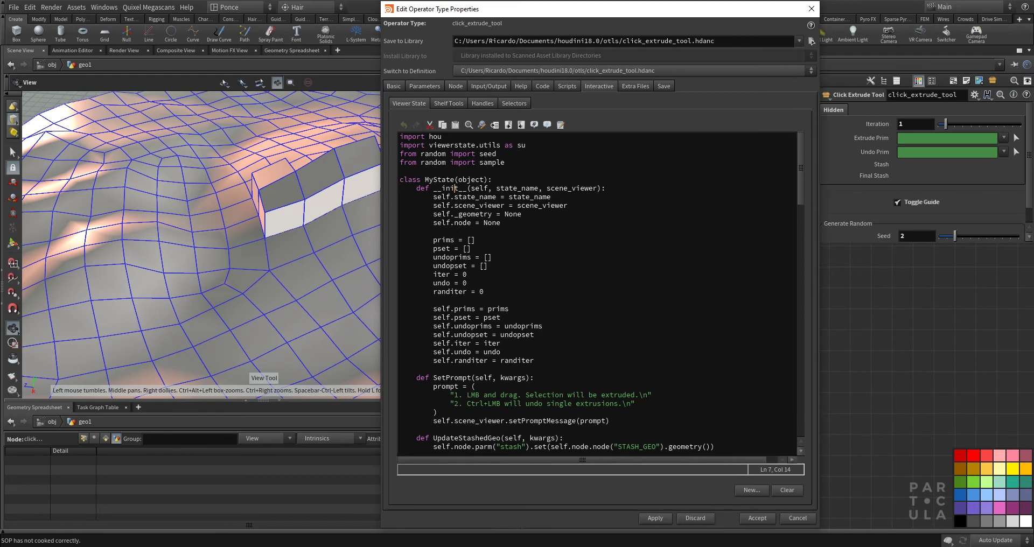
{"action": "left_click_drag", "start_coordinate": [485, 2], "coordinate": [484, 1]}
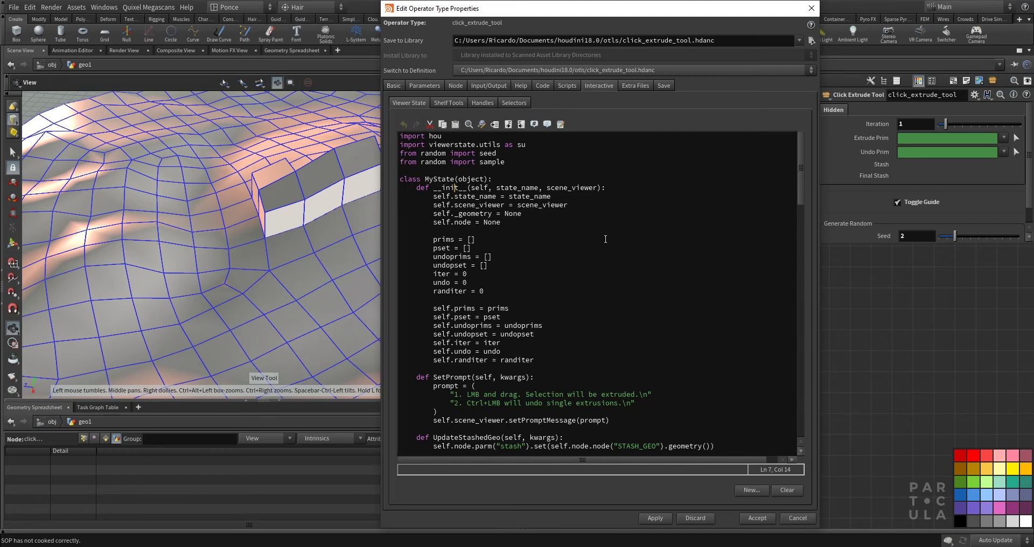
{"action": "mouse_move", "coordinate": [803, 141]}
{"action": "left_mouse_down"}
{"action": "mouse_move", "coordinate": [798, 189]}
{"action": "mouse_move", "coordinate": [801, 140]}
{"action": "left_mouse_up"}
{"action": "left_click_drag", "start_coordinate": [497, 15], "coordinate": [543, 15]}
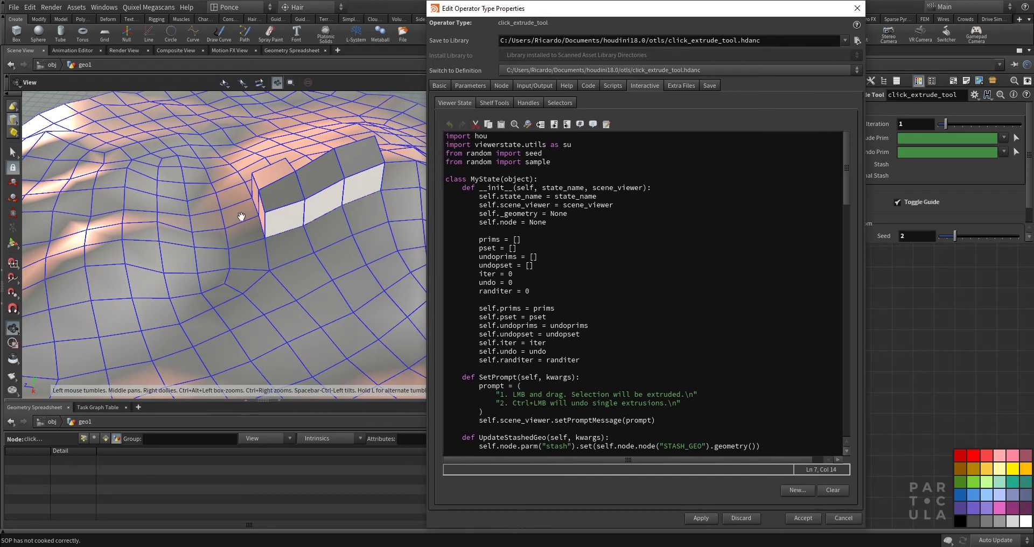
Activate the Click Extrude Tool state in the viewport and reset its extrusions.
{"action": "key", "text": "Return"}
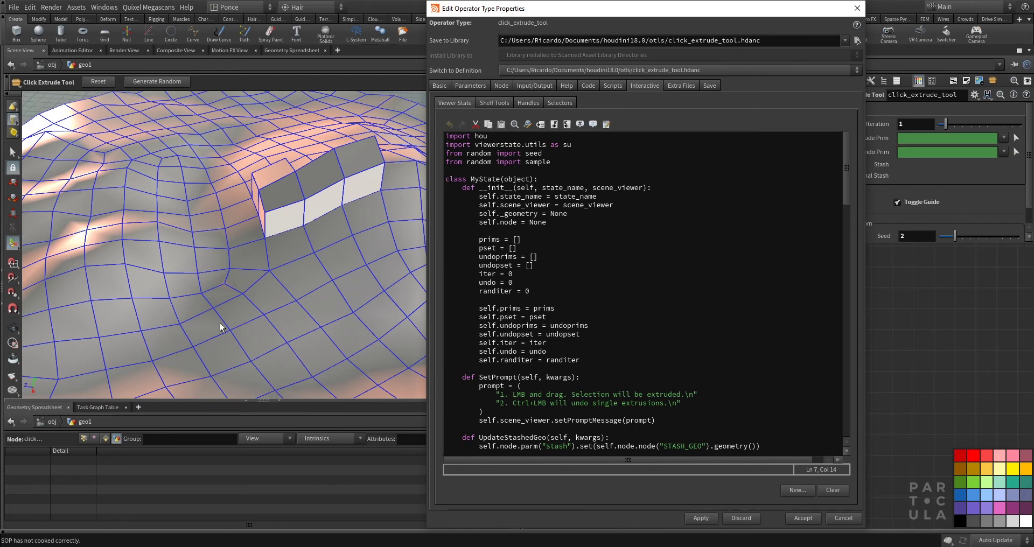
{"action": "scroll", "coordinate": [590, 323], "scroll_direction": "down", "scroll_amount": 3}
{"action": "scroll", "coordinate": [590, 323], "scroll_direction": "down", "scroll_amount": 8}
{"action": "scroll", "coordinate": [592, 312], "scroll_direction": "up", "scroll_amount": 11}
{"action": "left_click", "coordinate": [107, 86]}
{"action": "scroll", "coordinate": [264, 218], "scroll_direction": "down", "scroll_amount": 2}
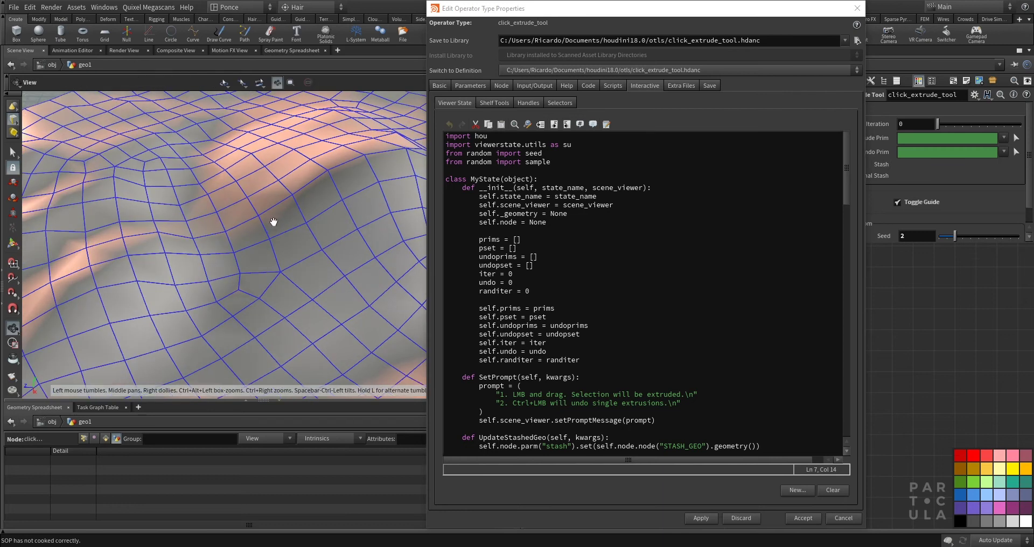
Highlight the __init__ method in the viewer state script to examine the variables it initializes.
{"action": "scroll", "coordinate": [593, 330], "scroll_direction": "down", "scroll_amount": 3}
{"action": "scroll", "coordinate": [593, 331], "scroll_direction": "up", "scroll_amount": 2}
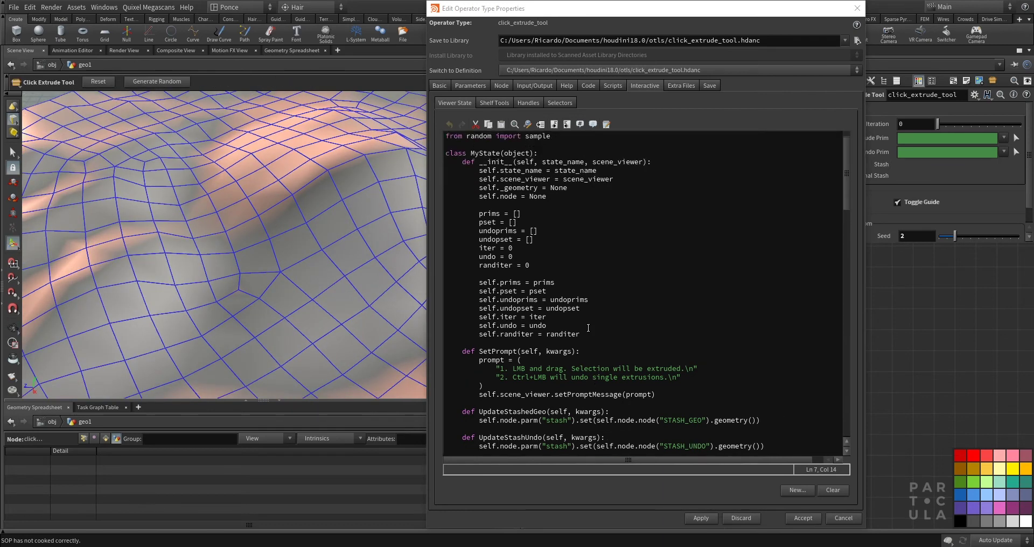
{"action": "left_click_drag", "start_coordinate": [587, 334], "coordinate": [452, 162]}
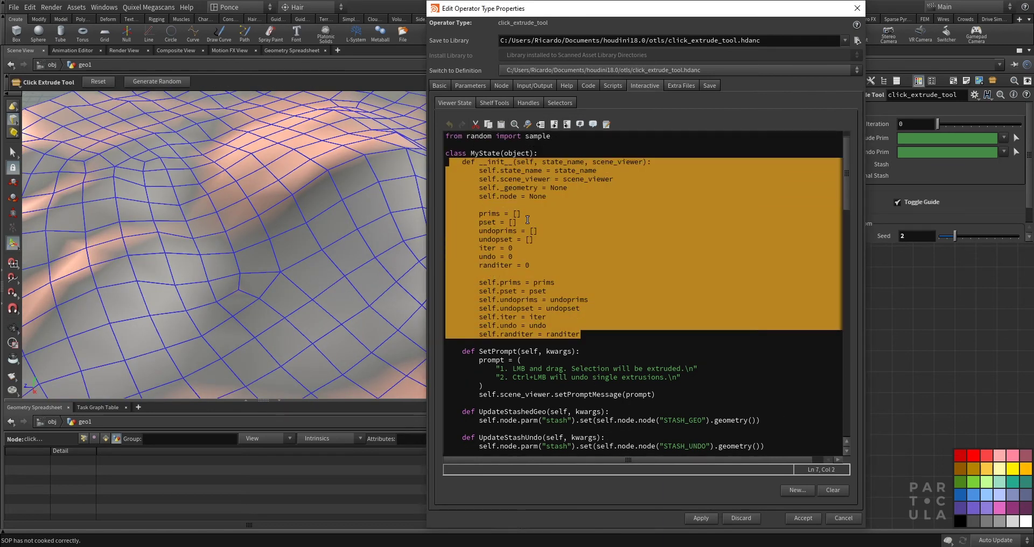
{"action": "left_click", "coordinate": [526, 248]}
Re-enter the tool state to show its viewport prompt, and highlight the SetPrompt method that defines it.
{"action": "scroll", "coordinate": [561, 304], "scroll_direction": "down", "scroll_amount": 3}
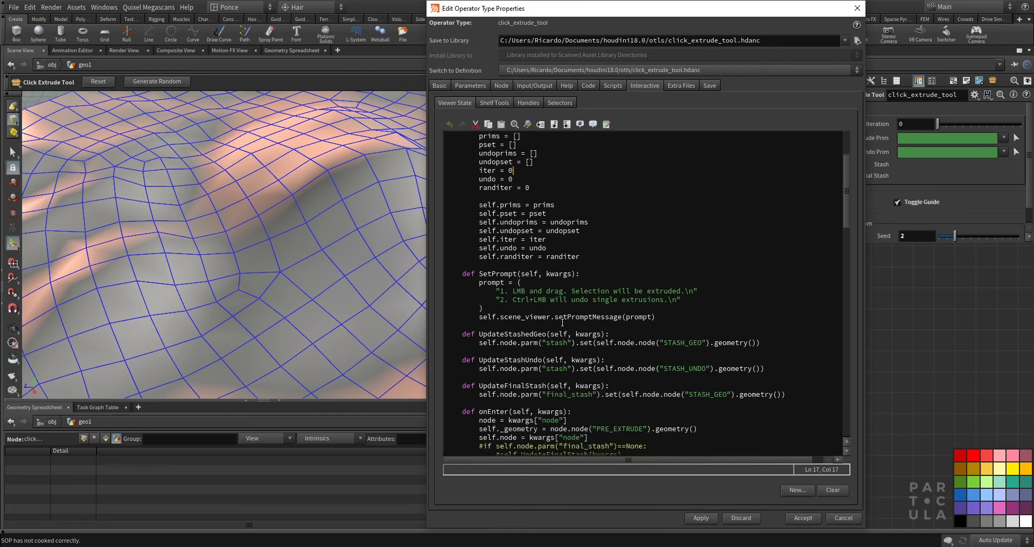
{"action": "scroll", "coordinate": [561, 322], "scroll_direction": "down", "scroll_amount": 1}
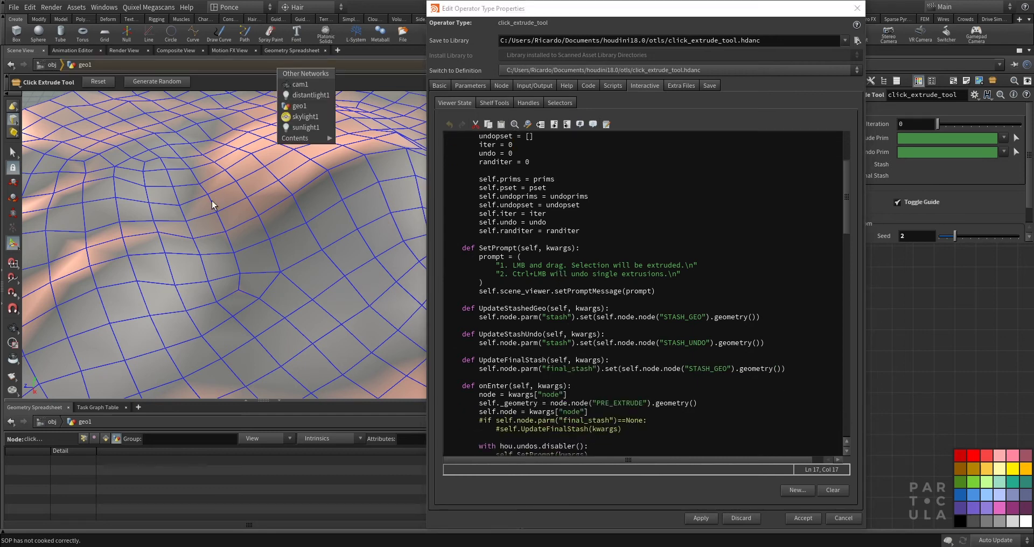
{"action": "key", "text": "Escape"}
{"action": "key", "text": "Return"}
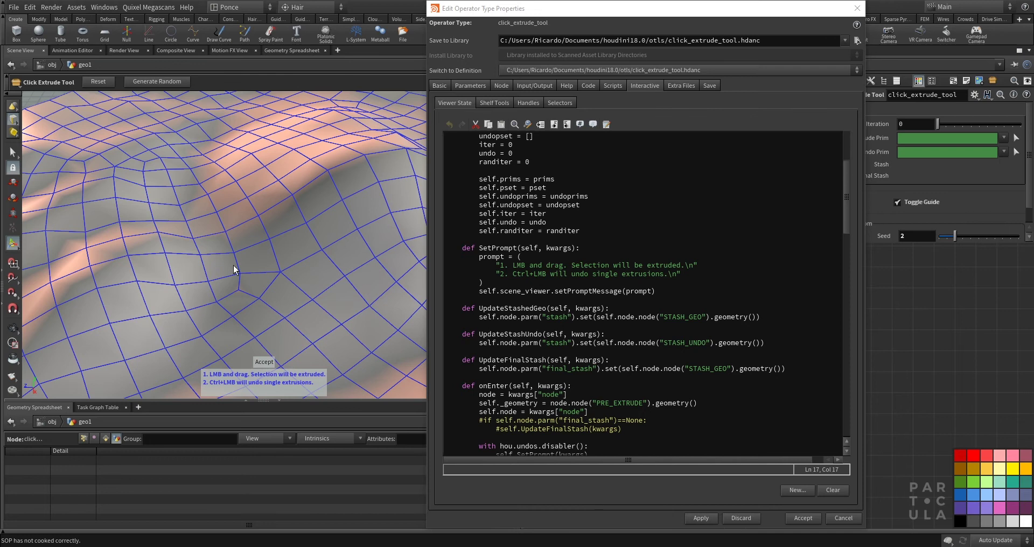
{"action": "left_click_drag", "start_coordinate": [463, 248], "coordinate": [655, 291]}
{"action": "left_click", "coordinate": [654, 289]}
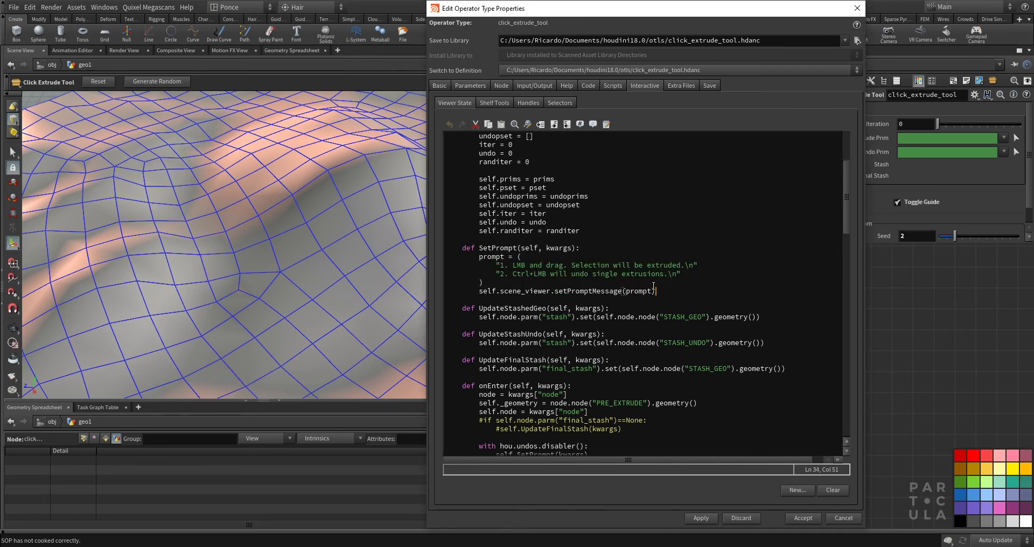
Examine the onEnter method, highlighting its header and its self.SetPrompt(kwargs) call.
{"action": "scroll", "coordinate": [654, 286], "scroll_direction": "down", "scroll_amount": 3}
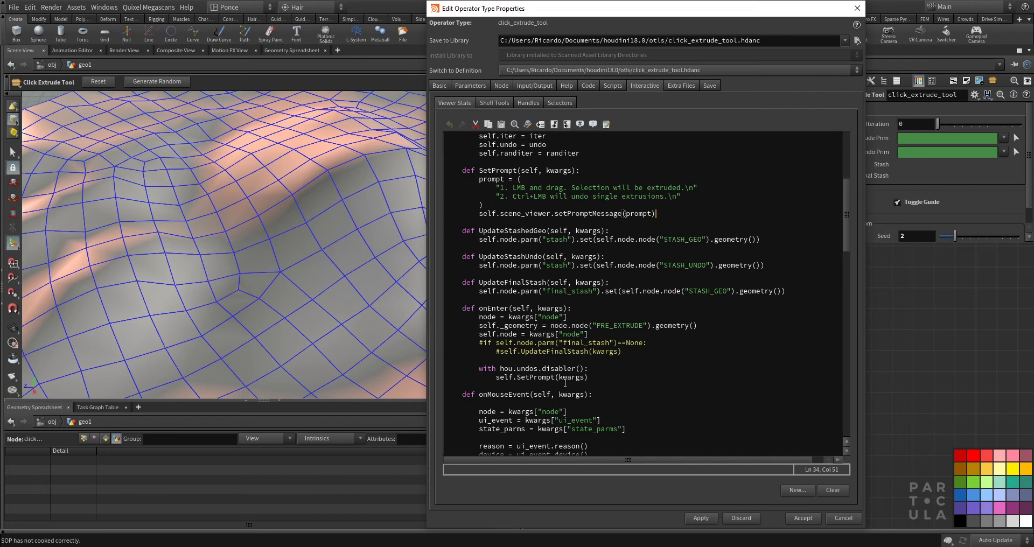
{"action": "left_click_drag", "start_coordinate": [462, 308], "coordinate": [574, 309]}
{"action": "left_click", "coordinate": [582, 361]}
{"action": "left_click", "coordinate": [592, 378]}
{"action": "key", "text": "ctrl+shift+Left"}
{"action": "key", "text": "ctrl+shift+Left"}
{"action": "key", "text": "ctrl+shift+Left"}
{"action": "key", "text": "ctrl+shift+Left"}
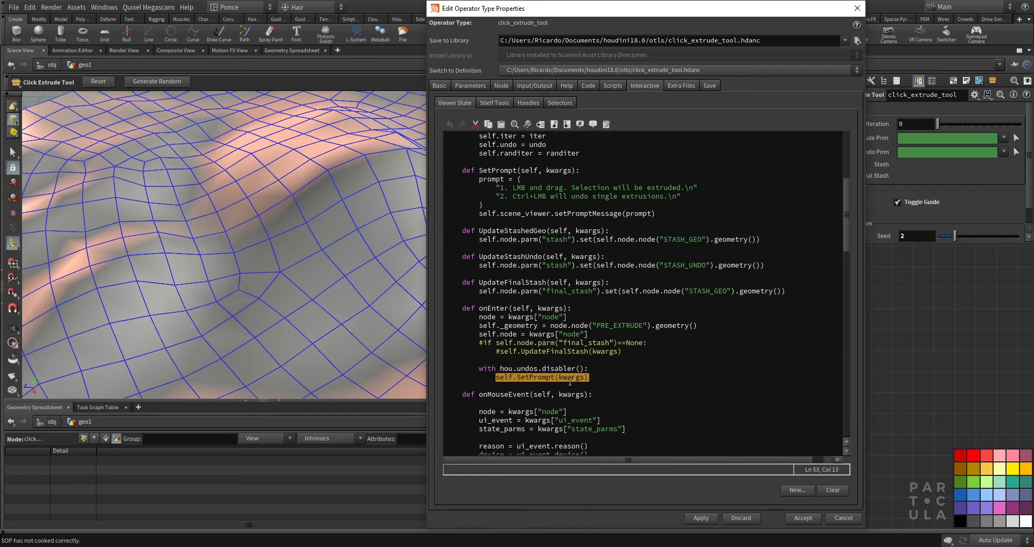
Highlight the UpdateStashedGeo, UpdateStashUndo and UpdateFinalStash methods to examine how they set the stash parameters.
{"action": "scroll", "coordinate": [570, 271], "scroll_direction": "up", "scroll_amount": 1}
{"action": "left_click_drag", "start_coordinate": [462, 258], "coordinate": [791, 321]}
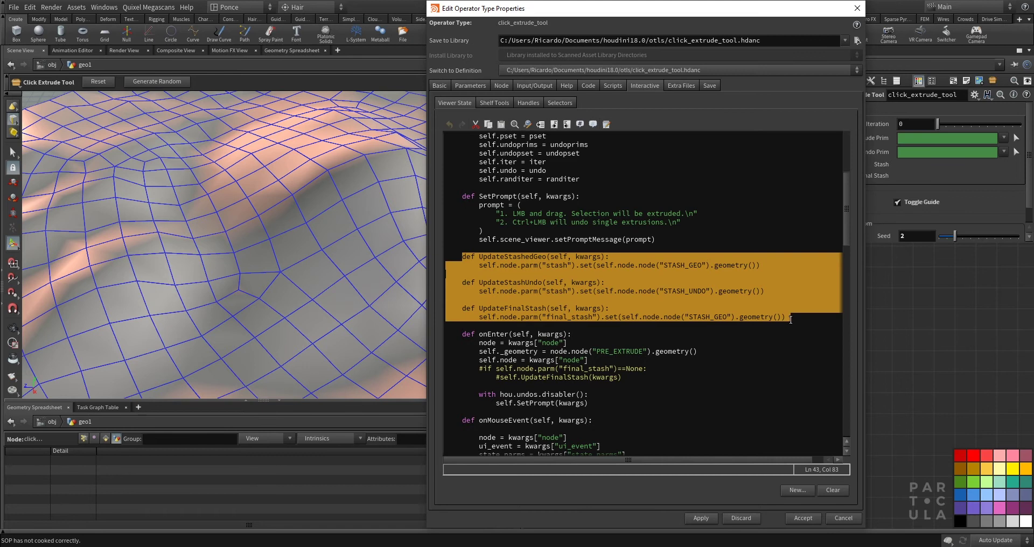
{"action": "left_click", "coordinate": [791, 320]}
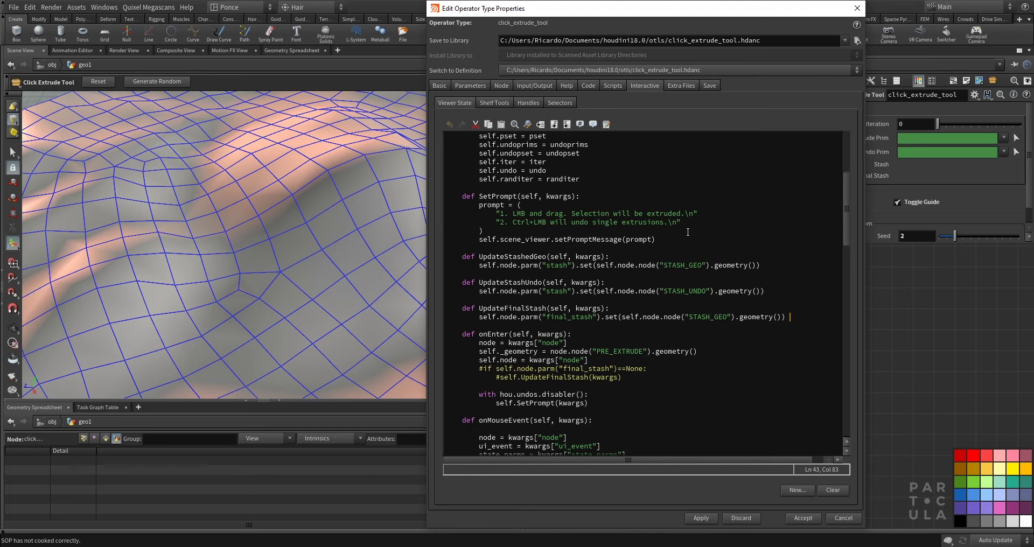
Show the asset's parameter definitions in a widened window and inspect the Stash and Final Stash data parameters.
{"action": "left_click_drag", "start_coordinate": [700, 14], "coordinate": [552, 23]}
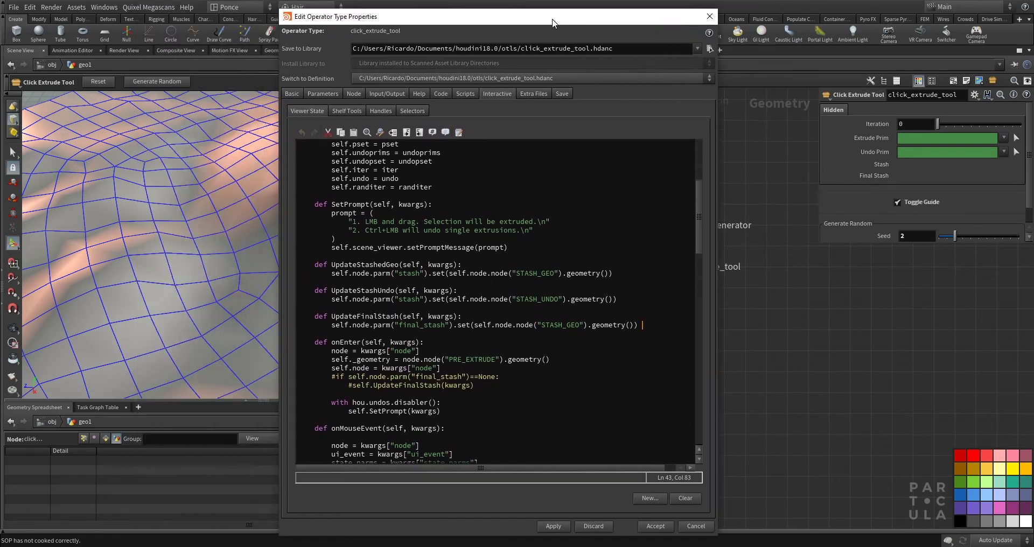
{"action": "left_click", "coordinate": [321, 94]}
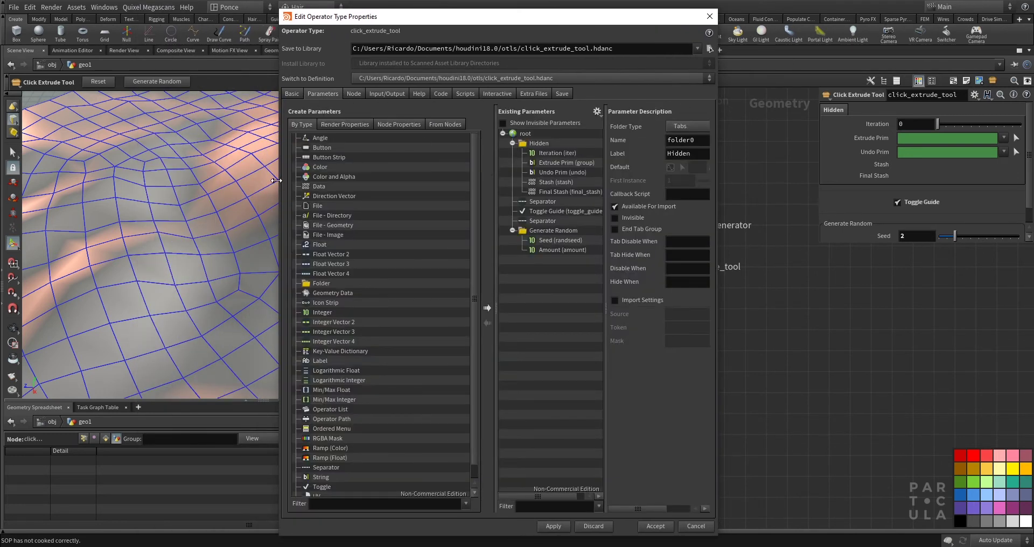
{"action": "left_click_drag", "start_coordinate": [281, 186], "coordinate": [178, 185]}
{"action": "left_click", "coordinate": [448, 153]}
{"action": "left_click", "coordinate": [442, 182]}
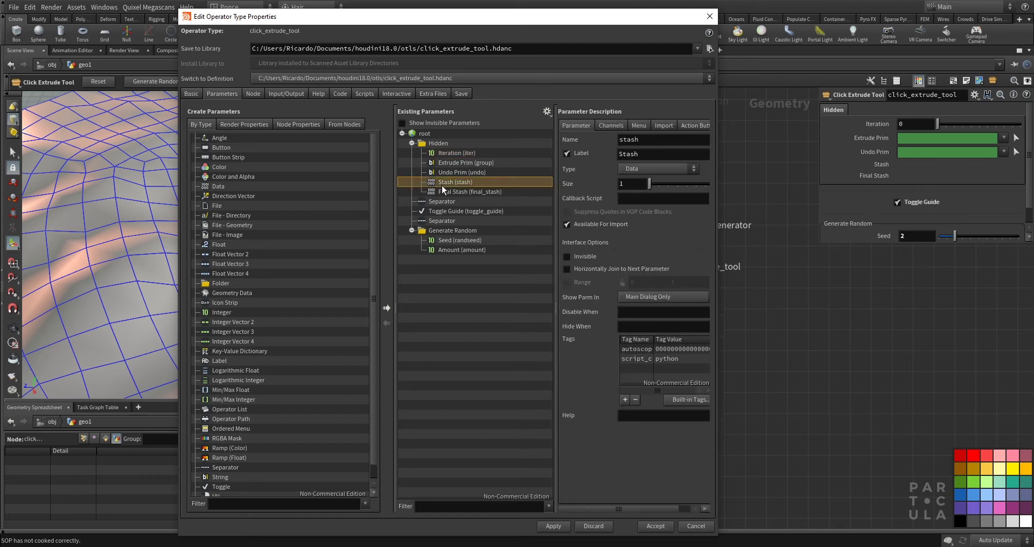
{"action": "left_click", "coordinate": [443, 192]}
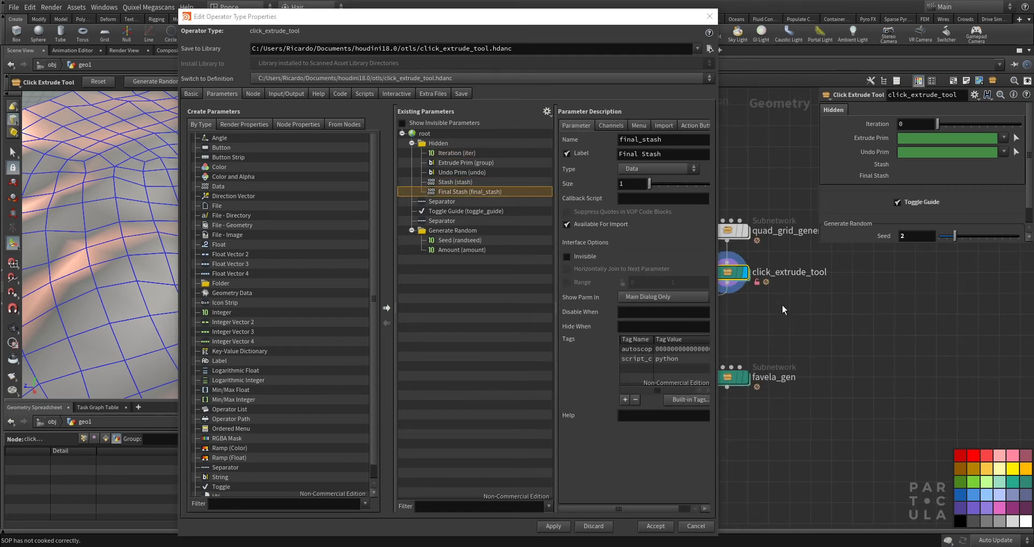
Go inside click_extrude_tool and select the stash node to examine how it feeds switchif1 alongside CLEAN_GEO.
{"action": "middle_click_drag", "start_coordinate": [791, 284], "coordinate": [816, 283]}
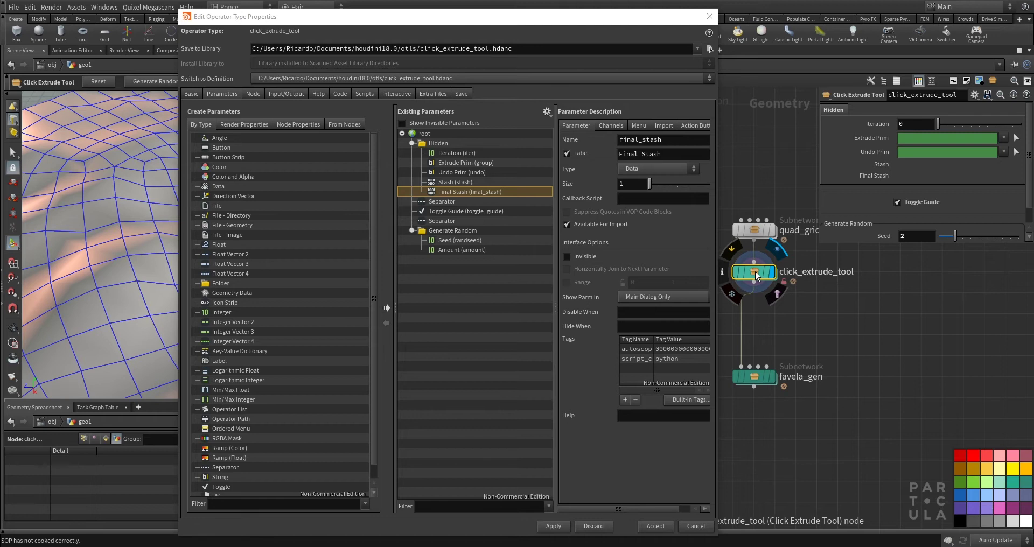
{"action": "double_click", "coordinate": [757, 277]}
{"action": "scroll", "coordinate": [837, 107], "scroll_direction": "up", "scroll_amount": 3}
{"action": "left_click_drag", "start_coordinate": [790, 370], "coordinate": [805, 370]}
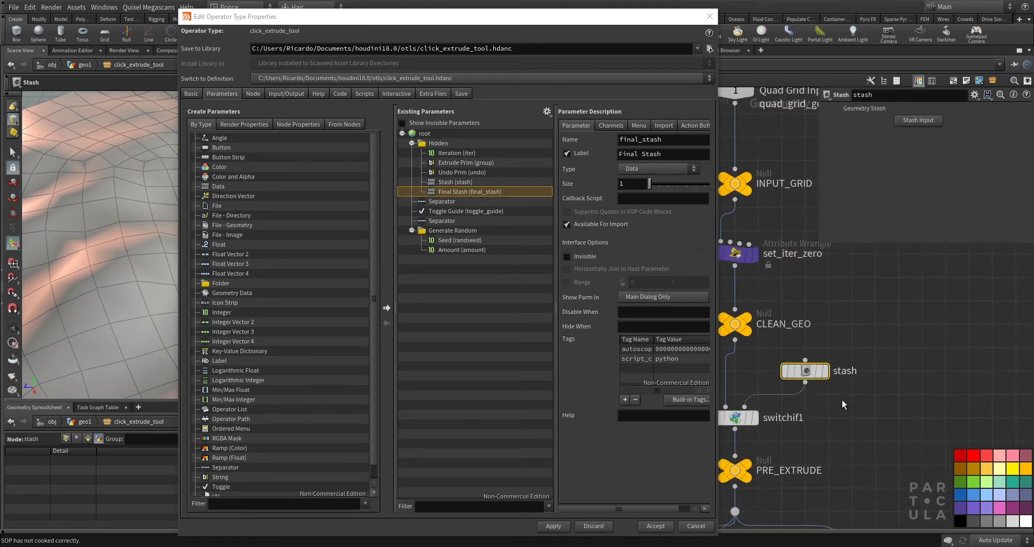
{"action": "middle_click_drag", "start_coordinate": [843, 396], "coordinate": [870, 353]}
{"action": "scroll", "coordinate": [870, 353], "scroll_direction": "up", "scroll_amount": 1}
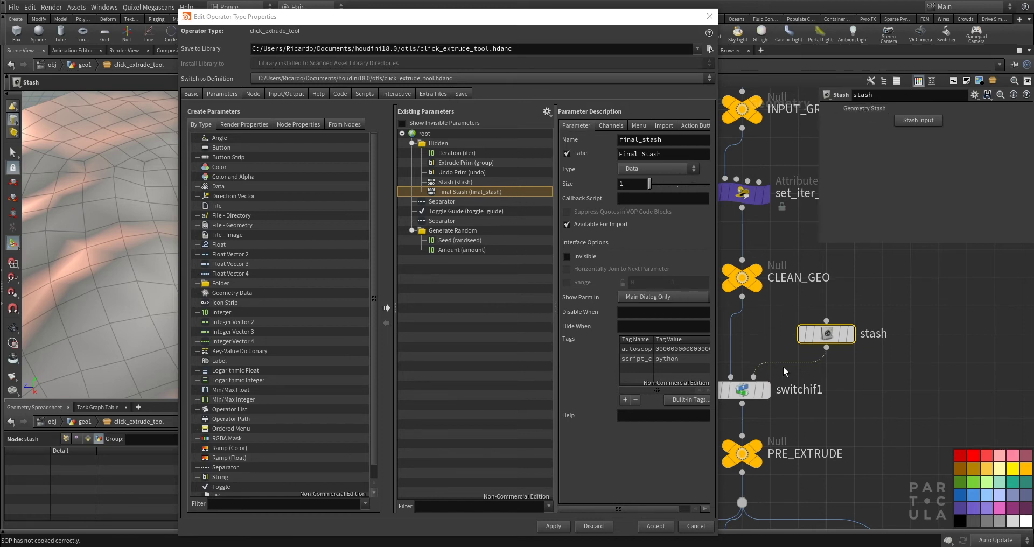
{"action": "middle_click_drag", "start_coordinate": [815, 392], "coordinate": [832, 381]}
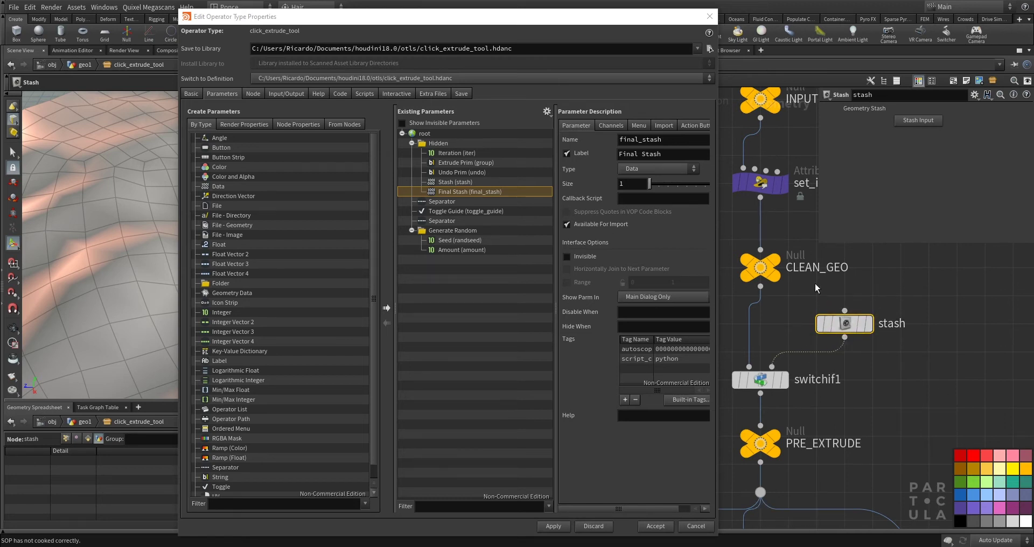
Return to the viewer state script and point out the UpdateStashedGeo method beside the stash and STASH_UNDO network.
{"action": "left_click", "coordinate": [396, 95]}
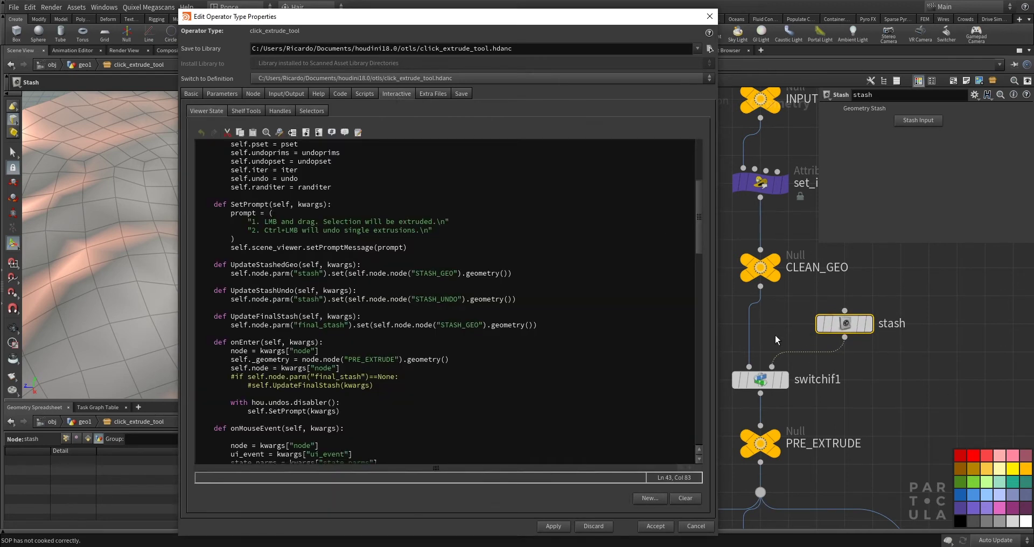
{"action": "scroll", "coordinate": [775, 335], "scroll_direction": "down", "scroll_amount": 4}
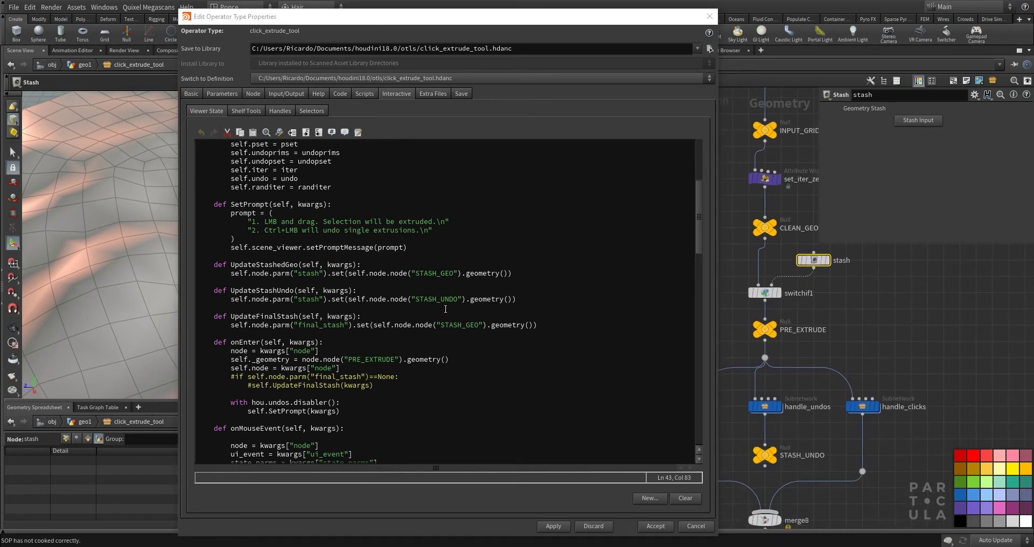
{"action": "left_click", "coordinate": [280, 273]}
{"action": "left_click", "coordinate": [311, 265]}
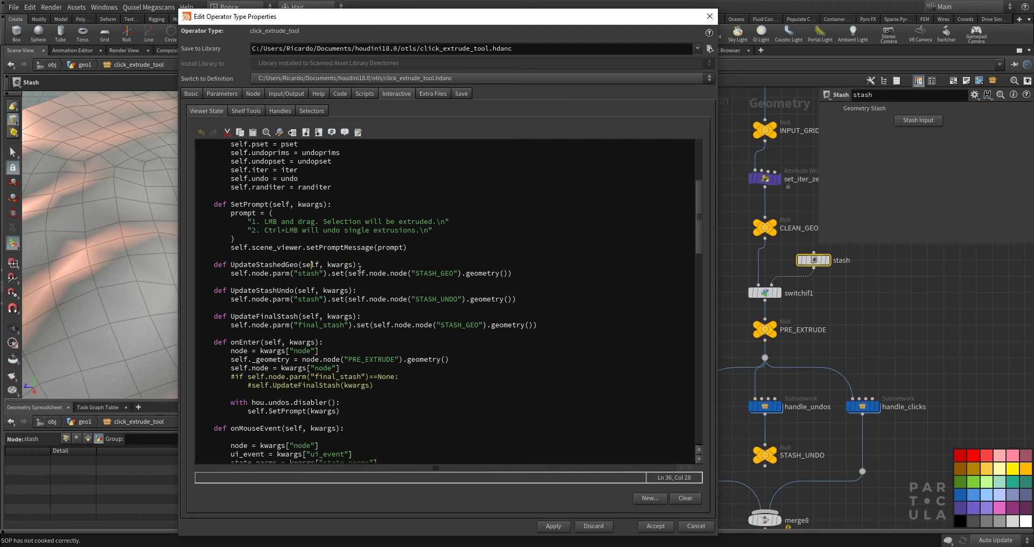
Go up to geo1 to see the tool's stash parameters, and move on in the script to the onEnter and onMouseEvent methods.
{"action": "key", "text": "u"}
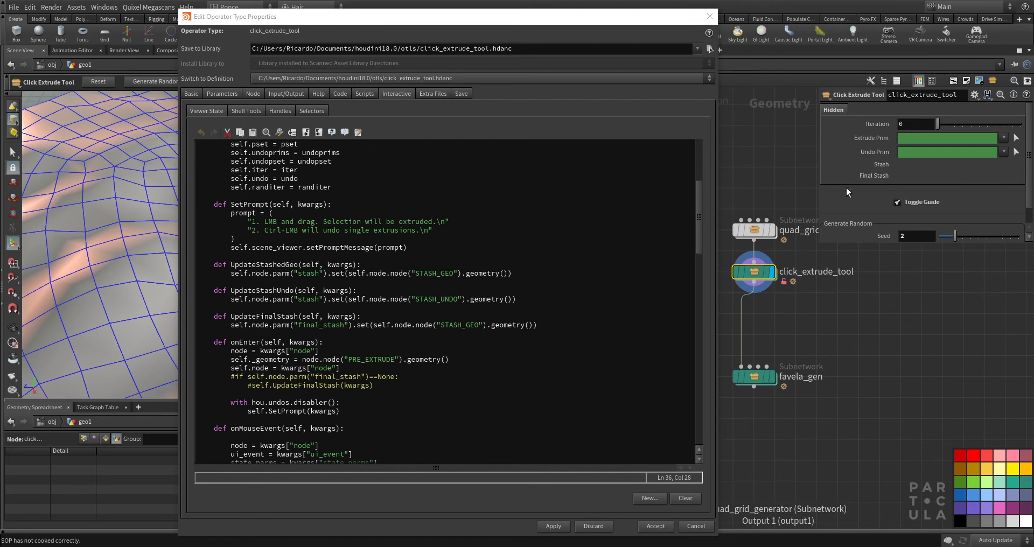
{"action": "scroll", "coordinate": [359, 320], "scroll_direction": "down", "scroll_amount": 1}
{"action": "scroll", "coordinate": [362, 308], "scroll_direction": "down", "scroll_amount": 2}
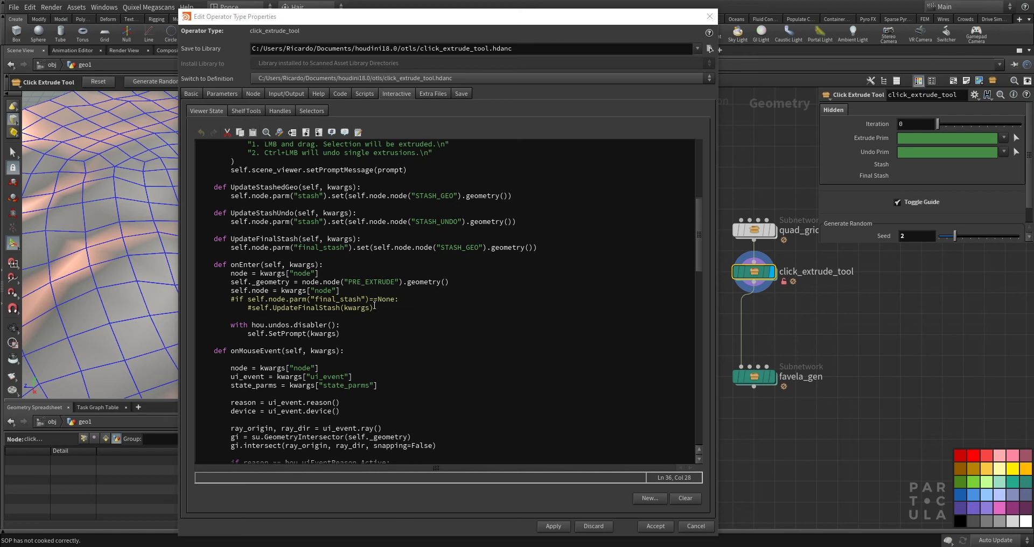
Point out the UpdateFinalStash, onEnter and onMouseEvent methods, moving the properties window aside to uncover more of the viewport.
{"action": "scroll", "coordinate": [374, 306], "scroll_direction": "down", "scroll_amount": 4}
{"action": "left_click_drag", "start_coordinate": [215, 247], "coordinate": [274, 248]}
{"action": "left_click", "coordinate": [274, 161]}
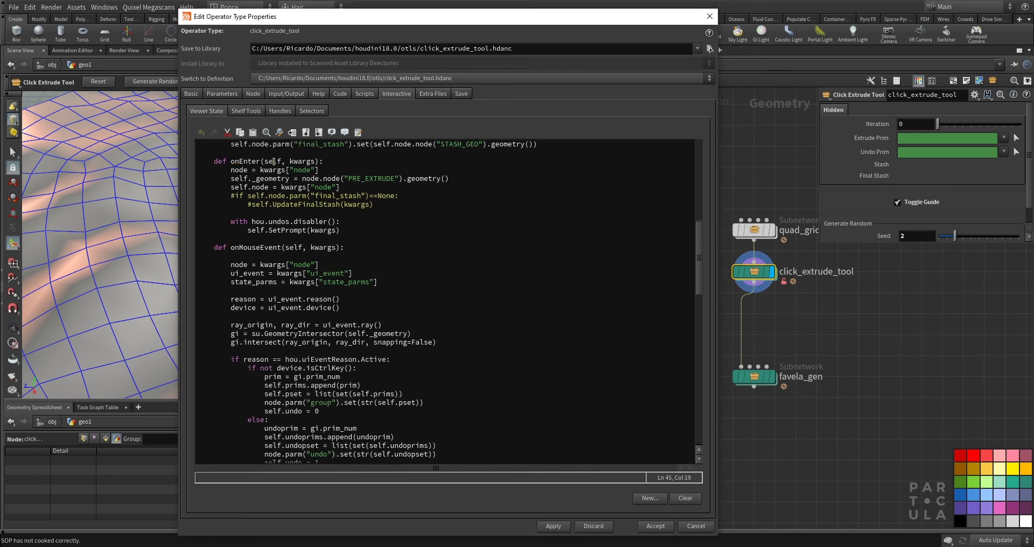
{"action": "left_click_drag", "start_coordinate": [375, 24], "coordinate": [521, 25]}
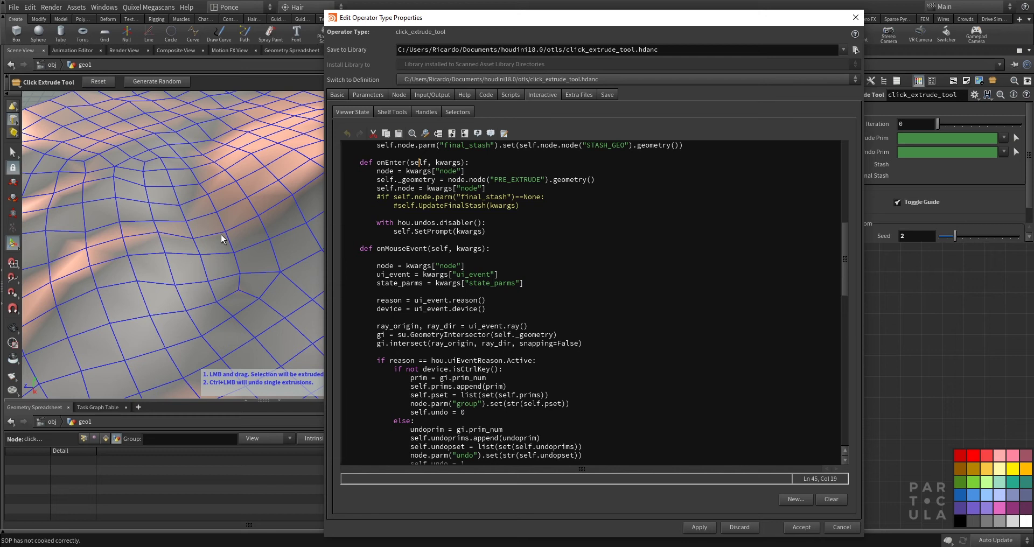
{"action": "left_click_drag", "start_coordinate": [370, 252], "coordinate": [435, 253]}
{"action": "left_click", "coordinate": [437, 253]}
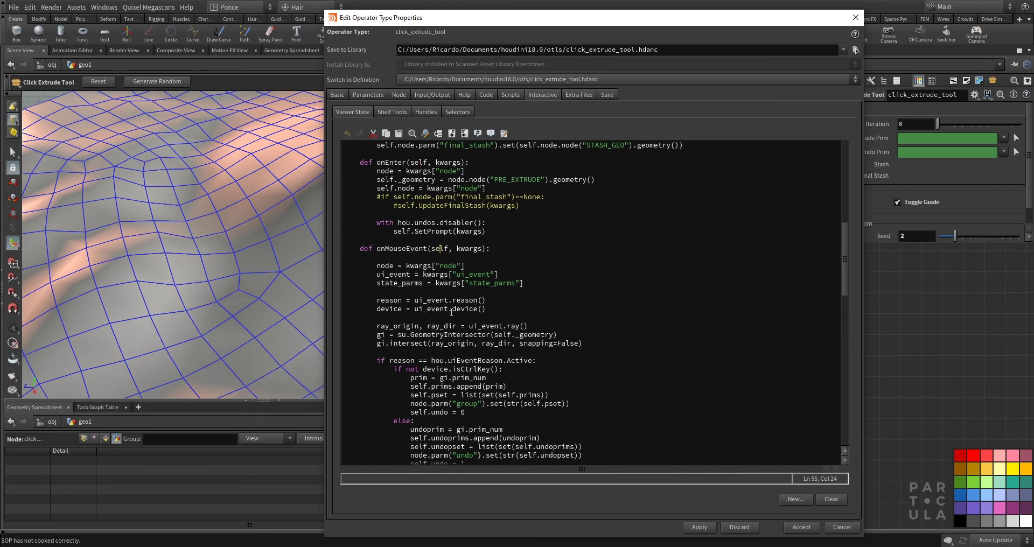
Highlight the three ray intersection lines in onMouseEvent and trace su back to the viewerstate.utils import.
{"action": "scroll", "coordinate": [451, 313], "scroll_direction": "down", "scroll_amount": 1}
{"action": "scroll", "coordinate": [452, 312], "scroll_direction": "down", "scroll_amount": 1}
{"action": "left_click_drag", "start_coordinate": [583, 292], "coordinate": [356, 275]}
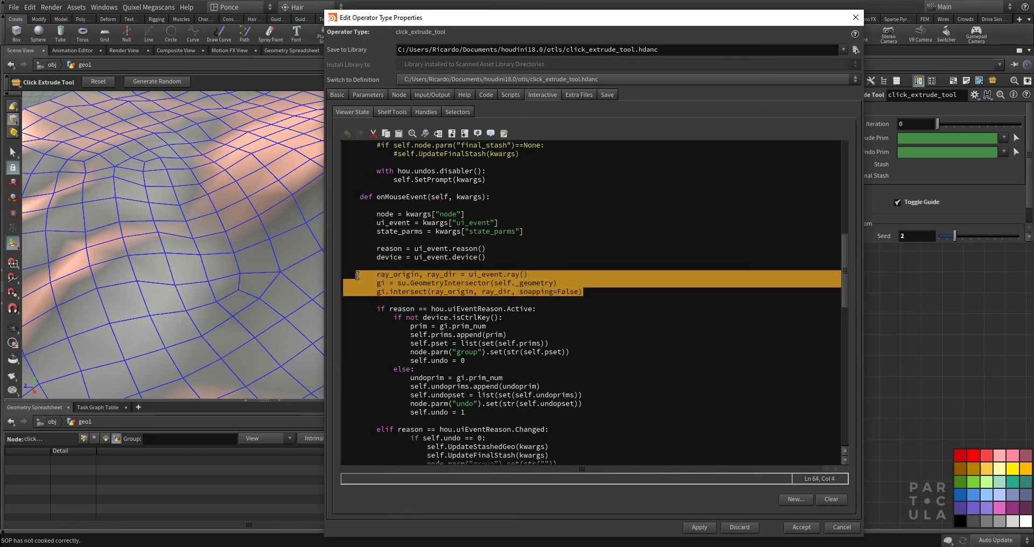
{"action": "left_click", "coordinate": [517, 293]}
{"action": "scroll", "coordinate": [517, 295], "scroll_direction": "up", "scroll_amount": 16}
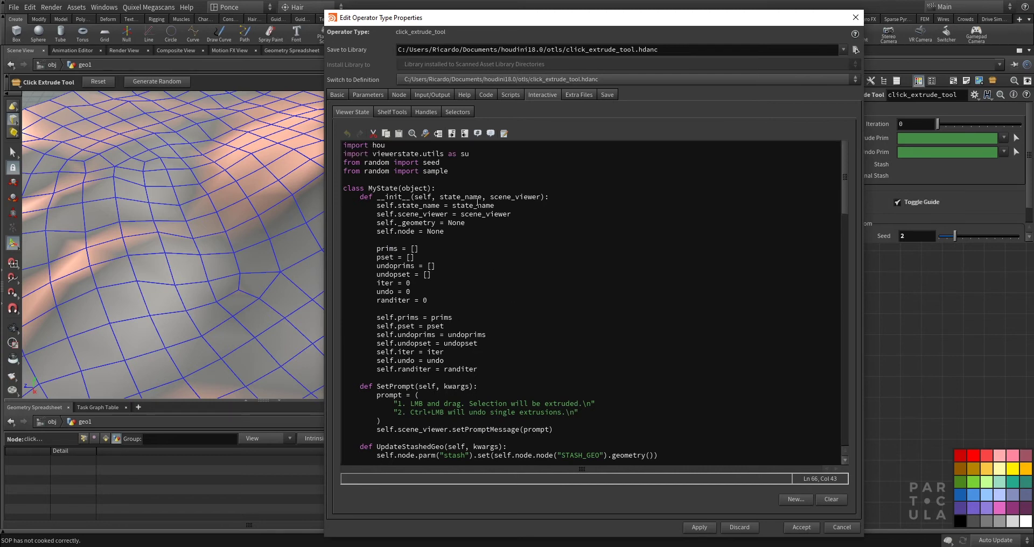
{"action": "left_click_drag", "start_coordinate": [472, 156], "coordinate": [344, 156]}
{"action": "scroll", "coordinate": [540, 351], "scroll_direction": "down", "scroll_amount": 13}
{"action": "scroll", "coordinate": [539, 350], "scroll_direction": "up", "scroll_amount": 13}
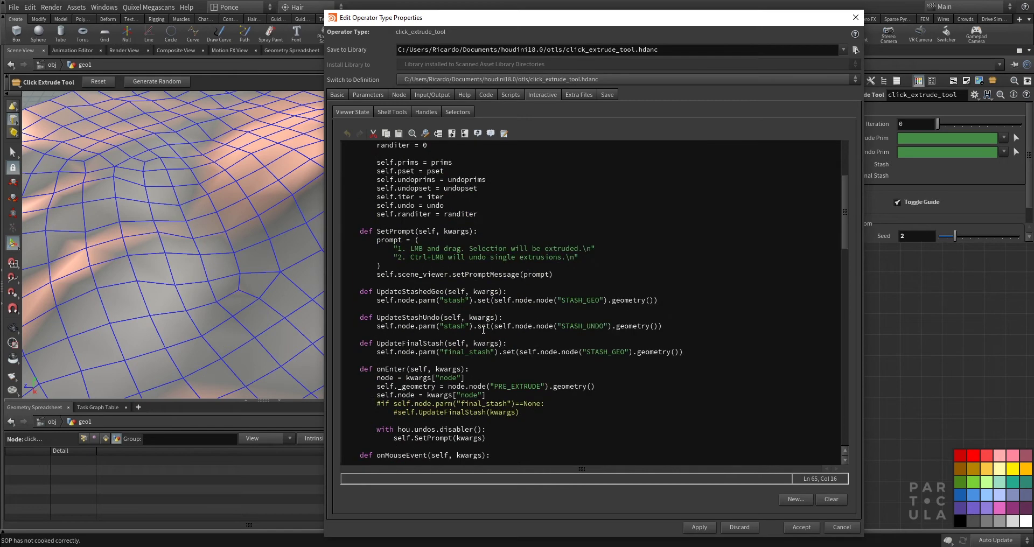
{"action": "mouse_move", "coordinate": [473, 153]}
{"action": "left_mouse_down"}
{"action": "mouse_move", "coordinate": [345, 154]}
{"action": "mouse_move", "coordinate": [470, 154]}
{"action": "left_mouse_up"}
{"action": "scroll", "coordinate": [497, 322], "scroll_direction": "down", "scroll_amount": 18}
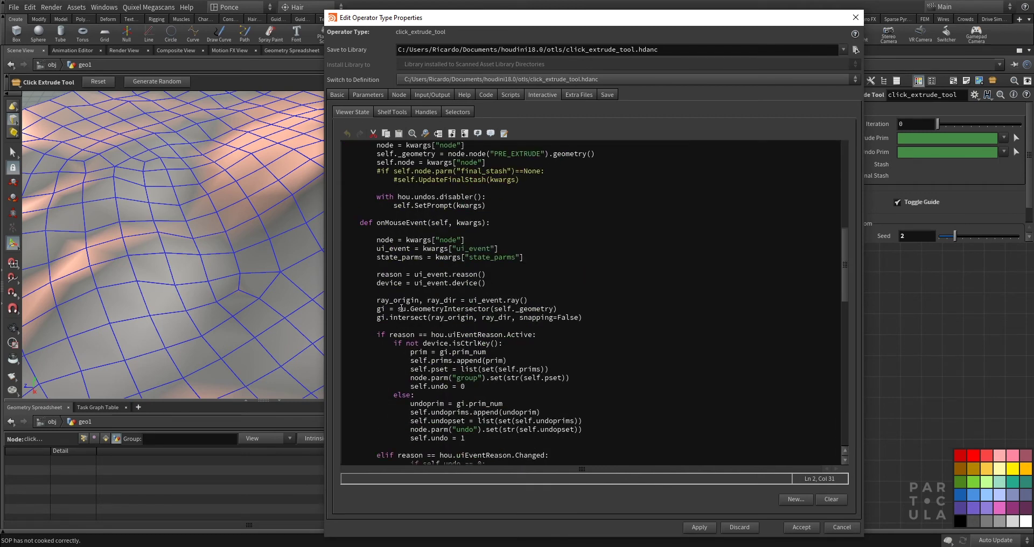
Examine the GeometryIntersector call, the gi.intersect line and the prim = gi.prim_num assignment in onMouseEvent.
{"action": "left_click_drag", "start_coordinate": [412, 309], "coordinate": [496, 309]}
{"action": "left_click", "coordinate": [517, 309]}
{"action": "left_click", "coordinate": [512, 309]}
{"action": "left_click_drag", "start_coordinate": [377, 319], "coordinate": [458, 319]}
{"action": "left_click", "coordinate": [518, 320]}
{"action": "left_click_drag", "start_coordinate": [411, 352], "coordinate": [488, 352]}
{"action": "scroll", "coordinate": [513, 283], "scroll_direction": "down", "scroll_amount": 2}
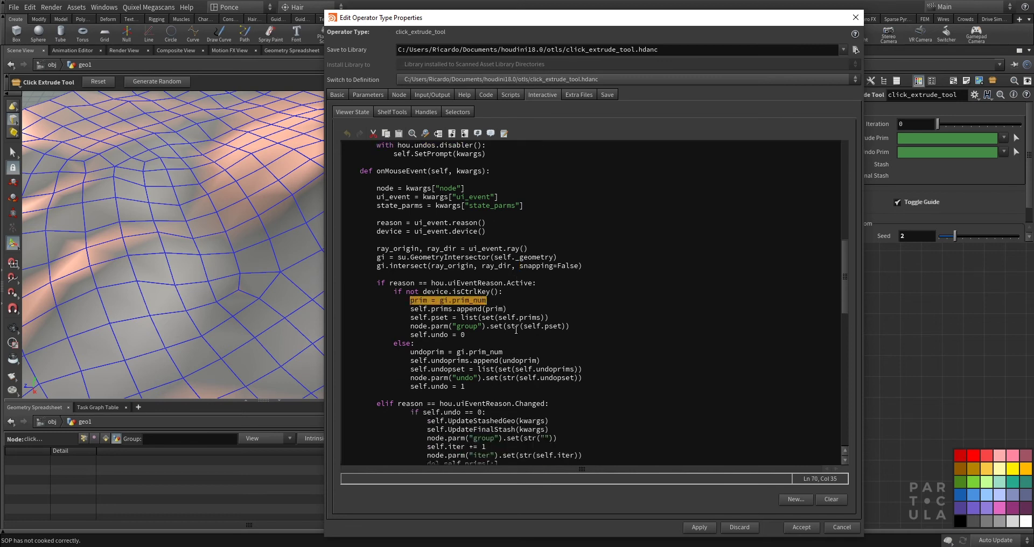
Examine the Active event branch, where prim is appended to self.prims and self.pset is built as a list of unique values.
{"action": "left_click_drag", "start_coordinate": [508, 283], "coordinate": [533, 283]}
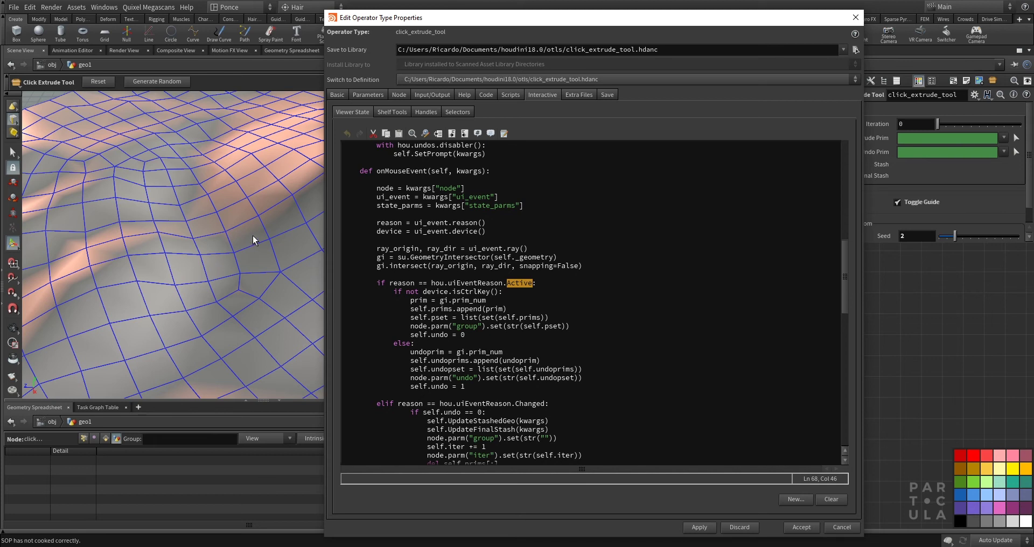
{"action": "double_click", "coordinate": [419, 300]}
{"action": "left_click", "coordinate": [479, 309]}
{"action": "left_click_drag", "start_coordinate": [431, 301], "coordinate": [550, 318]}
{"action": "left_click", "coordinate": [428, 311]}
{"action": "left_click", "coordinate": [550, 319]}
{"action": "left_click_drag", "start_coordinate": [411, 310], "coordinate": [496, 309]}
{"action": "left_click", "coordinate": [514, 309]}
{"action": "left_click_drag", "start_coordinate": [410, 318], "coordinate": [450, 318]}
{"action": "left_click", "coordinate": [475, 318]}
{"action": "triple_click", "coordinate": [474, 318]}
{"action": "left_click", "coordinate": [490, 317]}
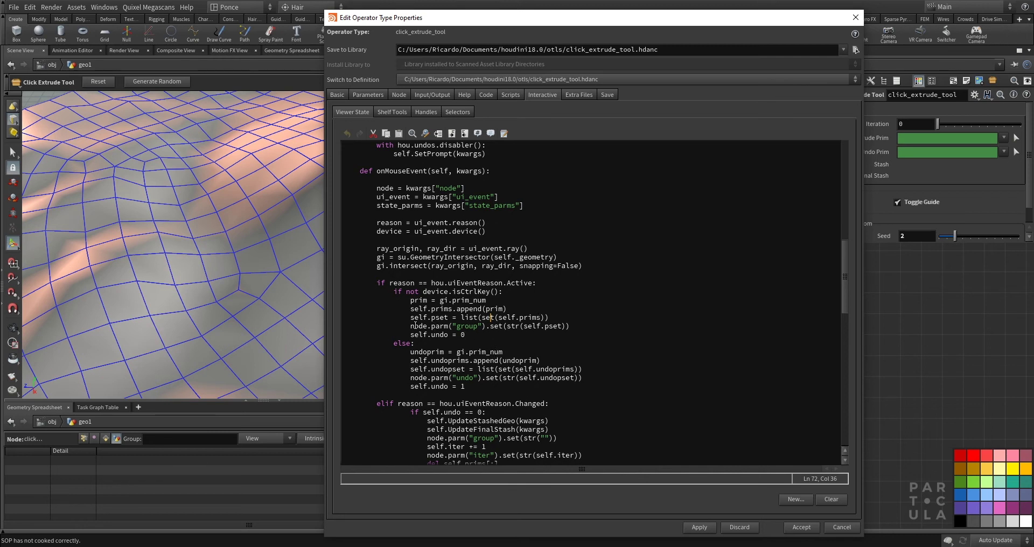
Highlight the line setting the "group" parameter from self.pset and uncover the tool's Extrude Prim parameter for comparison.
{"action": "left_click_drag", "start_coordinate": [410, 326], "coordinate": [571, 326]}
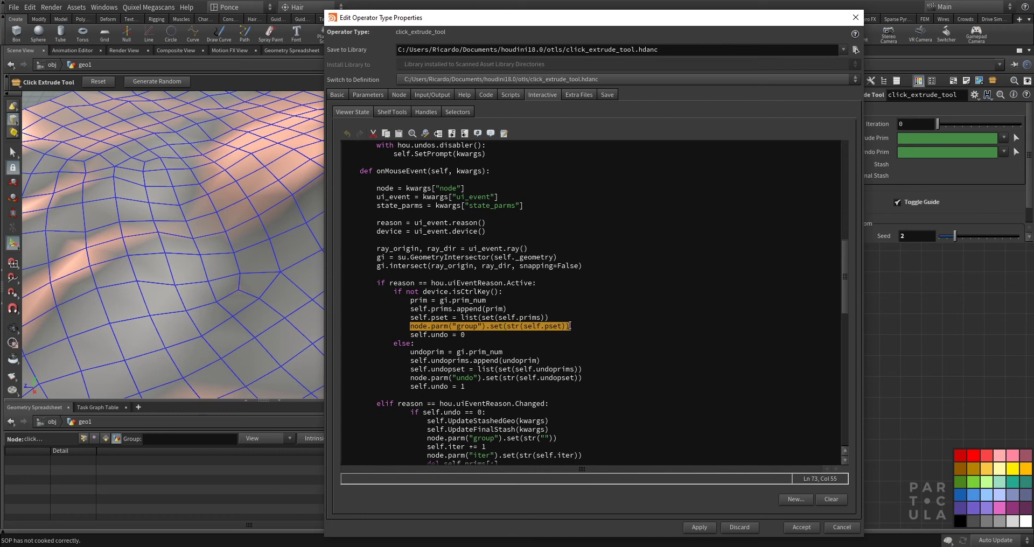
{"action": "left_click", "coordinate": [571, 327]}
{"action": "left_click_drag", "start_coordinate": [827, 17], "coordinate": [740, 8]}
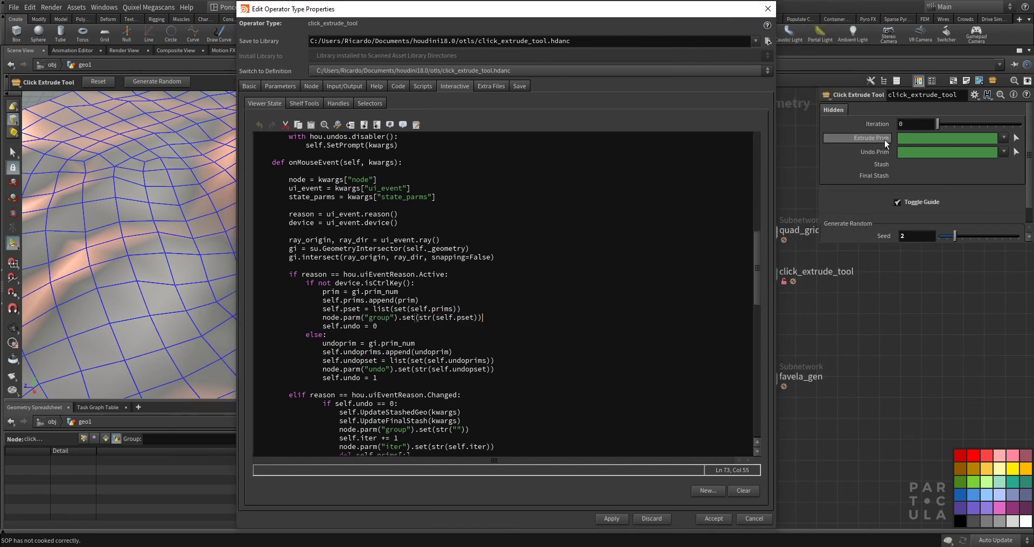
{"action": "double_click", "coordinate": [372, 317]}
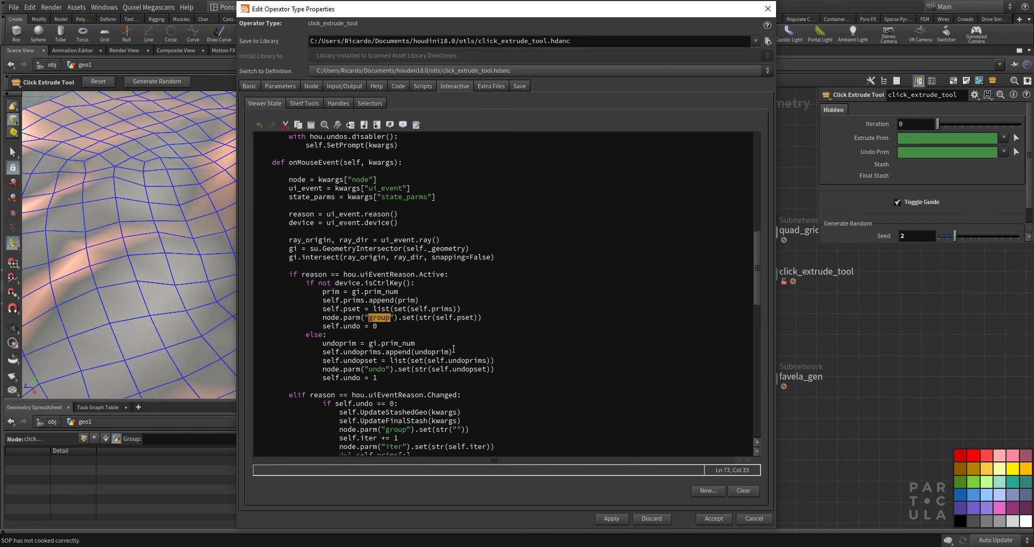
Accept the operator type properties and, with the parameter pane enlarged, reactivate the Click Extrude Tool's viewer state.
{"action": "left_click", "coordinate": [723, 520]}
{"action": "left_click_drag", "start_coordinate": [817, 179], "coordinate": [583, 178]}
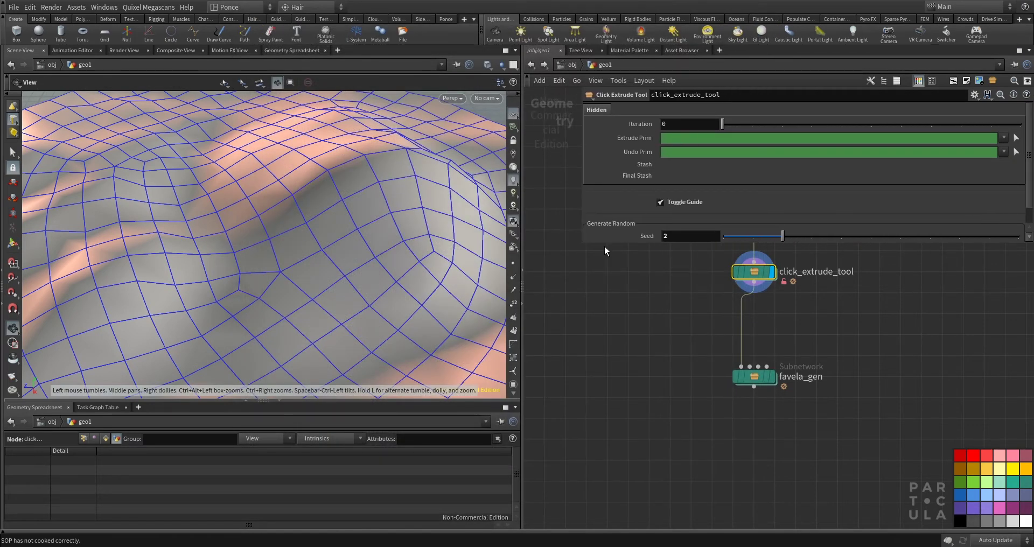
{"action": "left_click_drag", "start_coordinate": [583, 247], "coordinate": [609, 299]}
{"action": "key", "text": "Return"}
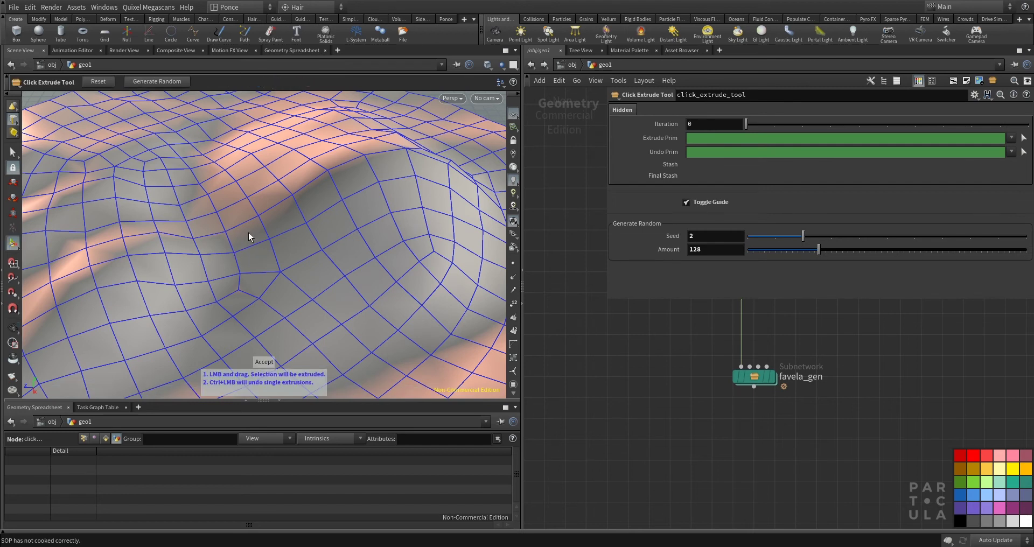
Extrude terrain primitives 152, 153, 170, 171 and 172 in the viewport and display primitive numbers.
{"action": "left_click_drag", "start_coordinate": [246, 233], "coordinate": [250, 234]}
{"action": "left_click", "coordinate": [268, 232]}
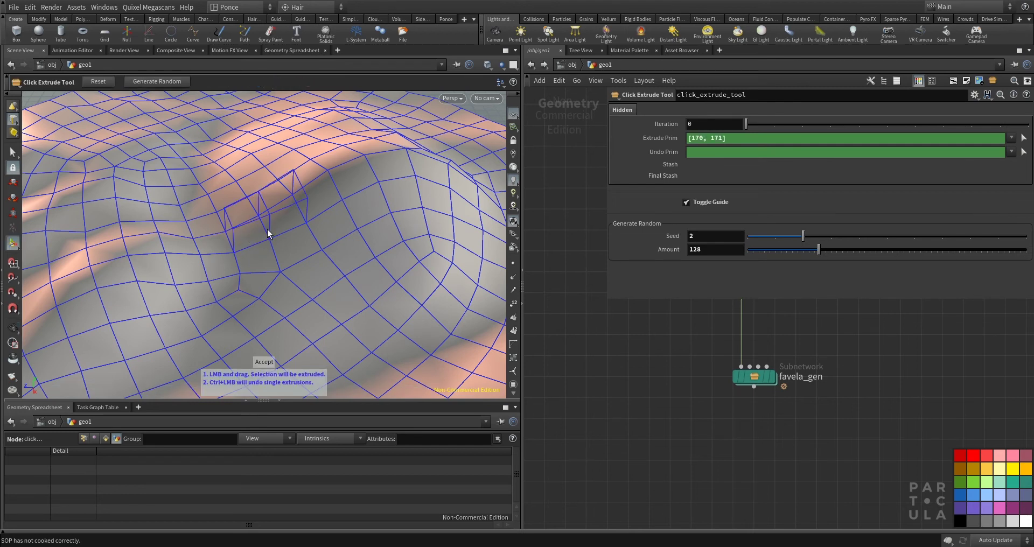
{"action": "left_click_drag", "start_coordinate": [277, 234], "coordinate": [287, 242]}
{"action": "left_click", "coordinate": [325, 229]}
{"action": "left_click", "coordinate": [341, 244]}
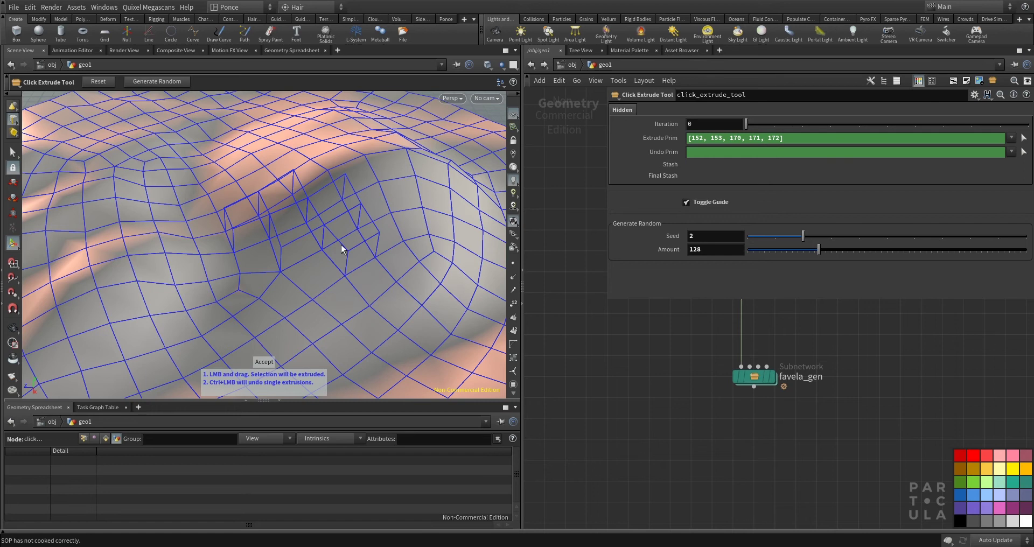
{"action": "left_click_drag", "start_coordinate": [341, 245], "coordinate": [341, 245]}
{"action": "left_click", "coordinate": [514, 330]}
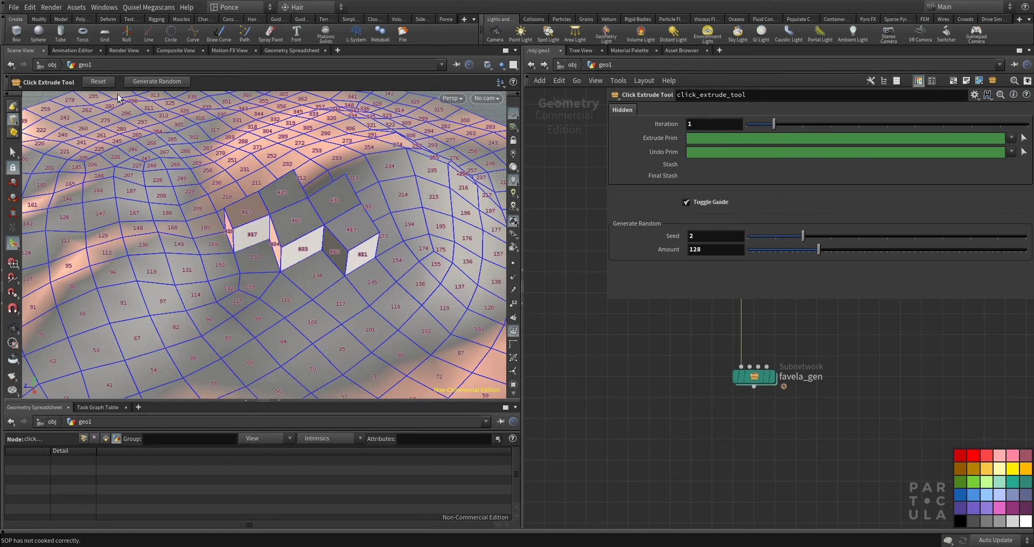
Reset the tool's extrusions and extrude primitives 152, 153, 170, 171 and 172 again with primitive numbers displayed.
{"action": "left_click", "coordinate": [107, 84]}
{"action": "left_click", "coordinate": [249, 238]}
{"action": "left_click", "coordinate": [283, 226]}
{"action": "left_click", "coordinate": [303, 250]}
{"action": "left_click", "coordinate": [328, 238]}
{"action": "left_click", "coordinate": [350, 254]}
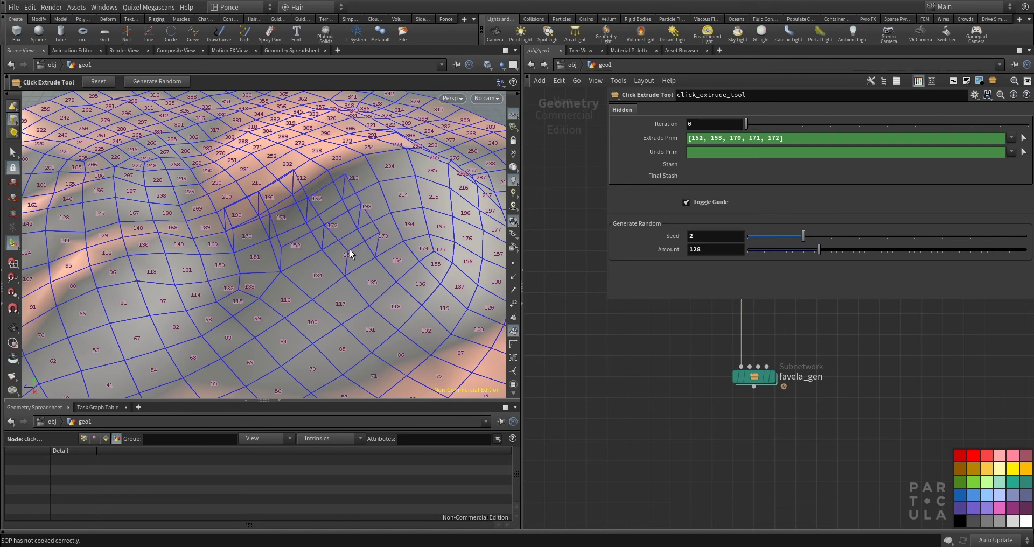
{"action": "left_click_drag", "start_coordinate": [350, 250], "coordinate": [351, 250]}
Go inside click_extrude_tool's handle_clicks subnetwork and inspect the set_targets wrangle's Targets reference chs("../../group").
{"action": "middle_click_drag", "start_coordinate": [812, 317], "coordinate": [769, 448]}
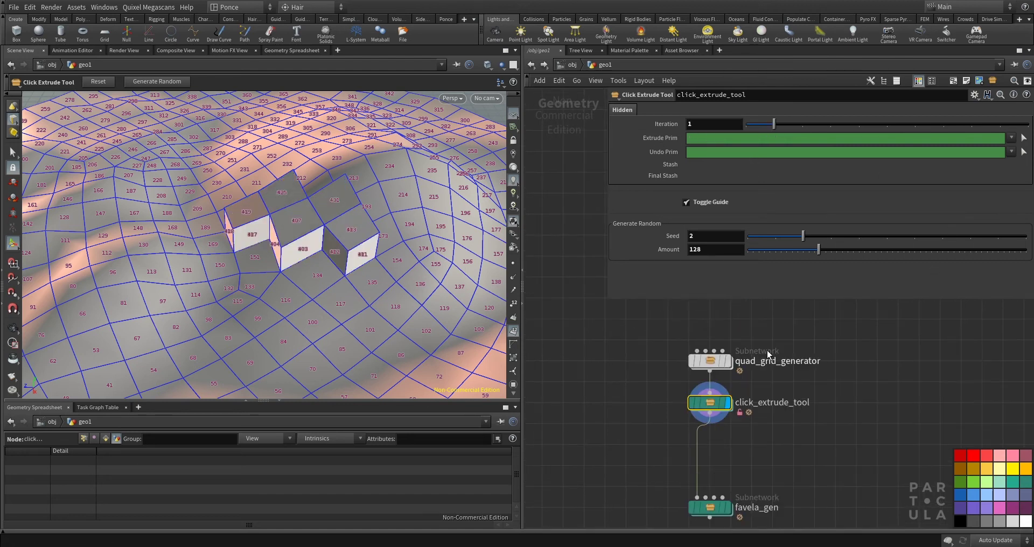
{"action": "double_click", "coordinate": [708, 402]}
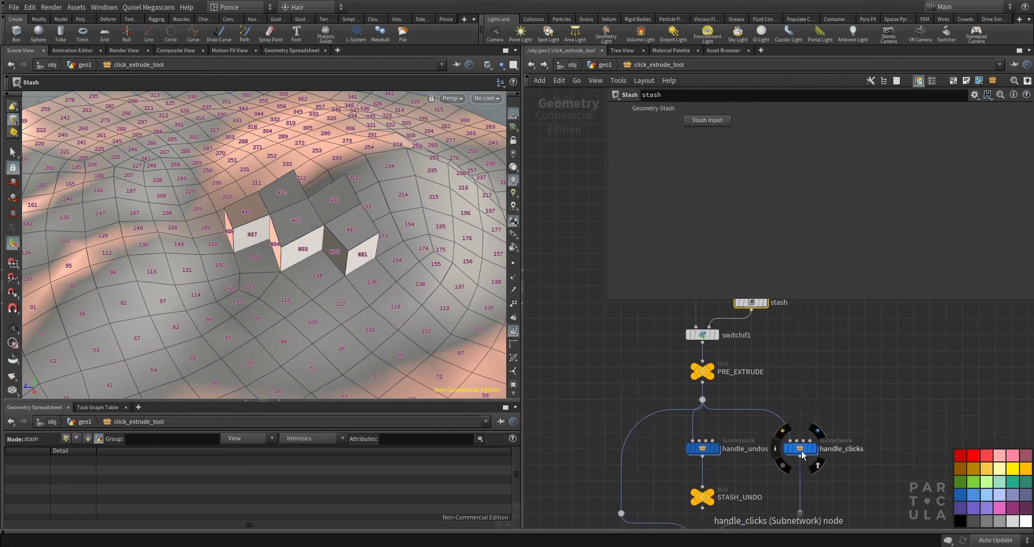
{"action": "double_click", "coordinate": [801, 450]}
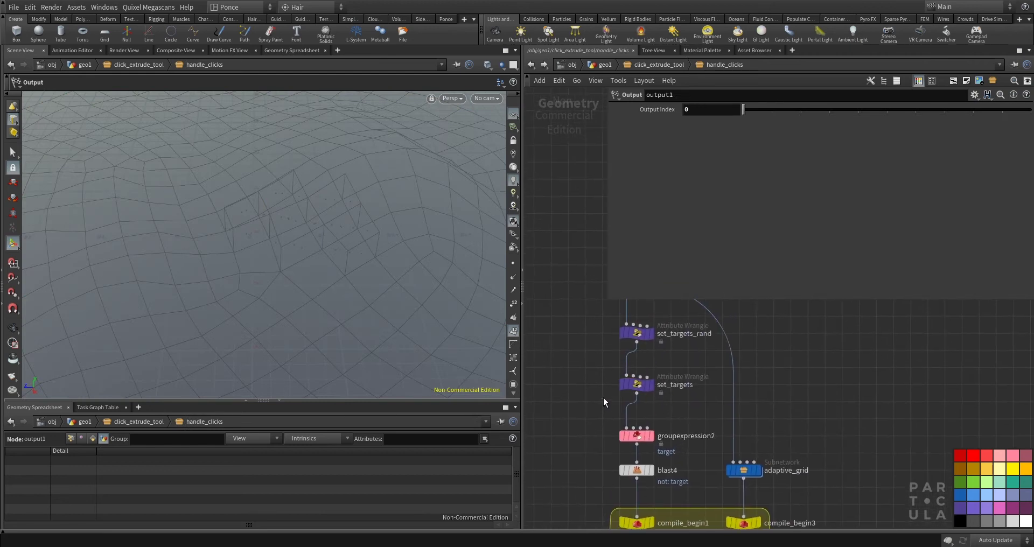
{"action": "left_click", "coordinate": [637, 384]}
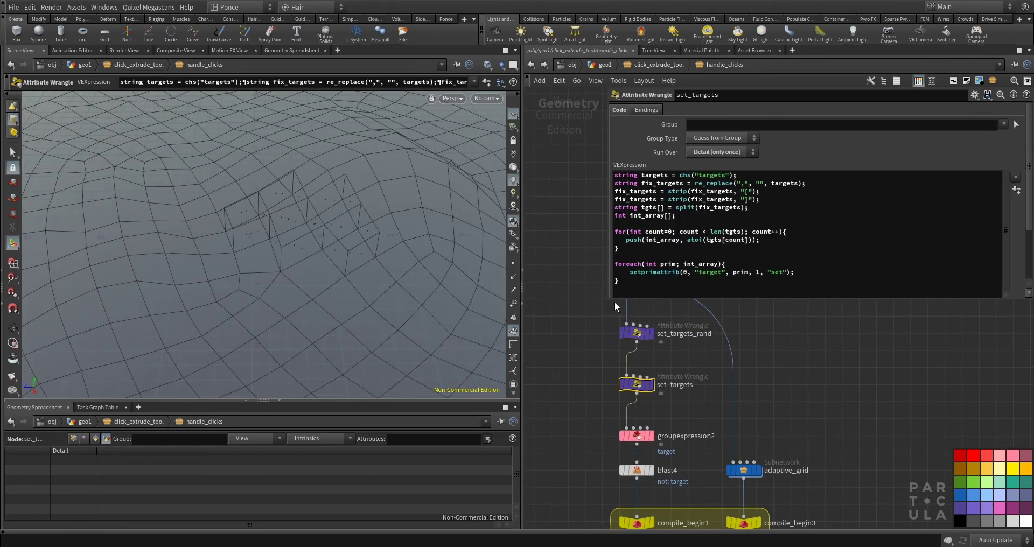
{"action": "left_click_drag", "start_coordinate": [611, 300], "coordinate": [740, 402]}
{"action": "left_click", "coordinate": [915, 368]}
{"action": "key", "text": "ctrl+a"}
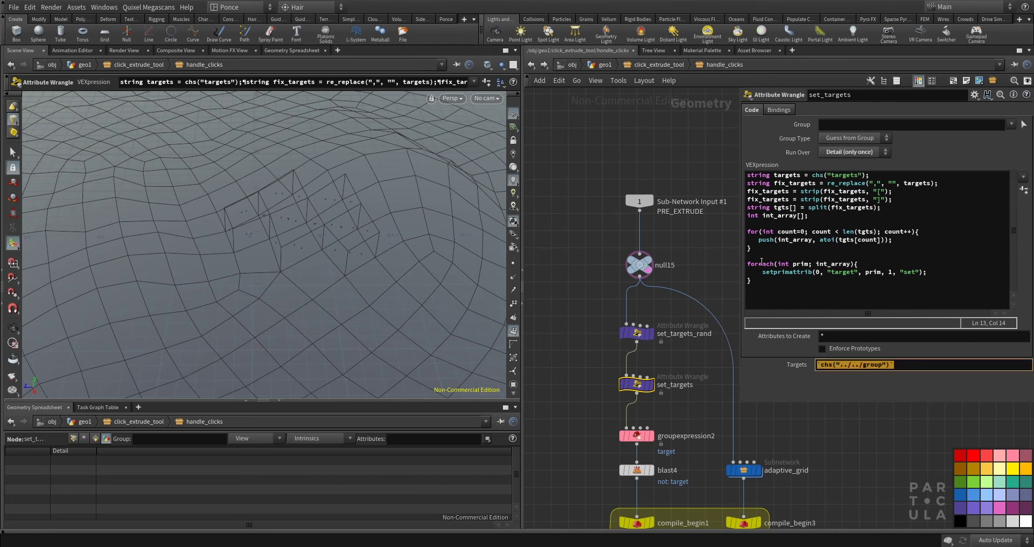
Examine the set_targets VEX code that cleans the targets string, converts it to integers and sets the target attribute.
{"action": "left_click", "coordinate": [766, 285]}
{"action": "key", "text": "ctrl+a"}
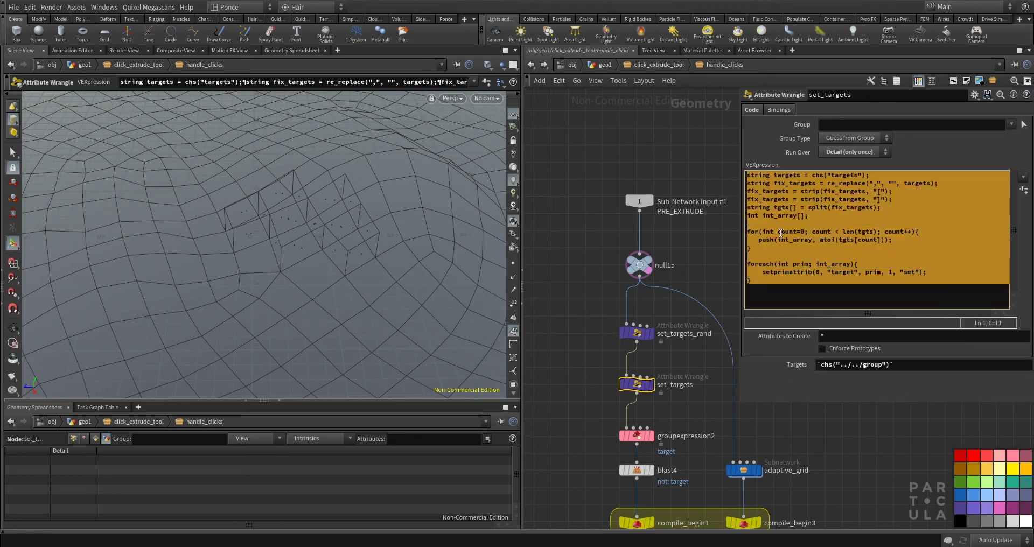
{"action": "left_click", "coordinate": [800, 238]}
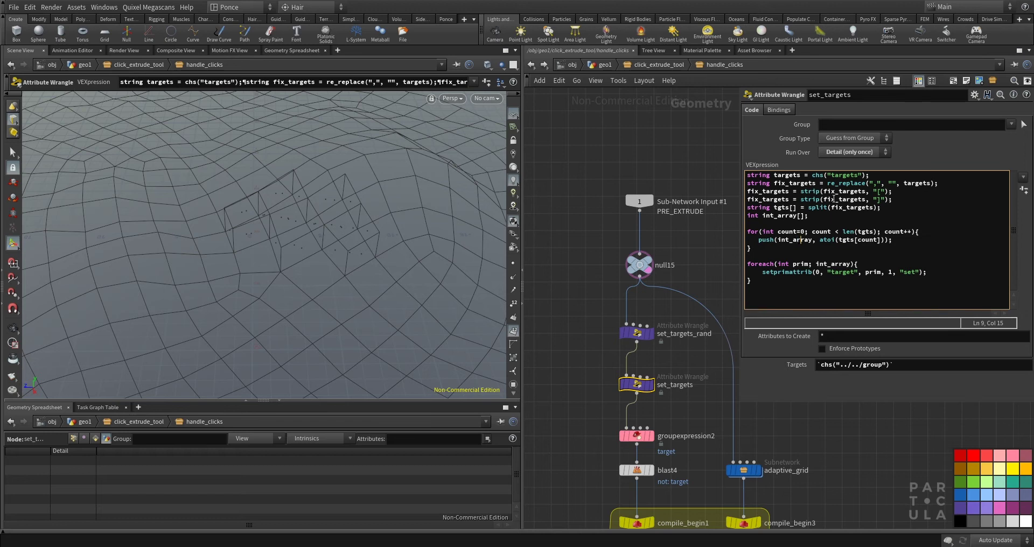
{"action": "left_click", "coordinate": [879, 200]}
{"action": "left_click", "coordinate": [876, 184]}
Inspect groupexpression2's i@target==1 expression and display the blast4 node in handle_clicks.
{"action": "left_click", "coordinate": [644, 436]}
{"action": "left_click", "coordinate": [653, 471]}
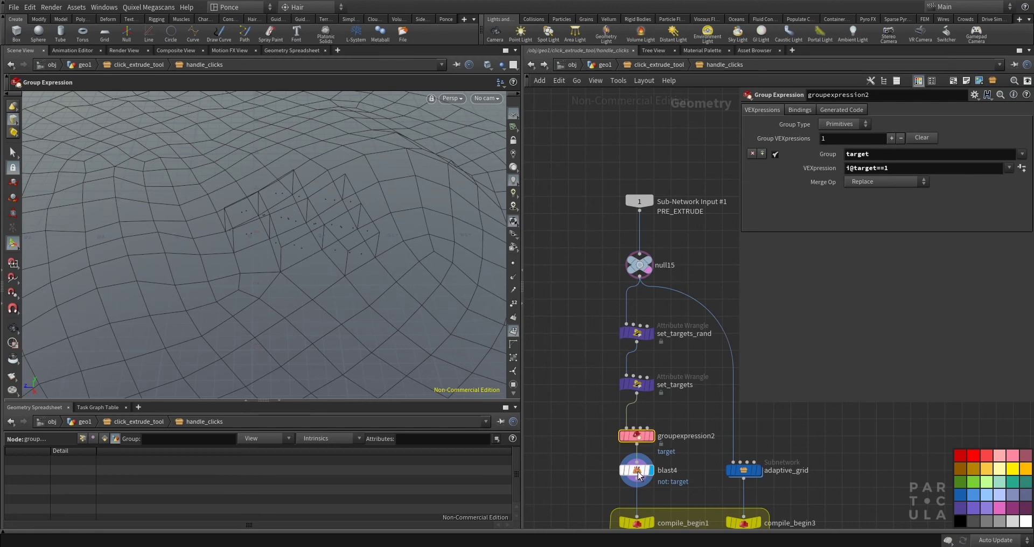
{"action": "key", "text": "Down"}
{"action": "key", "text": "Up"}
Return to geo1 and reopen click_extrude_tool's type properties at the onMouseEvent method of the viewer state script.
{"action": "left_click", "coordinate": [627, 63]}
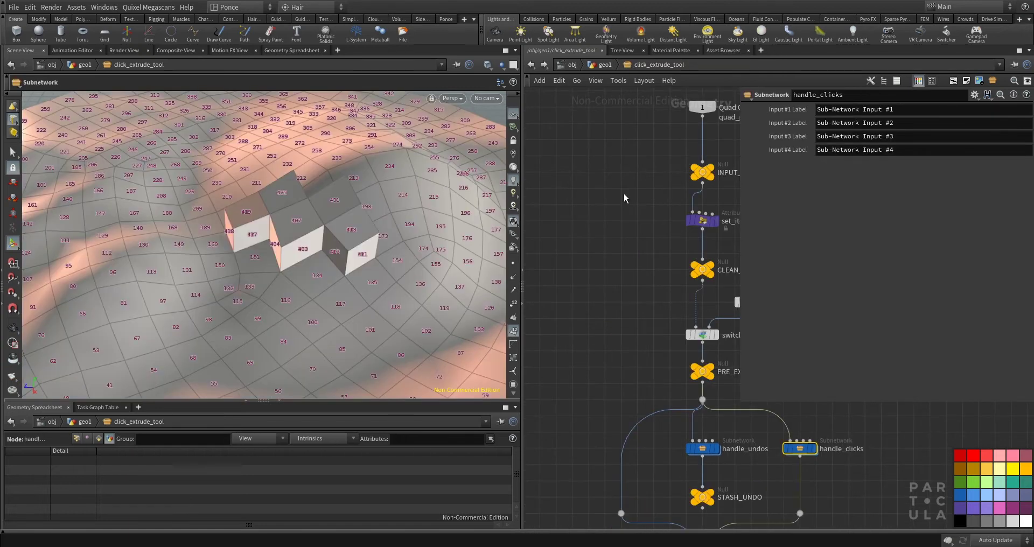
{"action": "left_click", "coordinate": [607, 66]}
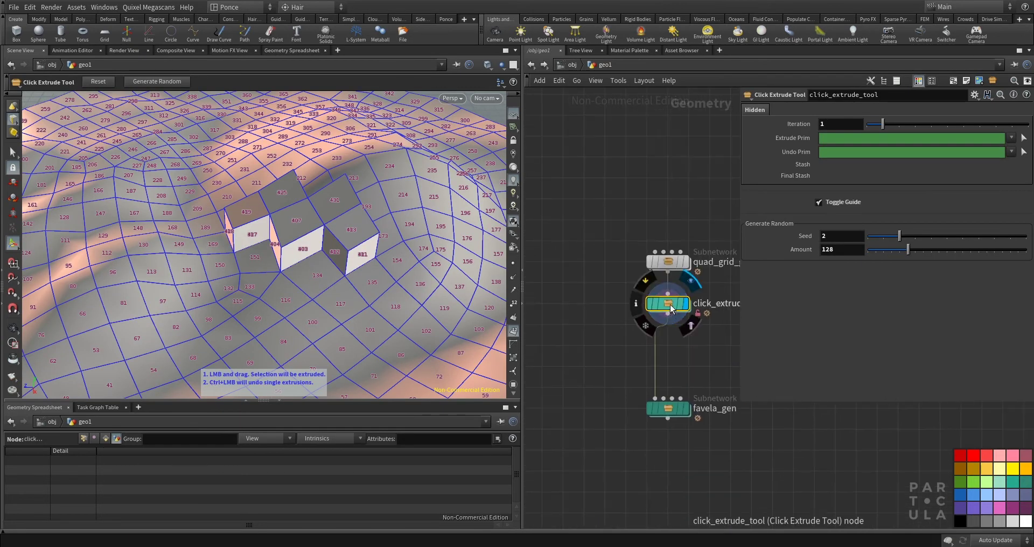
{"action": "right_click", "coordinate": [669, 301]}
{"action": "left_click", "coordinate": [698, 522]}
{"action": "scroll", "coordinate": [504, 323], "scroll_direction": "down", "scroll_amount": 5}
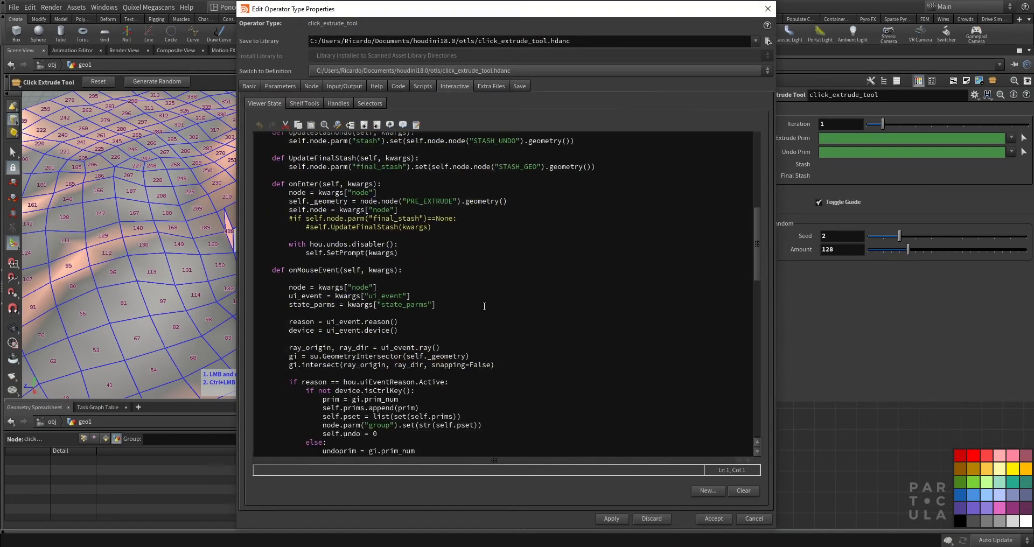
{"action": "scroll", "coordinate": [504, 323], "scroll_direction": "down", "scroll_amount": 1}
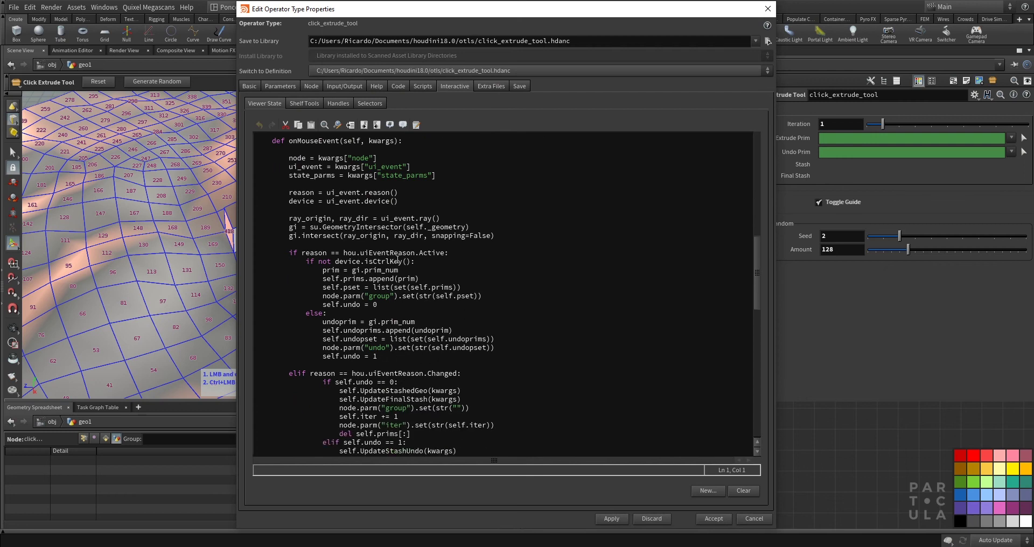
Highlight the isCtrlKey condition in onMouseEvent and compare its extrude branch with the undo branch under else.
{"action": "left_click_drag", "start_coordinate": [418, 260], "coordinate": [306, 262]}
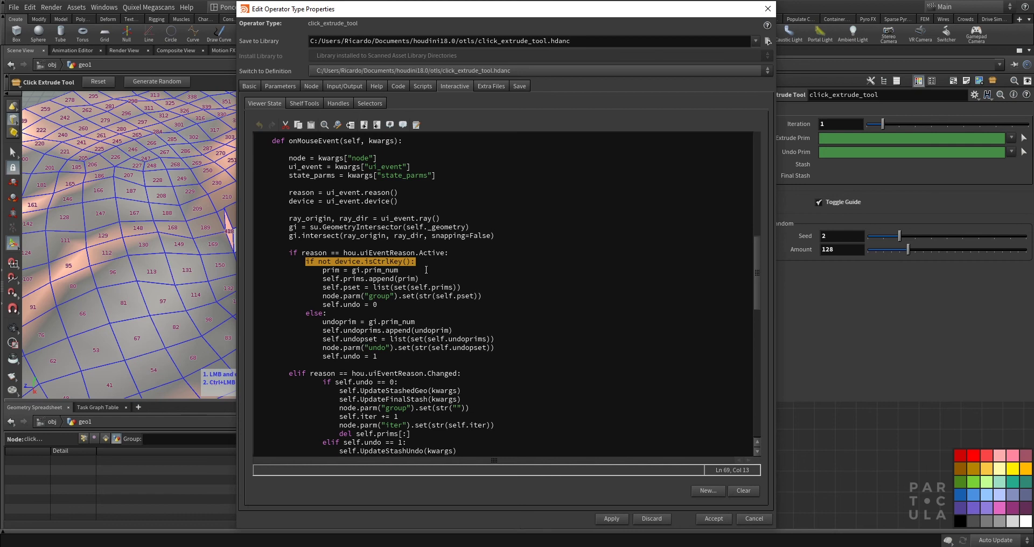
{"action": "left_click_drag", "start_coordinate": [380, 357], "coordinate": [323, 323]}
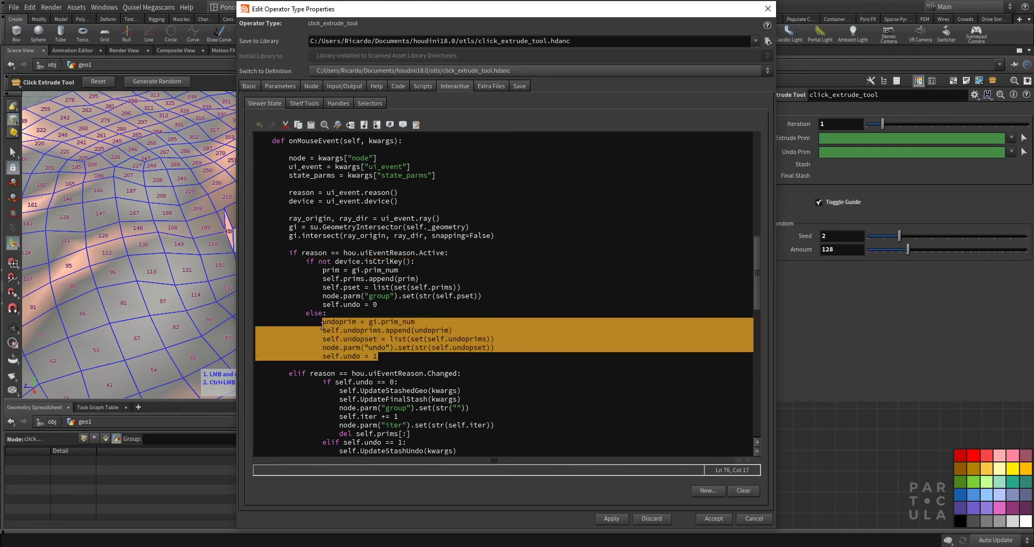
{"action": "left_click", "coordinate": [378, 304]}
{"action": "left_click_drag", "start_coordinate": [378, 304], "coordinate": [323, 270]}
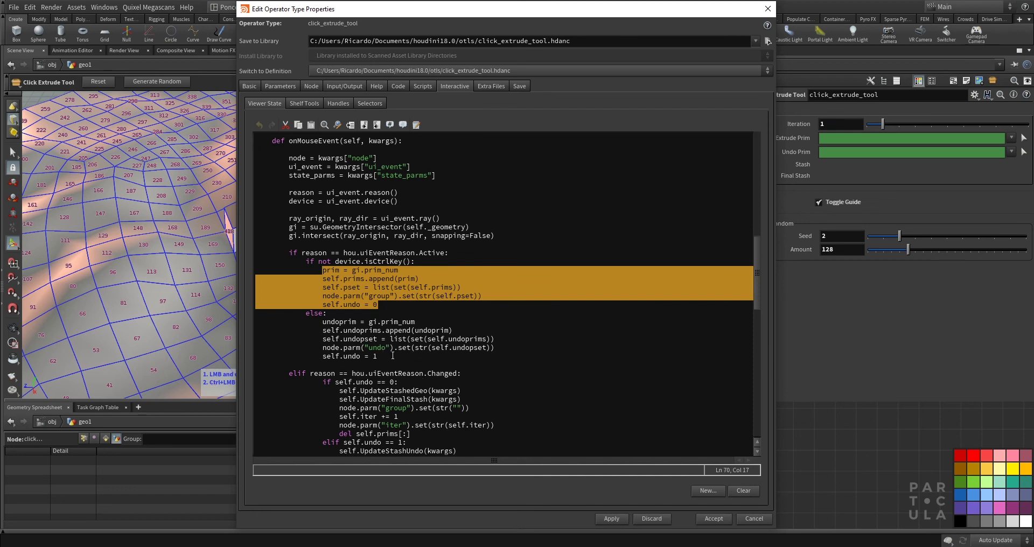
{"action": "left_click_drag", "start_coordinate": [388, 358], "coordinate": [323, 322]}
Show the Changed event branch and its stash update, iteration and list-clearing lines.
{"action": "scroll", "coordinate": [402, 330], "scroll_direction": "down", "scroll_amount": 3}
{"action": "scroll", "coordinate": [401, 329], "scroll_direction": "down", "scroll_amount": 1}
{"action": "left_click", "coordinate": [439, 305]}
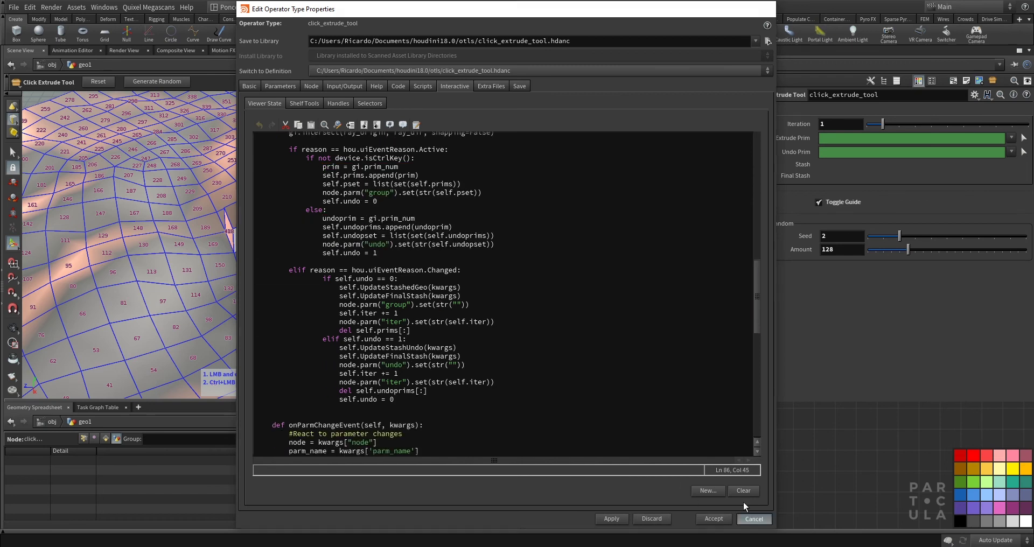
Close the type properties without saving and open the handle_undos subnetwork inside click_extrude_tool.
{"action": "left_click", "coordinate": [754, 518]}
{"action": "double_click", "coordinate": [665, 306]}
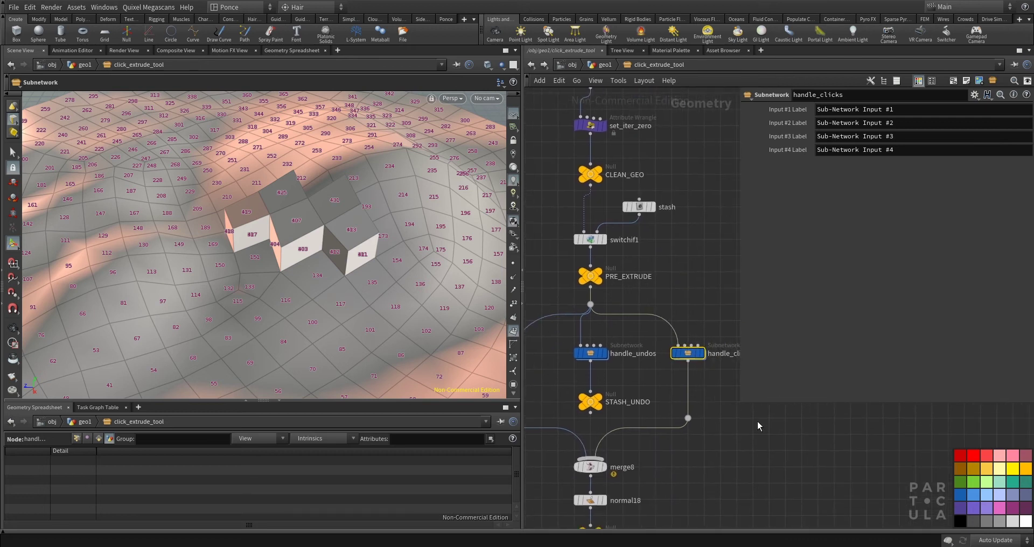
{"action": "scroll", "coordinate": [734, 380], "scroll_direction": "up", "scroll_amount": 2}
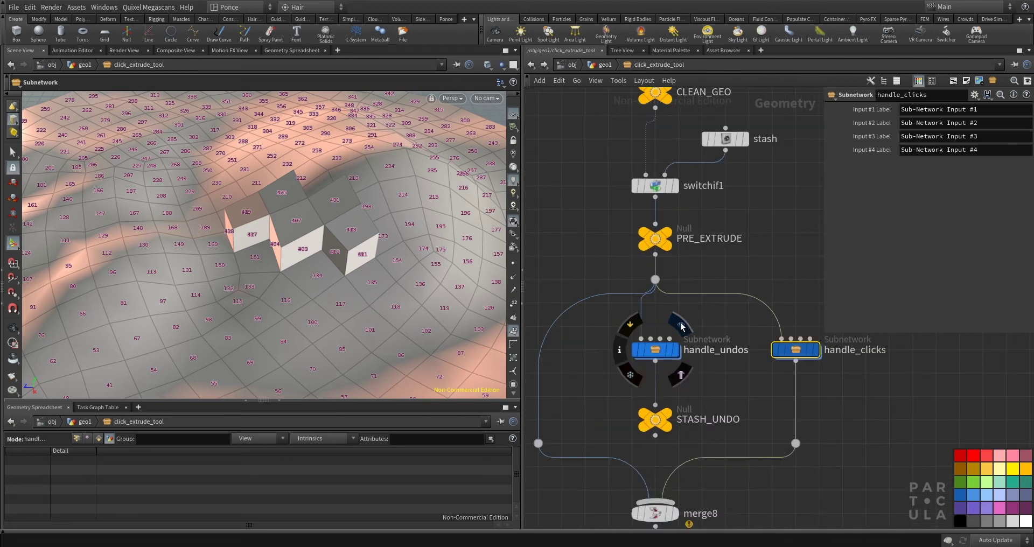
{"action": "double_click", "coordinate": [660, 350]}
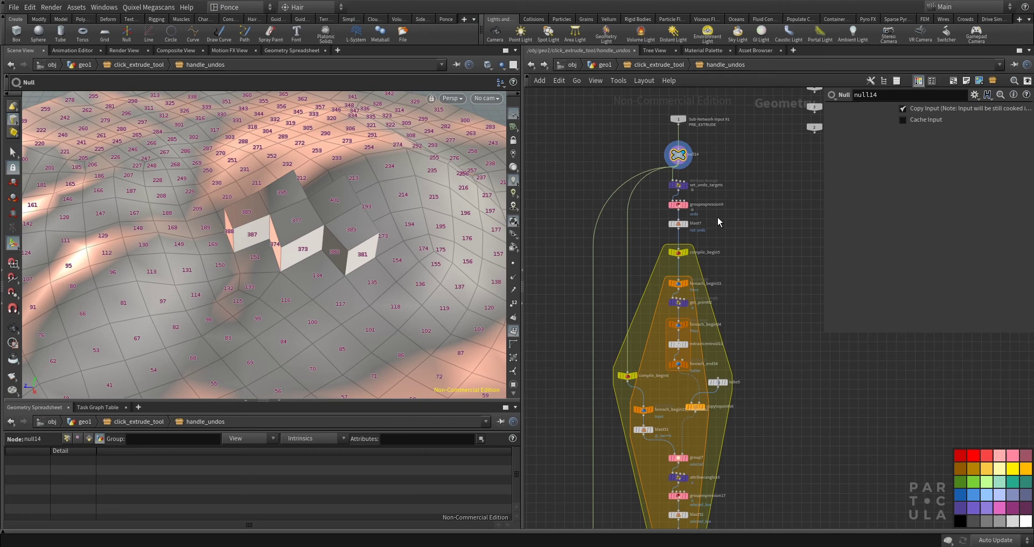
{"action": "scroll", "coordinate": [660, 162], "scroll_direction": "up", "scroll_amount": 2}
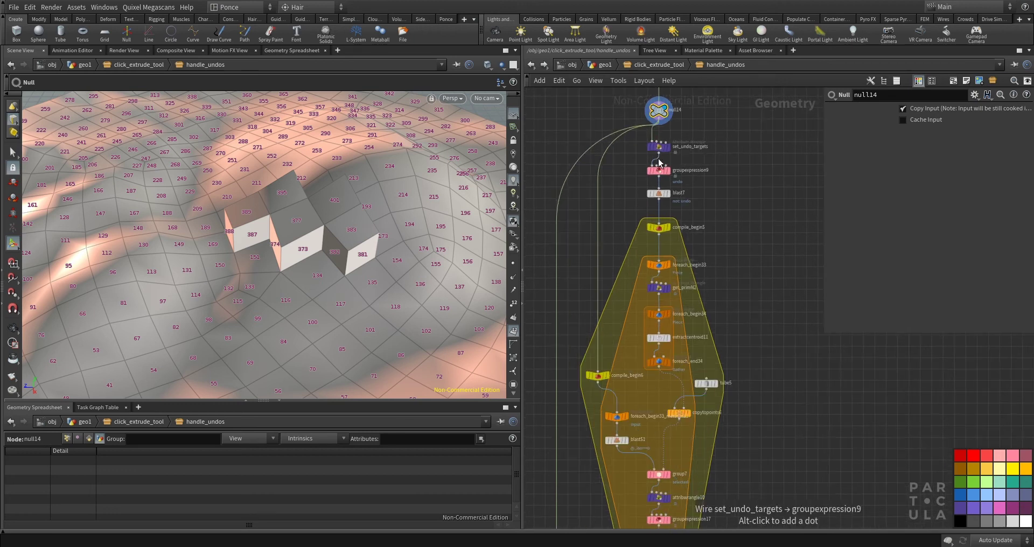
Open the handle_clicks subnetwork for comparison and return to the click_extrude_tool network.
{"action": "left_click", "coordinate": [652, 65]}
{"action": "double_click", "coordinate": [795, 351]}
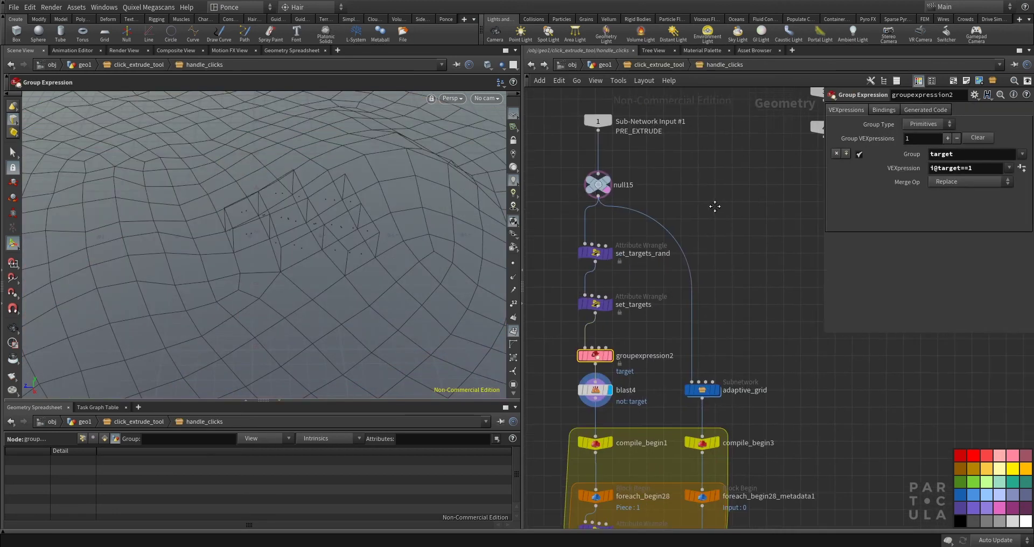
{"action": "key", "text": "u"}
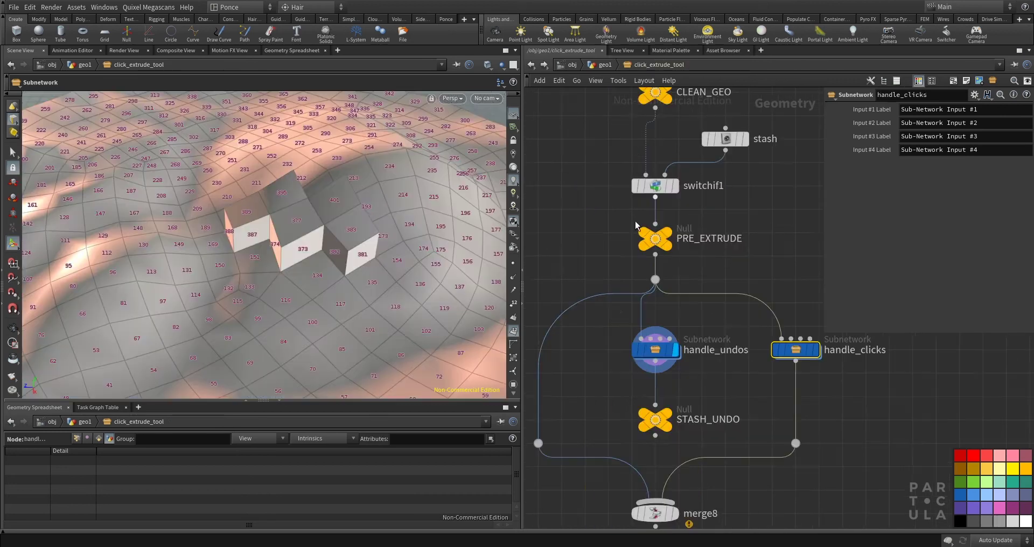
Reopen handle_undos and move foreach_begin33_metadata and the blast node below it in line under the compile begin node.
{"action": "double_click", "coordinate": [655, 350]}
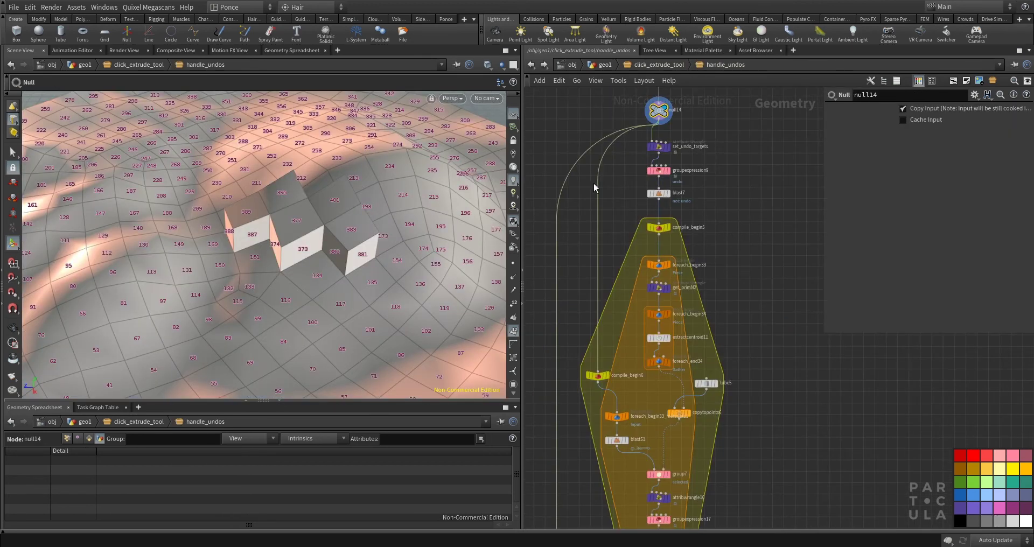
{"action": "middle_click_drag", "start_coordinate": [608, 346], "coordinate": [611, 211]}
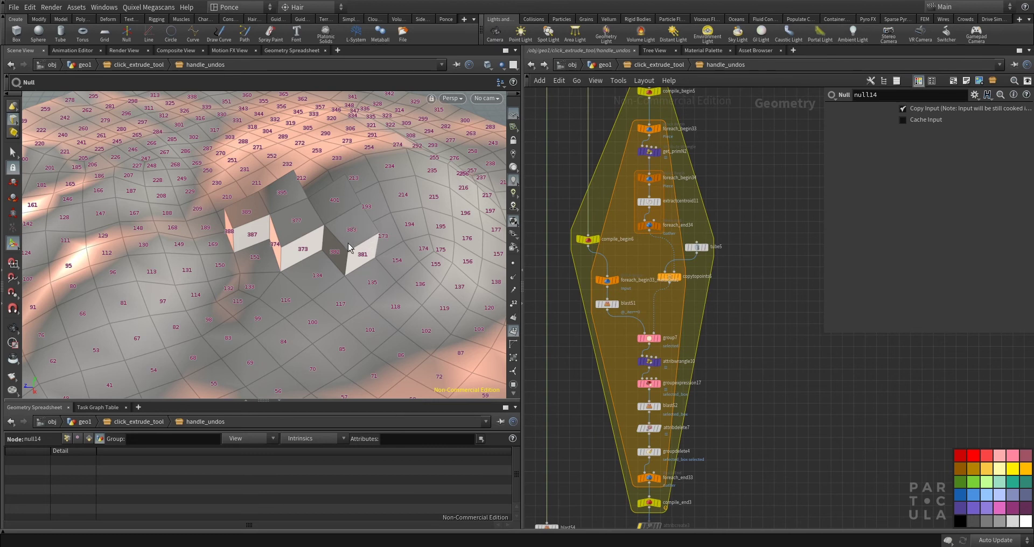
{"action": "left_click_drag", "start_coordinate": [577, 270], "coordinate": [592, 284]}
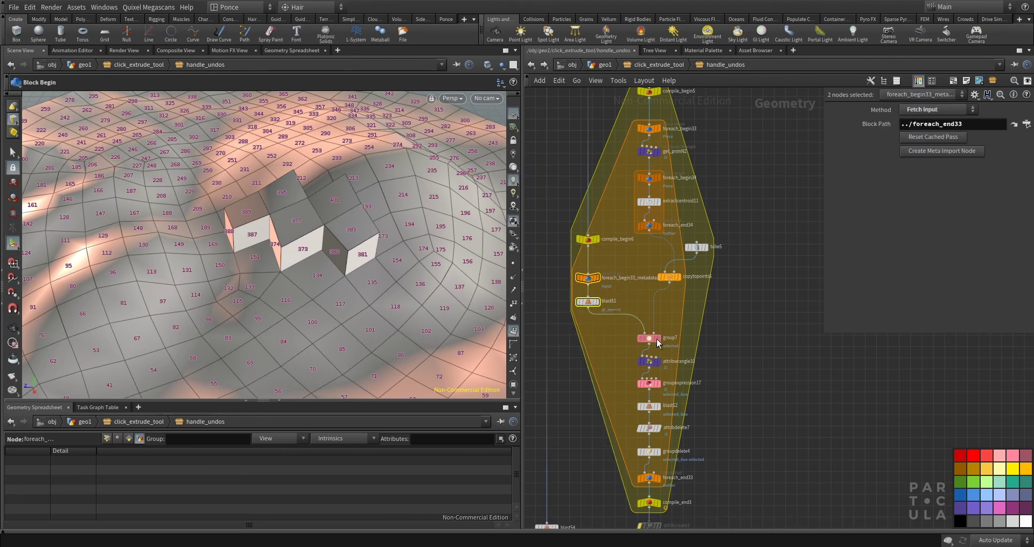
{"action": "scroll", "coordinate": [733, 356], "scroll_direction": "down", "scroll_amount": 3}
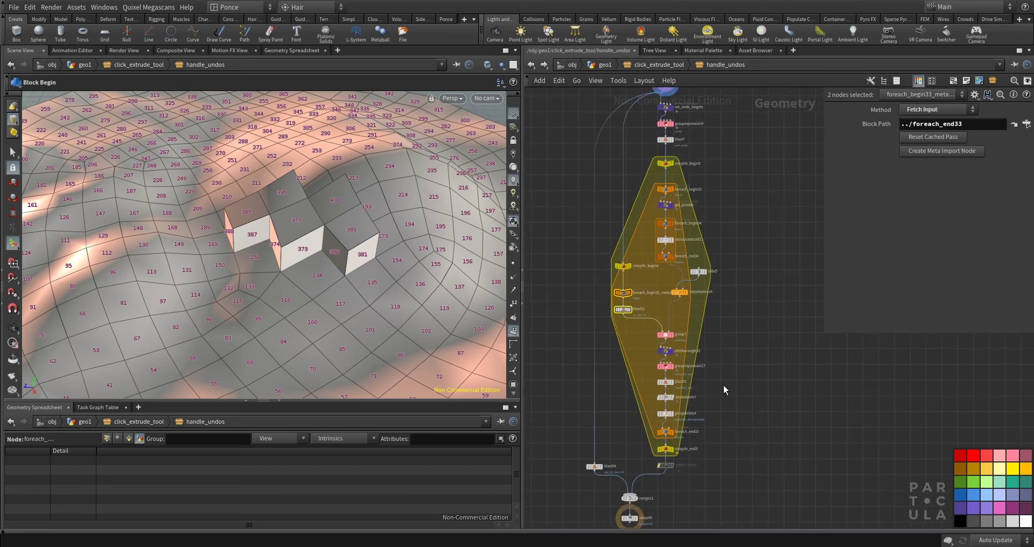
Return to geo1 and reopen click_extrude_tool's type properties at the onMouseEvent method of the viewer state script.
{"action": "left_click", "coordinate": [660, 66]}
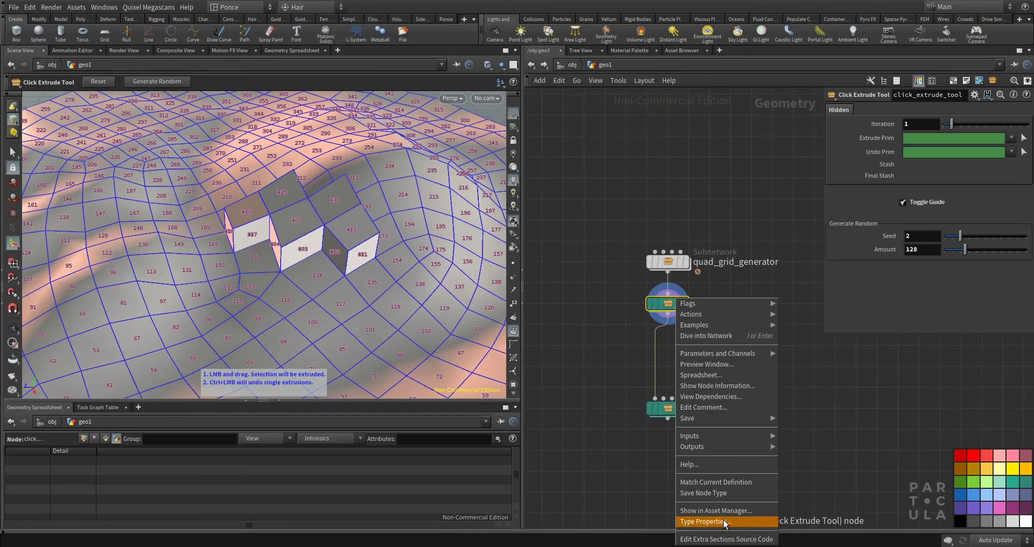
{"action": "left_click", "coordinate": [705, 521]}
{"action": "scroll", "coordinate": [410, 322], "scroll_direction": "down", "scroll_amount": 10}
{"action": "scroll", "coordinate": [409, 321], "scroll_direction": "down", "scroll_amount": 1}
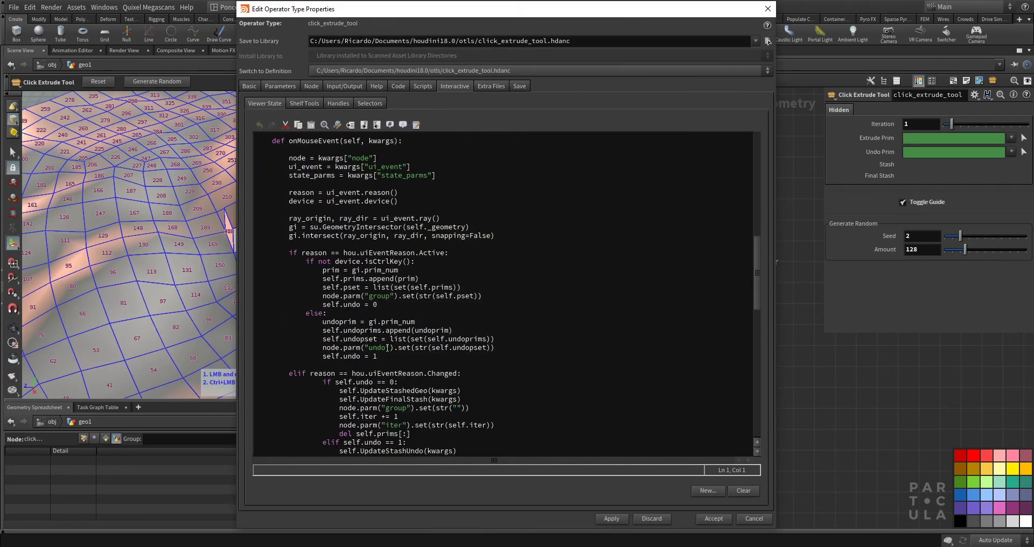
Highlight the undo lines under else in onMouseEvent, followed by the extrude lines under the isCtrlKey condition.
{"action": "left_click_drag", "start_coordinate": [414, 358], "coordinate": [324, 326]}
{"action": "scroll", "coordinate": [369, 331], "scroll_direction": "down", "scroll_amount": 3}
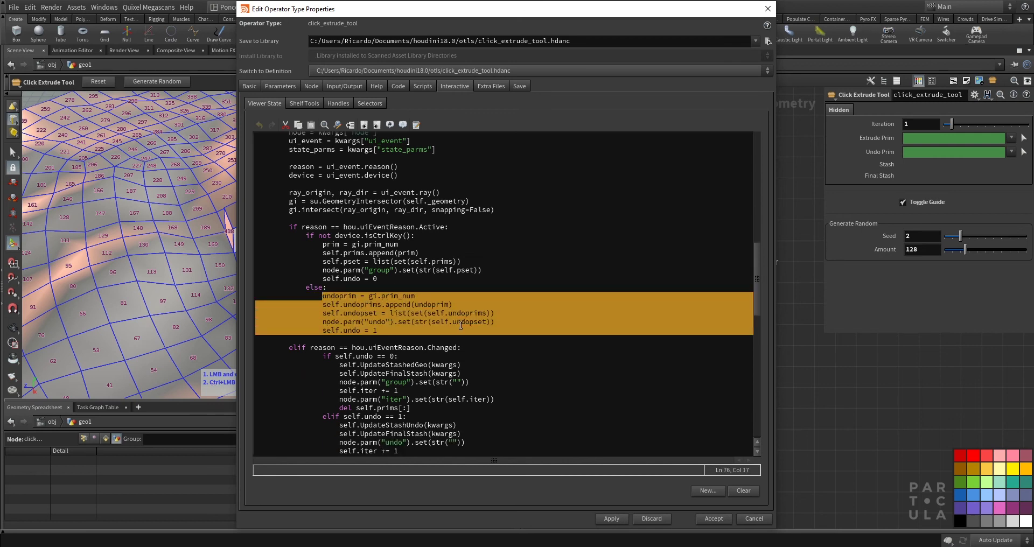
{"action": "left_click_drag", "start_coordinate": [378, 227], "coordinate": [324, 193]}
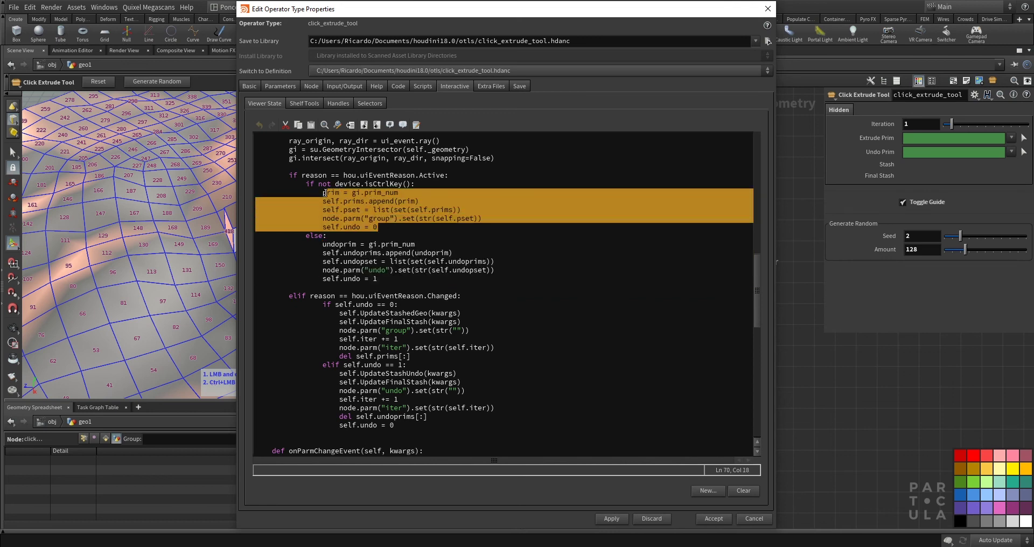
{"action": "left_click", "coordinate": [380, 226]}
Mark the Changed event condition and compare its branch with the Active event branch above.
{"action": "scroll", "coordinate": [414, 266], "scroll_direction": "down", "scroll_amount": 1}
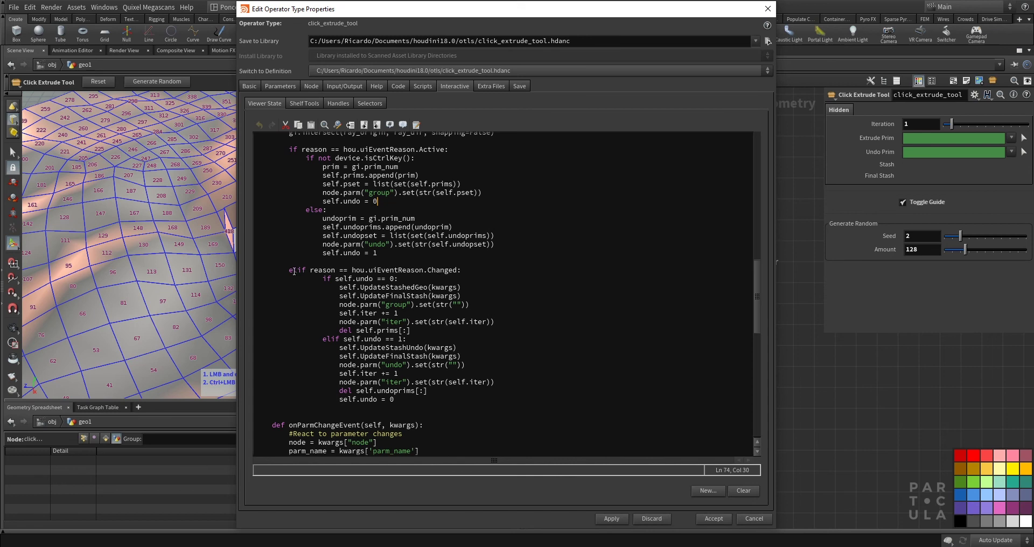
{"action": "double_click", "coordinate": [320, 269]}
{"action": "left_click", "coordinate": [429, 270]}
{"action": "scroll", "coordinate": [438, 293], "scroll_direction": "up", "scroll_amount": 2}
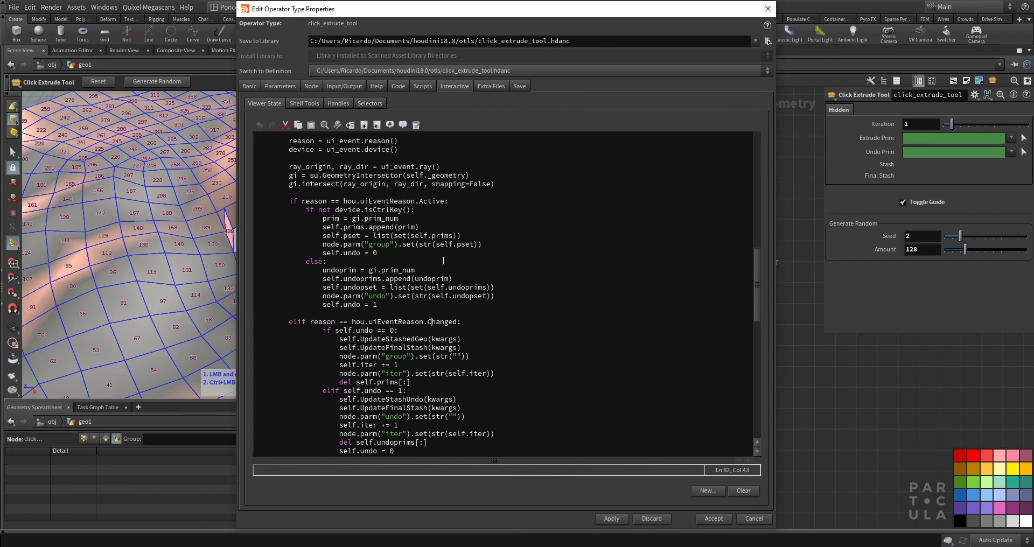
{"action": "scroll", "coordinate": [425, 297], "scroll_direction": "down", "scroll_amount": 2}
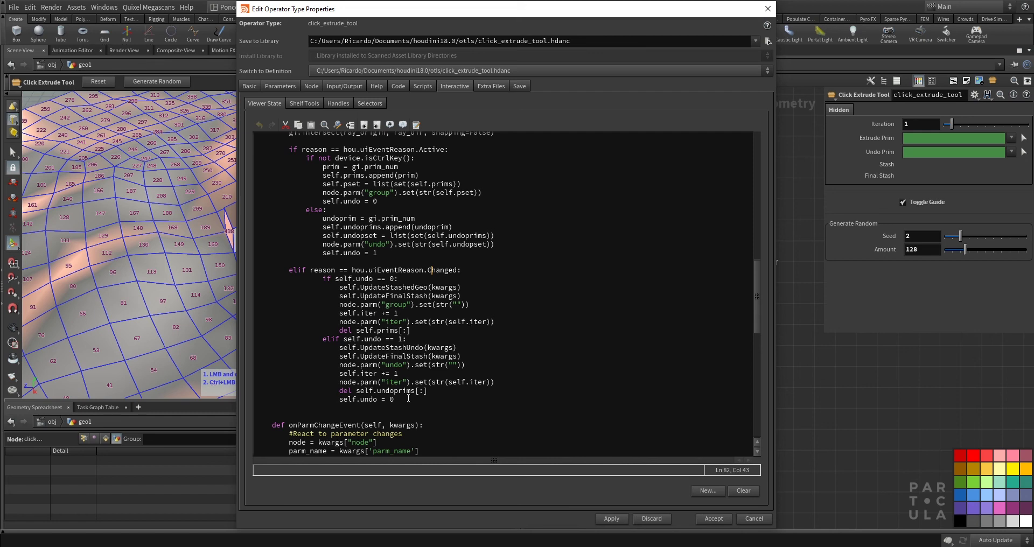
Show the onParmChangeEvent method, shifting the type properties window aside to uncover the viewport.
{"action": "scroll", "coordinate": [408, 398], "scroll_direction": "down", "scroll_amount": 6}
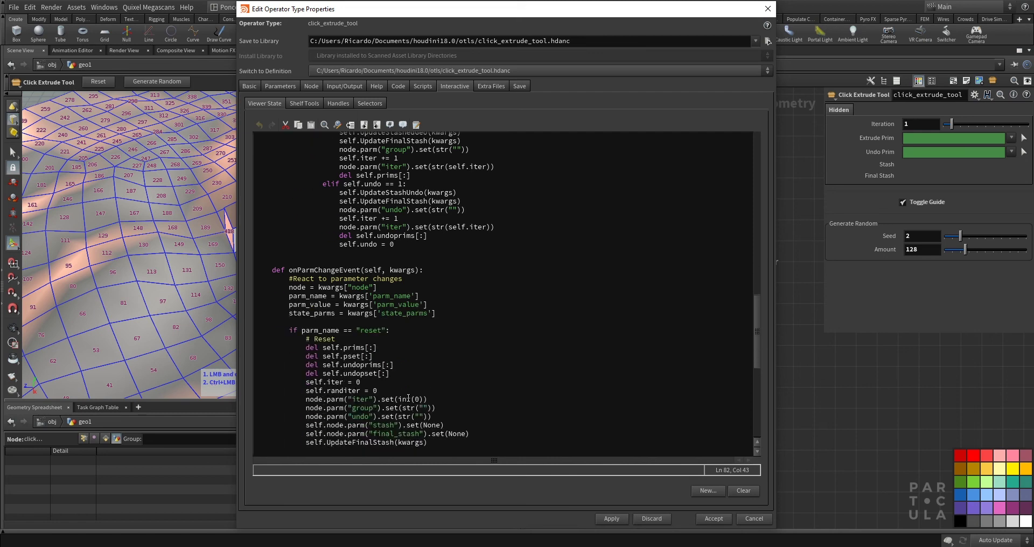
{"action": "left_click_drag", "start_coordinate": [449, 10], "coordinate": [581, 6]}
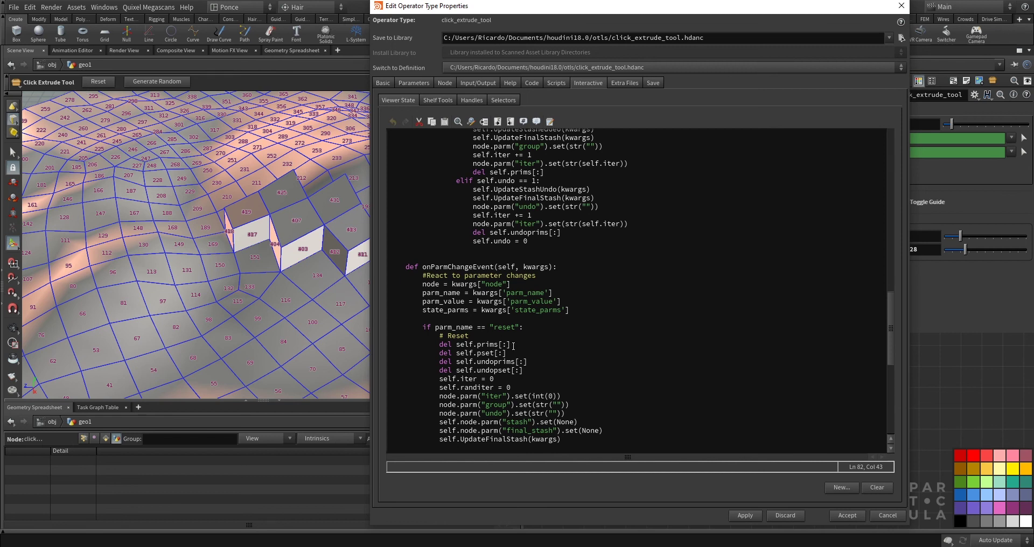
{"action": "scroll", "coordinate": [514, 345], "scroll_direction": "down", "scroll_amount": 2}
{"action": "left_click_drag", "start_coordinate": [406, 215], "coordinate": [423, 231]}
{"action": "left_click", "coordinate": [593, 331]}
Highlight the reset branch's list-clearing lines, its stash and final_stash lines and the UpdateFinalStash call.
{"action": "scroll", "coordinate": [594, 331], "scroll_direction": "up", "scroll_amount": 6}
{"action": "left_click", "coordinate": [519, 268]}
{"action": "left_click_drag", "start_coordinate": [525, 275], "coordinate": [380, 251]}
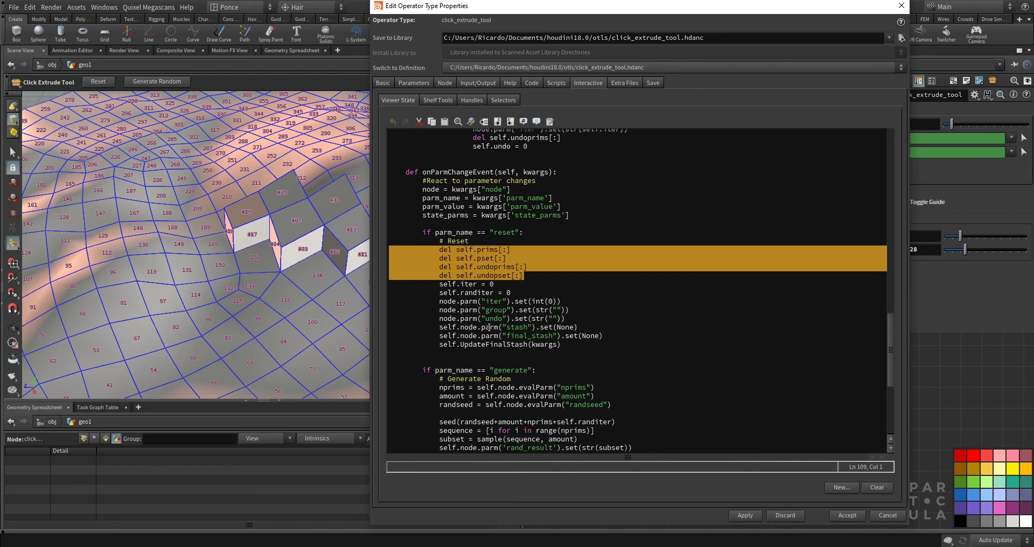
{"action": "left_click_drag", "start_coordinate": [584, 327], "coordinate": [437, 348]}
{"action": "left_click", "coordinate": [571, 345]}
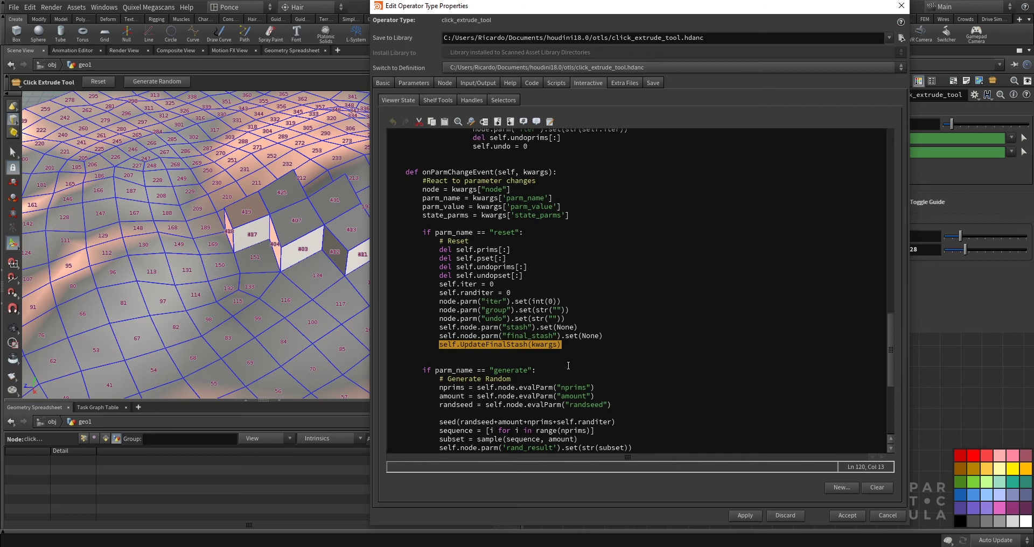
{"action": "left_click", "coordinate": [574, 345]}
Highlight the "generate" parameter name in its condition and shift the properties window to uncover the Generate Random settings.
{"action": "scroll", "coordinate": [576, 344], "scroll_direction": "down", "scroll_amount": 4}
{"action": "double_click", "coordinate": [501, 267]}
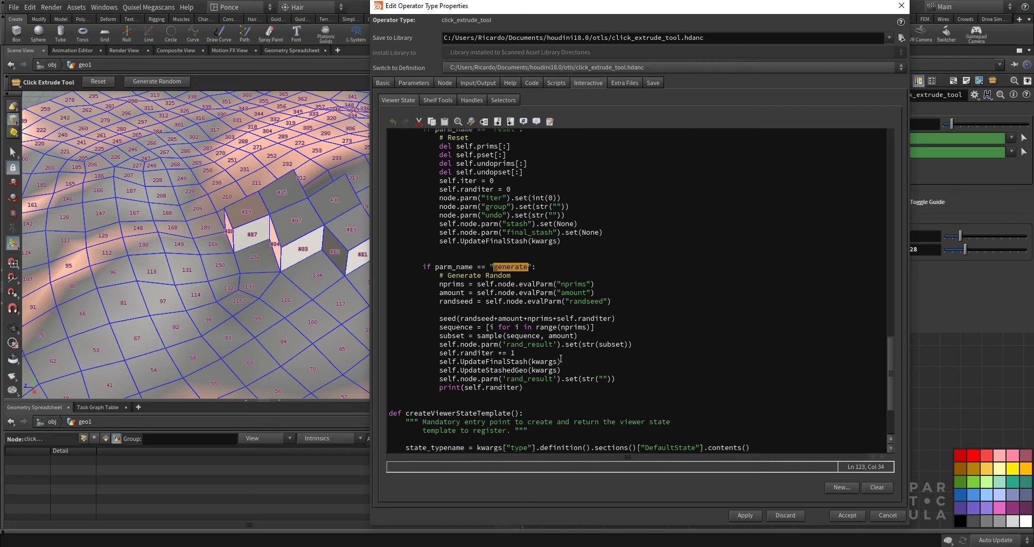
{"action": "left_click_drag", "start_coordinate": [777, 11], "coordinate": [691, 10]}
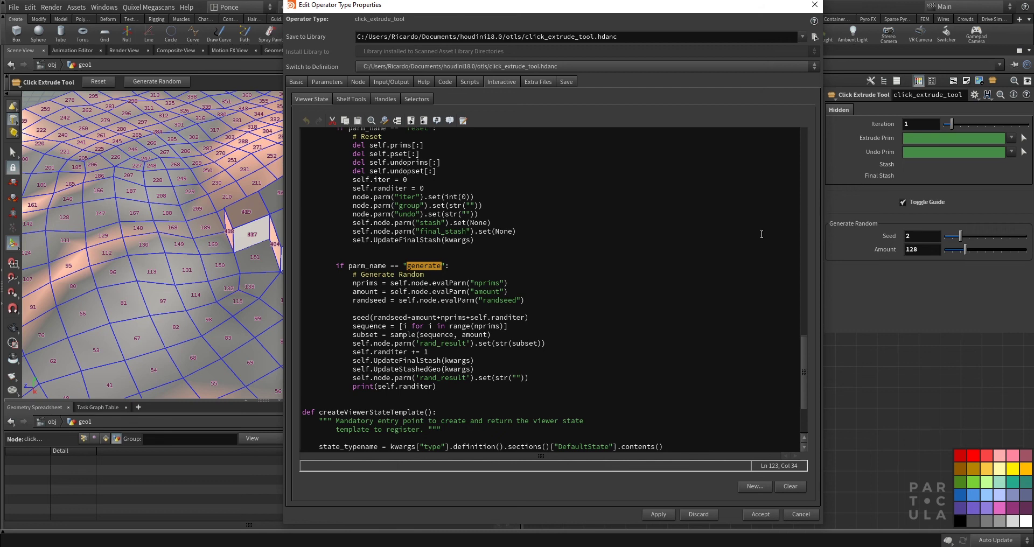
Highlight the createViewerStateTemplate function at the end of the script, from its definition through return template.
{"action": "scroll", "coordinate": [610, 292], "scroll_direction": "down", "scroll_amount": 4}
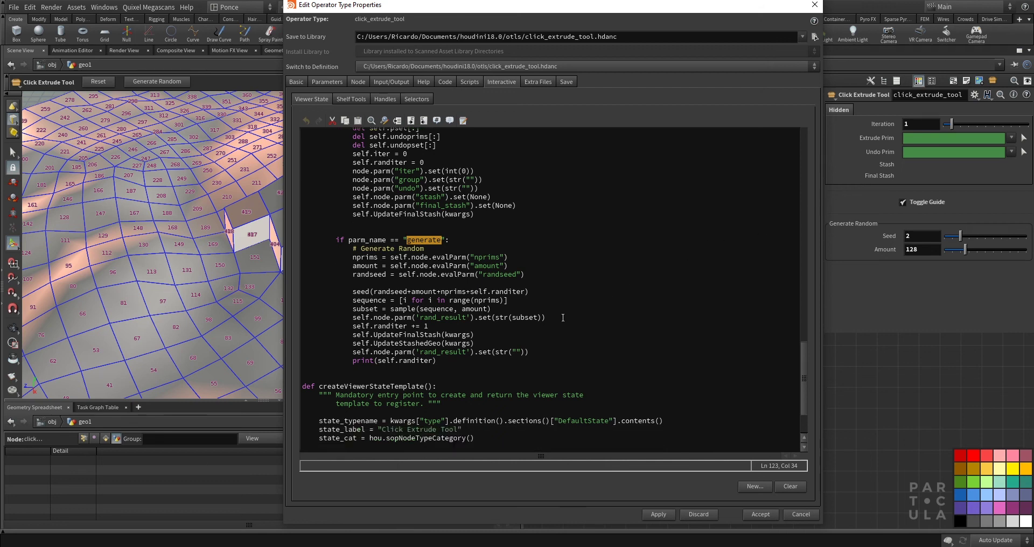
{"action": "left_click_drag", "start_coordinate": [396, 453], "coordinate": [356, 308]}
{"action": "left_click", "coordinate": [390, 344]}
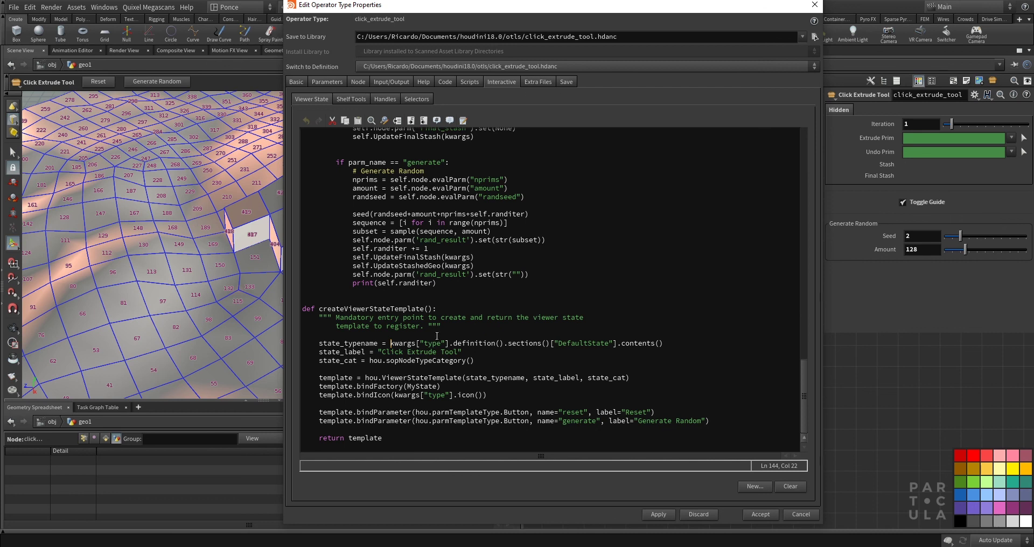
{"action": "left_click_drag", "start_coordinate": [406, 438], "coordinate": [302, 311]}
{"action": "left_click", "coordinate": [395, 385]}
Highlight the two bindParameter lines for the Reset and Generate Random buttons and relate them to onParmChangeEvent.
{"action": "left_click_drag", "start_coordinate": [716, 421], "coordinate": [287, 411]}
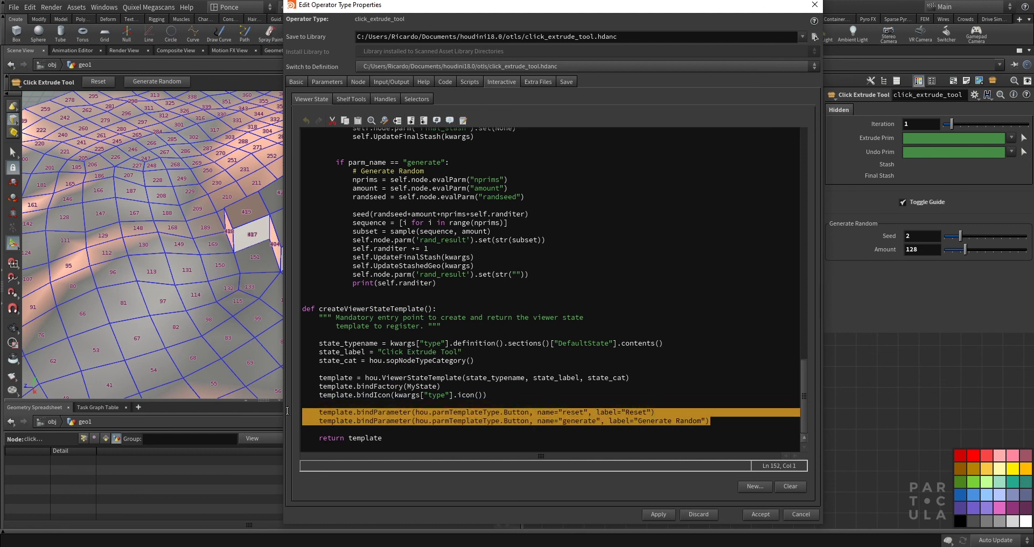
{"action": "left_click", "coordinate": [456, 420]}
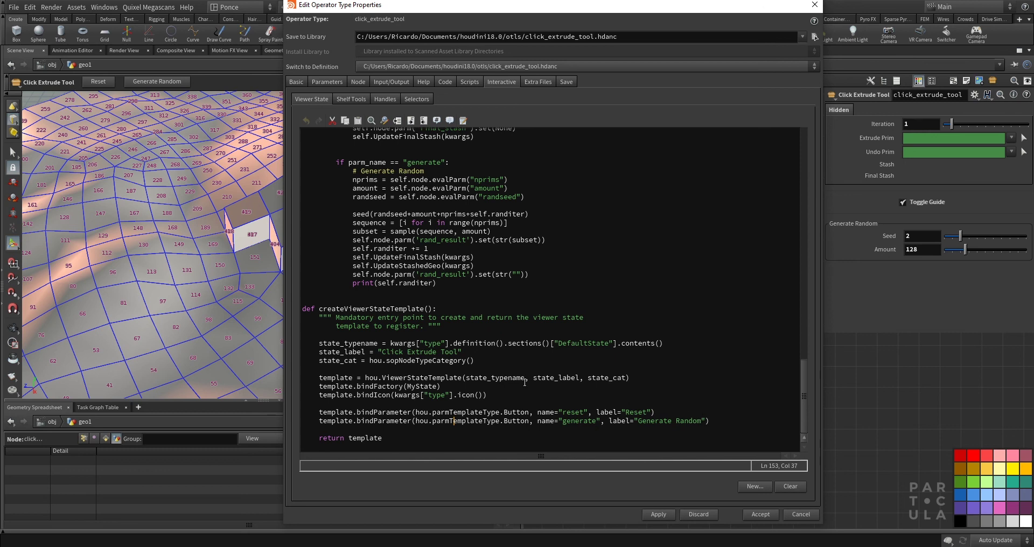
{"action": "scroll", "coordinate": [525, 382], "scroll_direction": "up", "scroll_amount": 8}
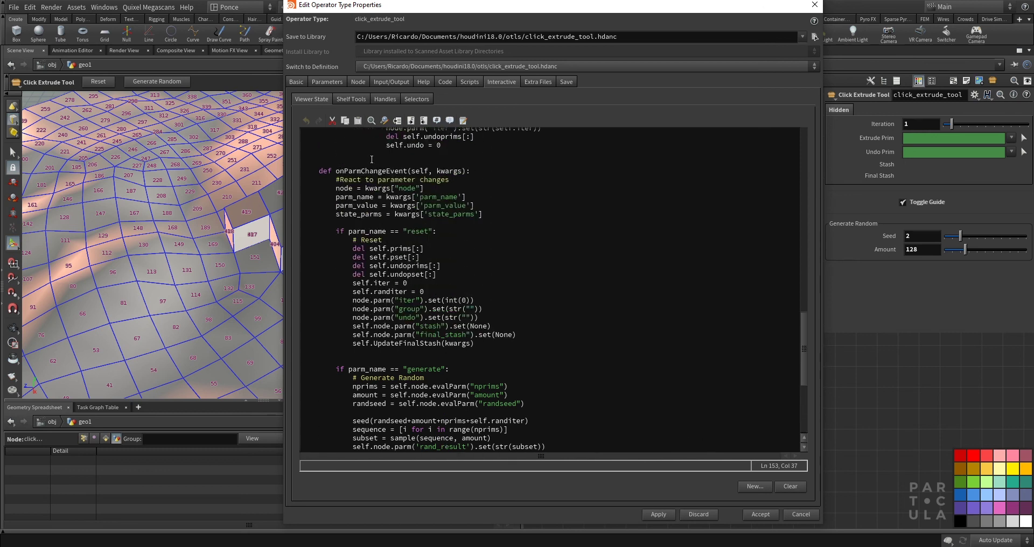
{"action": "scroll", "coordinate": [413, 235], "scroll_direction": "down", "scroll_amount": 8}
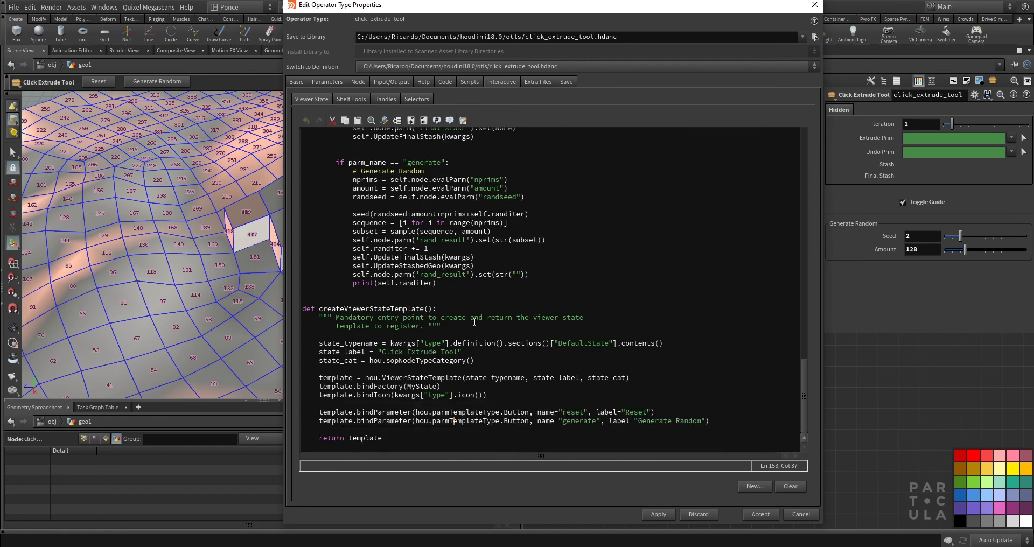
{"action": "left_click_drag", "start_coordinate": [320, 413], "coordinate": [264, 410]}
{"action": "left_click", "coordinate": [722, 423]}
Review the whole viewer state script from the imports and __init__ down to onParmChangeEvent.
{"action": "scroll", "coordinate": [462, 407], "scroll_direction": "up", "scroll_amount": 15}
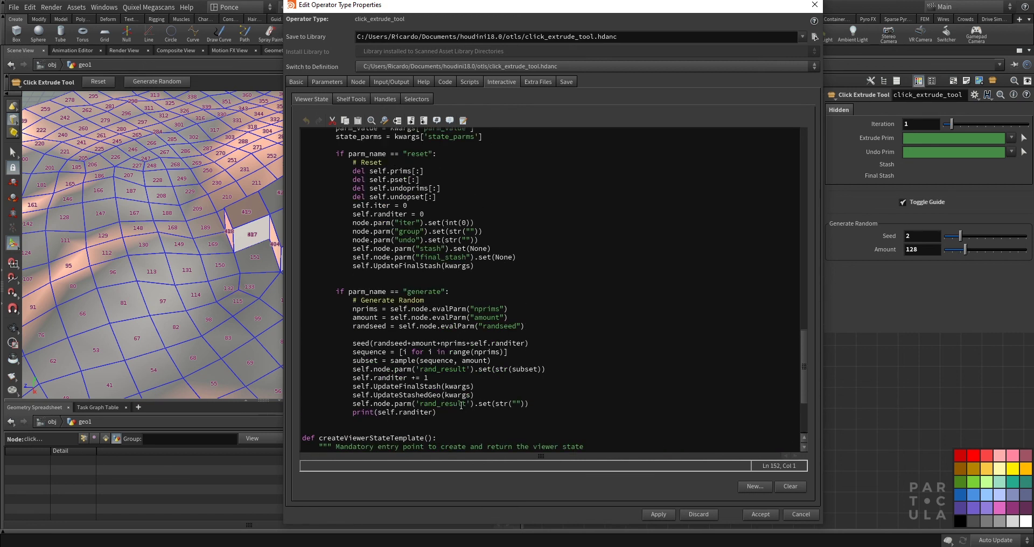
{"action": "scroll", "coordinate": [461, 400], "scroll_direction": "up", "scroll_amount": 20}
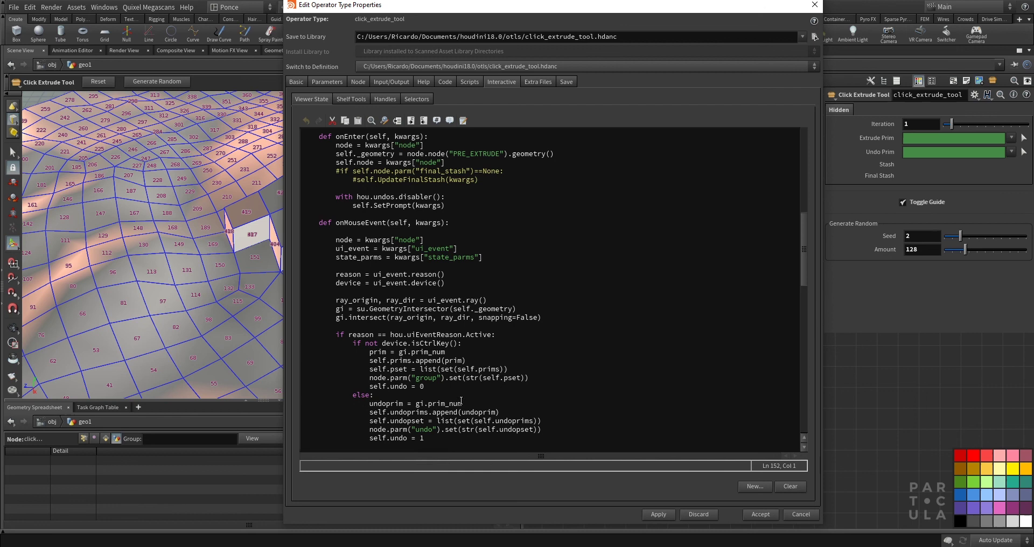
{"action": "scroll", "coordinate": [461, 398], "scroll_direction": "up", "scroll_amount": 2}
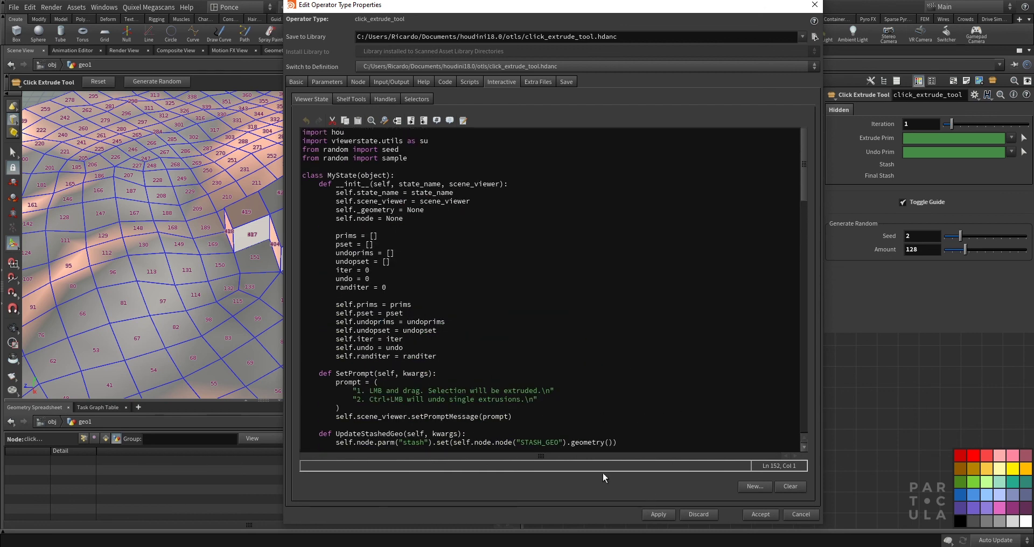
{"action": "scroll", "coordinate": [544, 359], "scroll_direction": "down", "scroll_amount": 14}
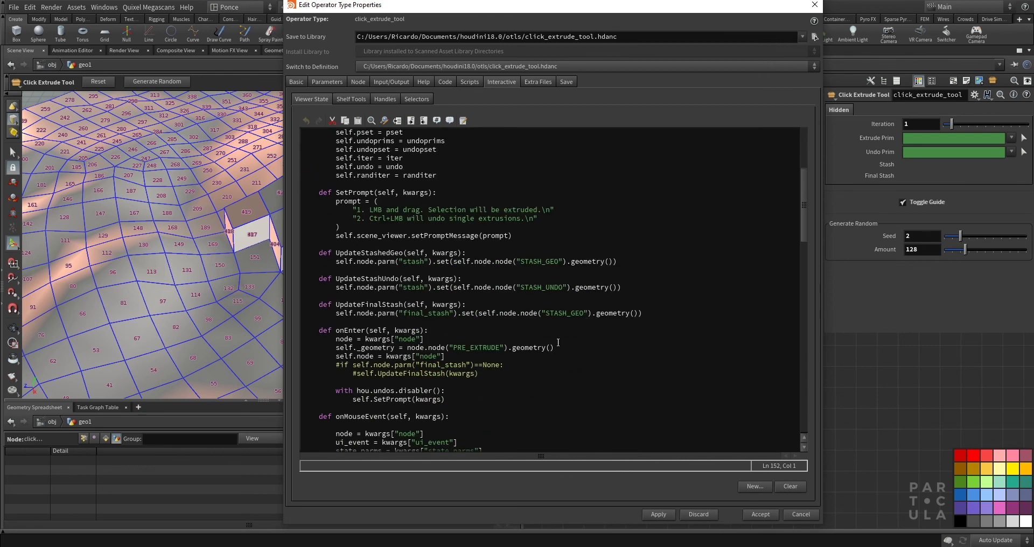
{"action": "scroll", "coordinate": [544, 359], "scroll_direction": "down", "scroll_amount": 8}
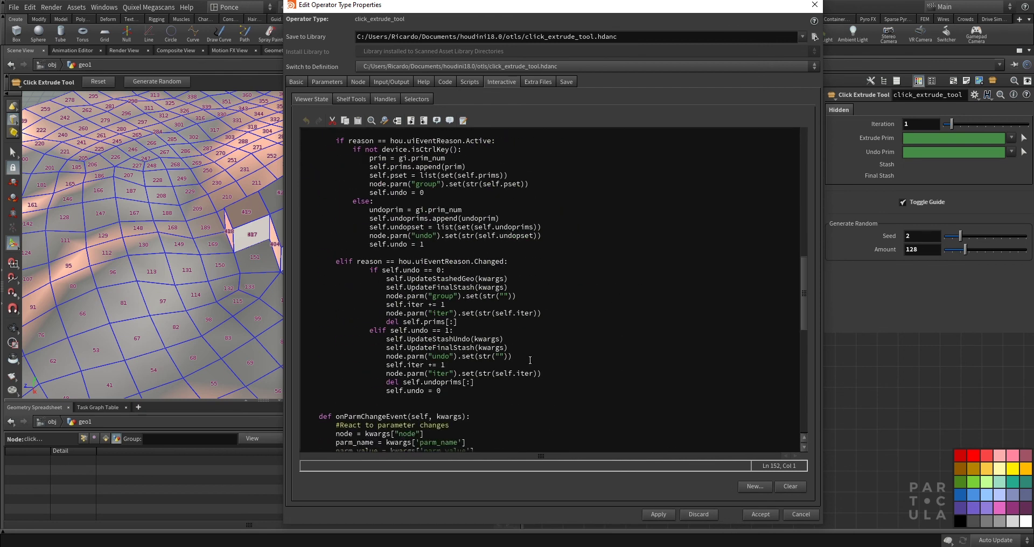
{"action": "scroll", "coordinate": [532, 378], "scroll_direction": "down", "scroll_amount": 4}
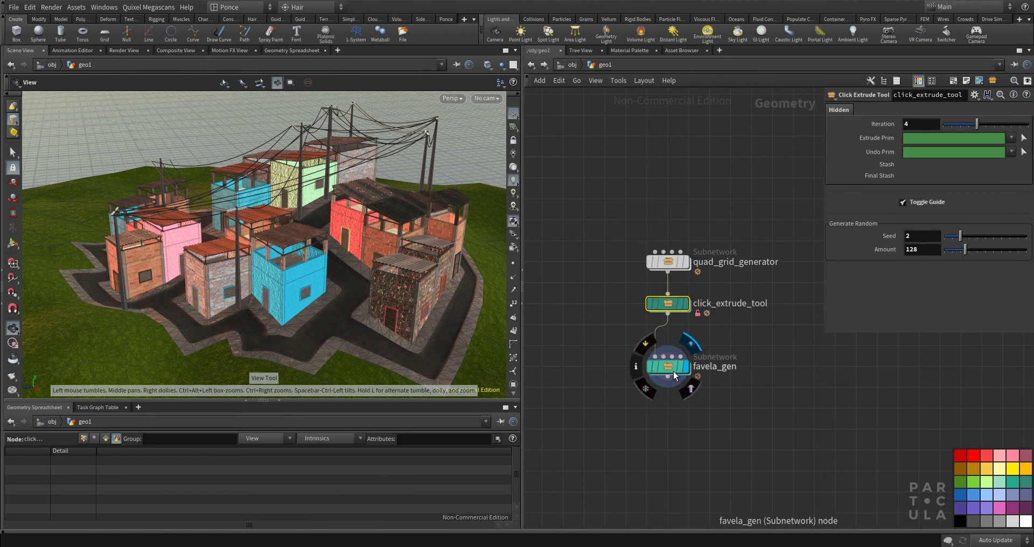
Open the favela_gen subnetwork and examine its overall node layout alongside the favela model from several angles.
{"action": "double_click", "coordinate": [674, 368]}
{"action": "scroll", "coordinate": [738, 401], "scroll_direction": "down", "scroll_amount": 5}
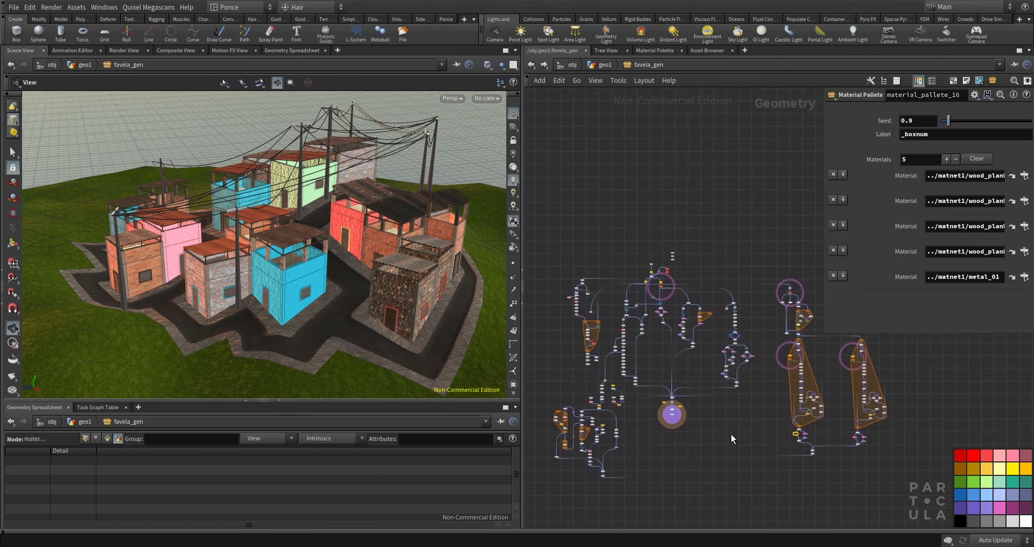
{"action": "left_click_drag", "start_coordinate": [730, 447], "coordinate": [749, 395]}
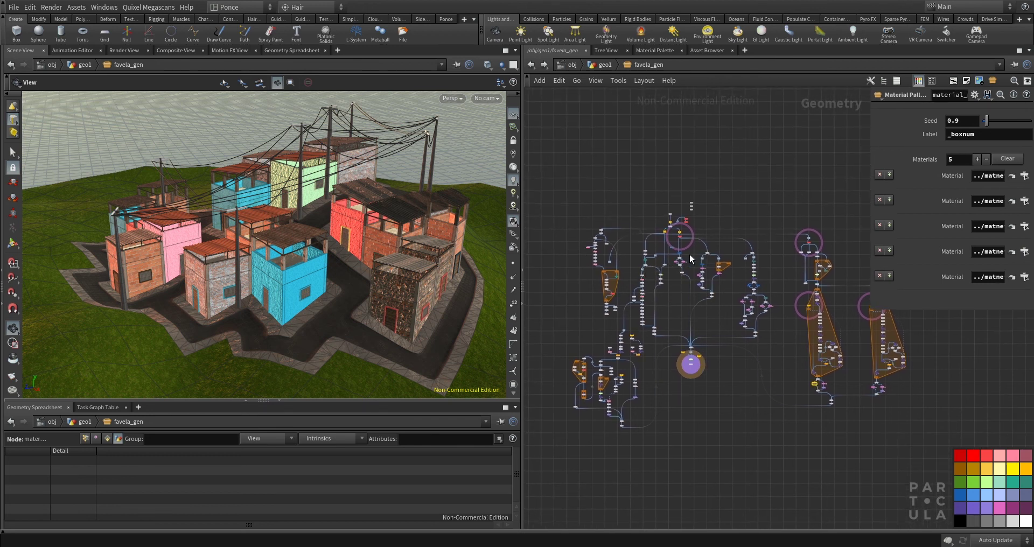
{"action": "scroll", "coordinate": [691, 258], "scroll_direction": "up", "scroll_amount": 3}
{"action": "left_click_drag", "start_coordinate": [359, 212], "coordinate": [423, 233]}
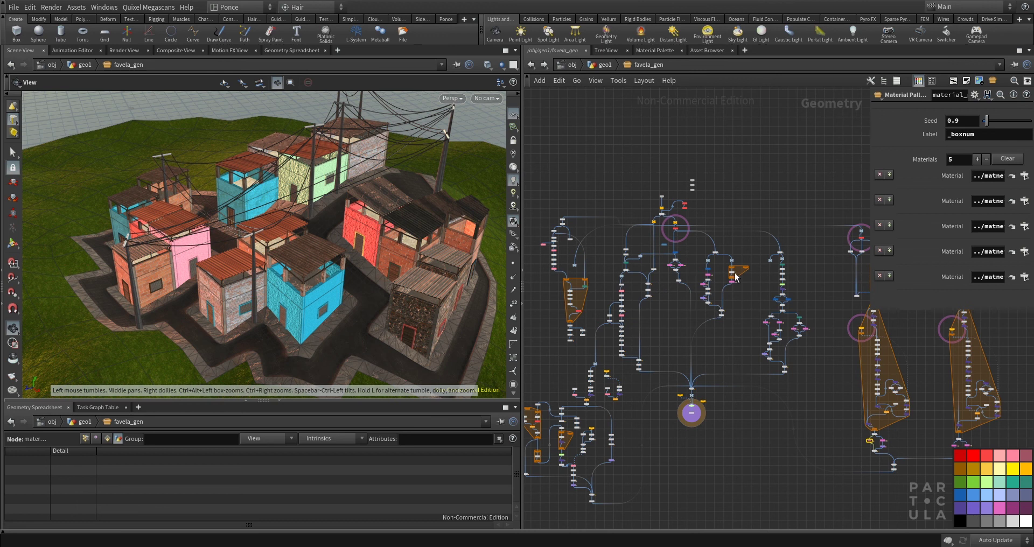
{"action": "mouse_move", "coordinate": [748, 277]}
{"action": "middle_mouse_down"}
{"action": "mouse_move", "coordinate": [763, 263]}
{"action": "mouse_move", "coordinate": [742, 268]}
{"action": "middle_mouse_up"}
{"action": "mouse_move", "coordinate": [349, 243]}
{"action": "left_mouse_down"}
{"action": "mouse_move", "coordinate": [311, 244]}
{"action": "mouse_move", "coordinate": [361, 246]}
{"action": "left_mouse_up"}
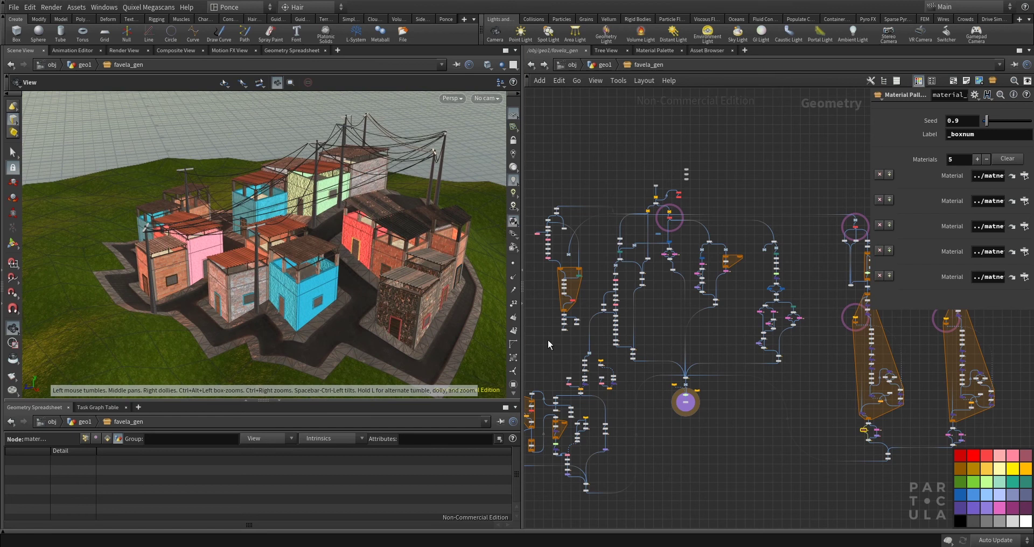
{"action": "scroll", "coordinate": [677, 287], "scroll_direction": "up", "scroll_amount": 2}
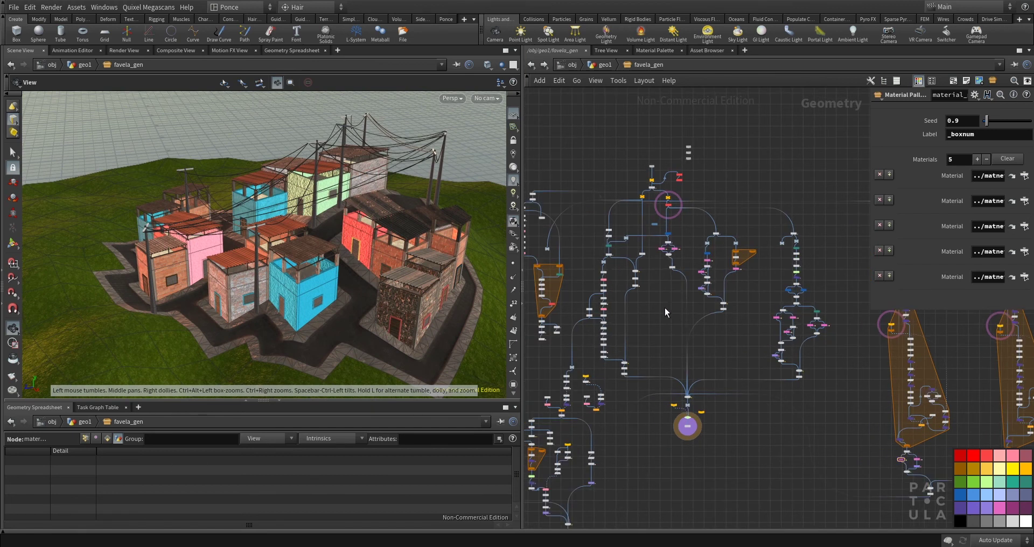
{"action": "middle_click_drag", "start_coordinate": [664, 308], "coordinate": [673, 301]}
{"action": "key", "text": "u"}
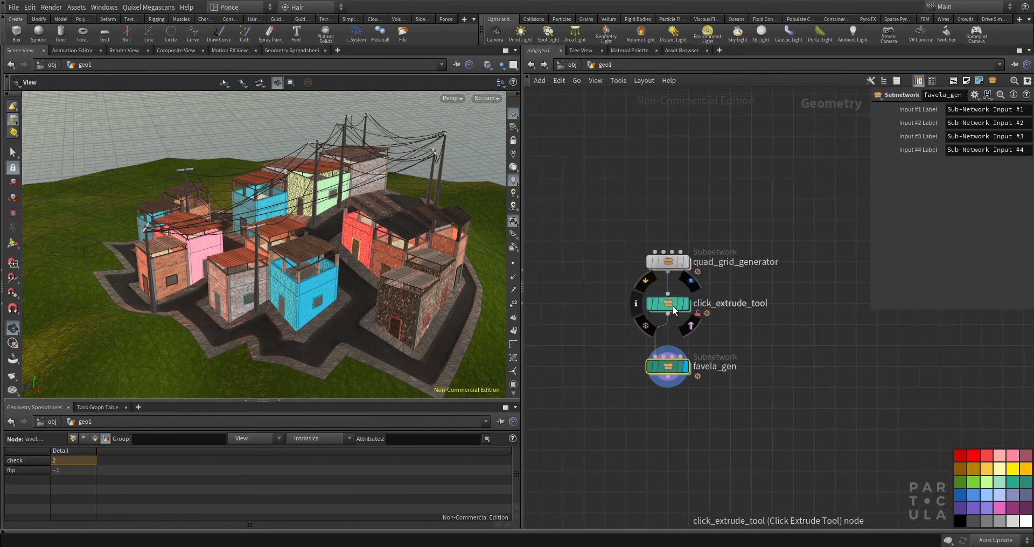
Open the click_extrude_tool network and examine its chain from PRE_EXTRUDE through handle_undos and handle_clicks to the output, alongside the extruded grid.
{"action": "left_click", "coordinate": [685, 303]}
{"action": "left_click", "coordinate": [685, 366]}
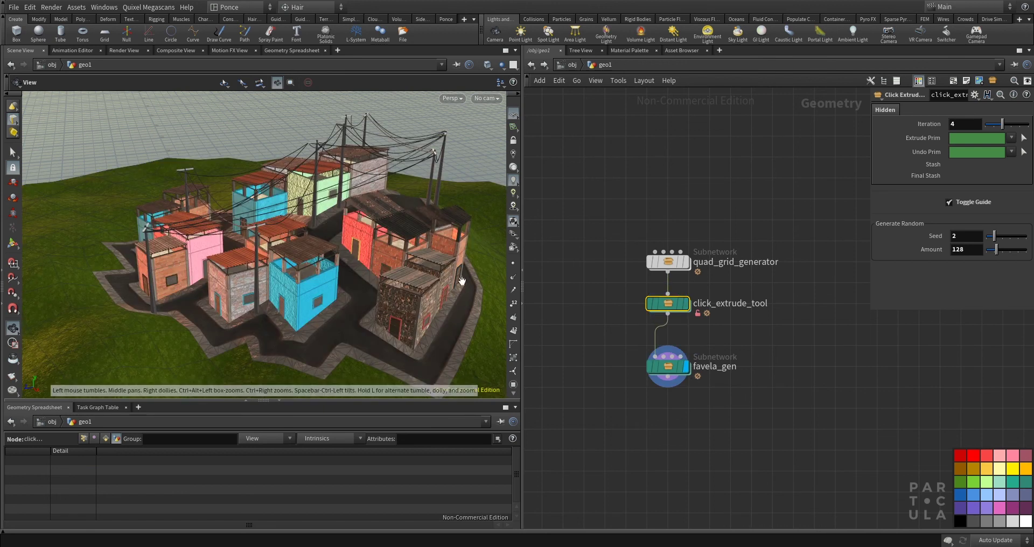
{"action": "double_click", "coordinate": [671, 305]}
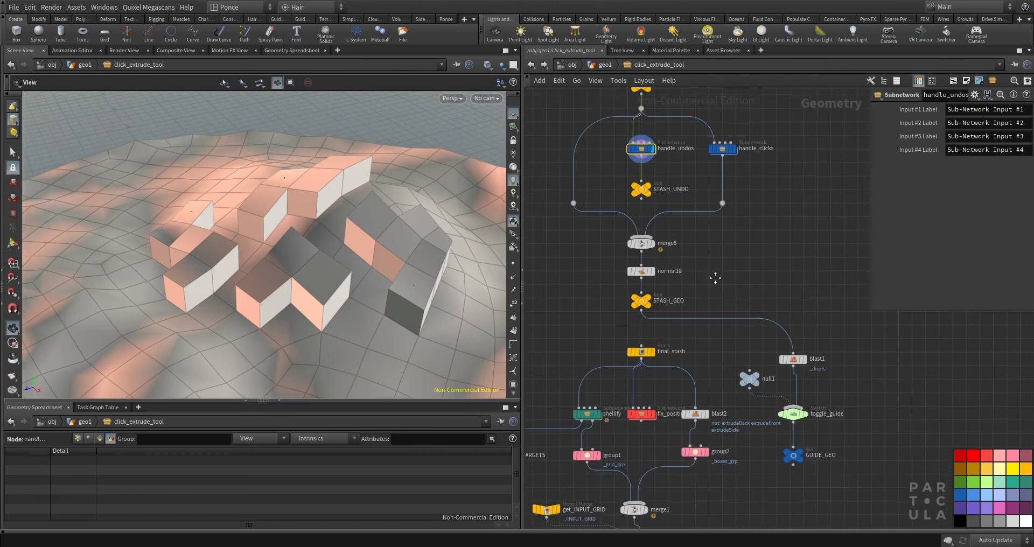
{"action": "middle_click_drag", "start_coordinate": [726, 422], "coordinate": [727, 380]}
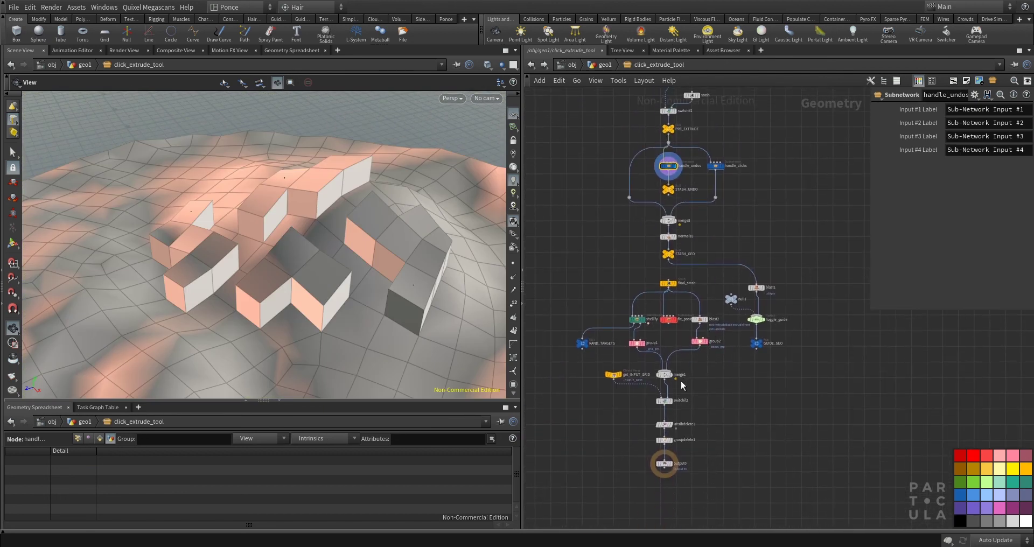
{"action": "left_click_drag", "start_coordinate": [426, 257], "coordinate": [364, 231]}
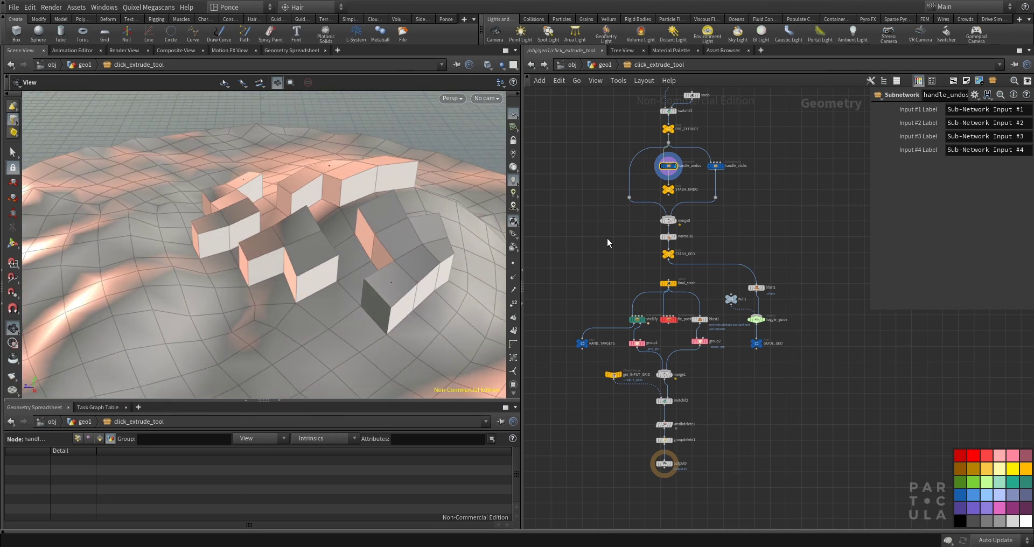
{"action": "middle_click_drag", "start_coordinate": [628, 228], "coordinate": [622, 278]}
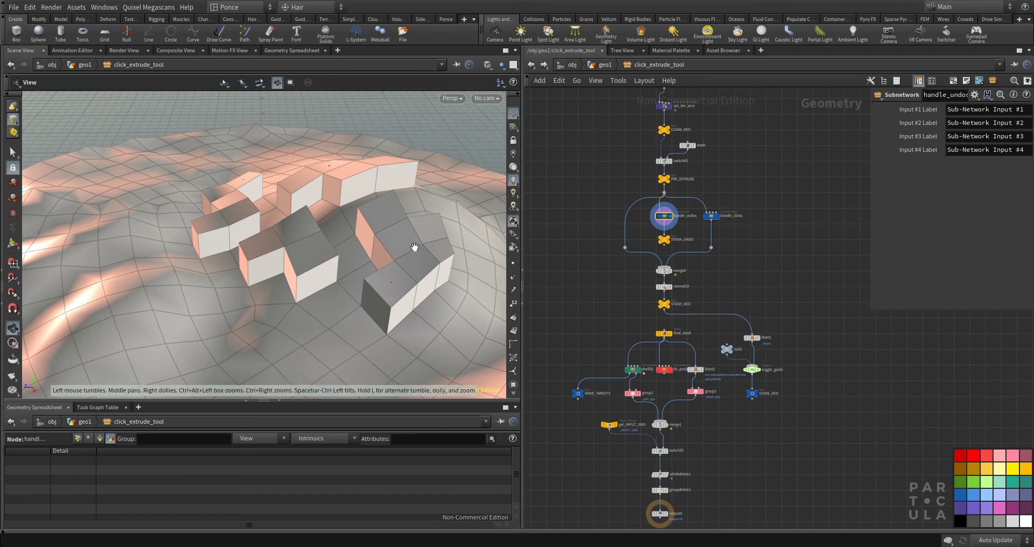
{"action": "scroll", "coordinate": [697, 200], "scroll_direction": "up", "scroll_amount": 4}
Display and open the handle_clicks subnetwork, and examine its adaptive_grid geometry and the target-setting nodes.
{"action": "double_click", "coordinate": [723, 233]}
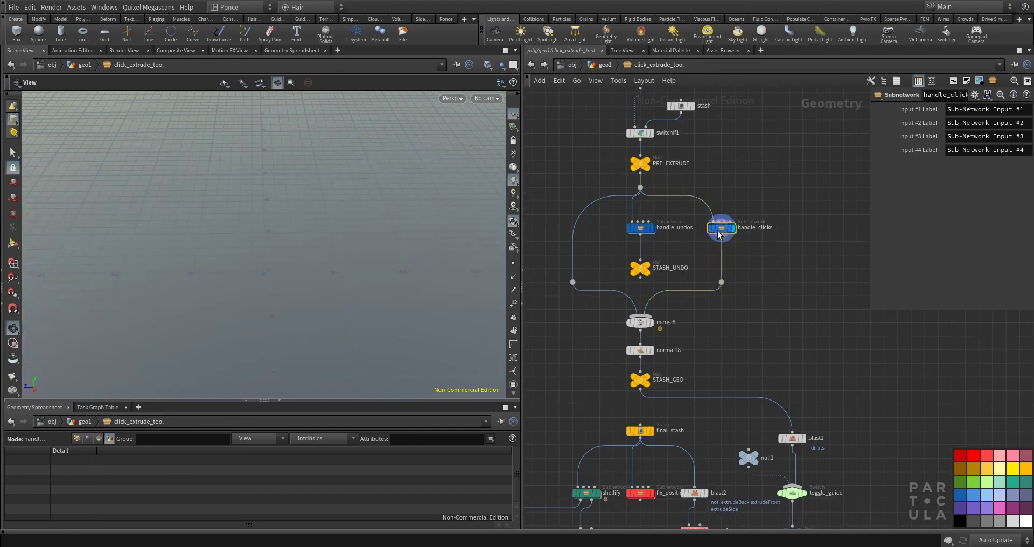
{"action": "key", "text": "r"}
{"action": "mouse_move", "coordinate": [302, 253]}
{"action": "left_mouse_down"}
{"action": "mouse_move", "coordinate": [273, 231]}
{"action": "mouse_move", "coordinate": [268, 289]}
{"action": "mouse_move", "coordinate": [366, 213]}
{"action": "left_mouse_up"}
{"action": "left_click_drag", "start_coordinate": [278, 252], "coordinate": [315, 233]}
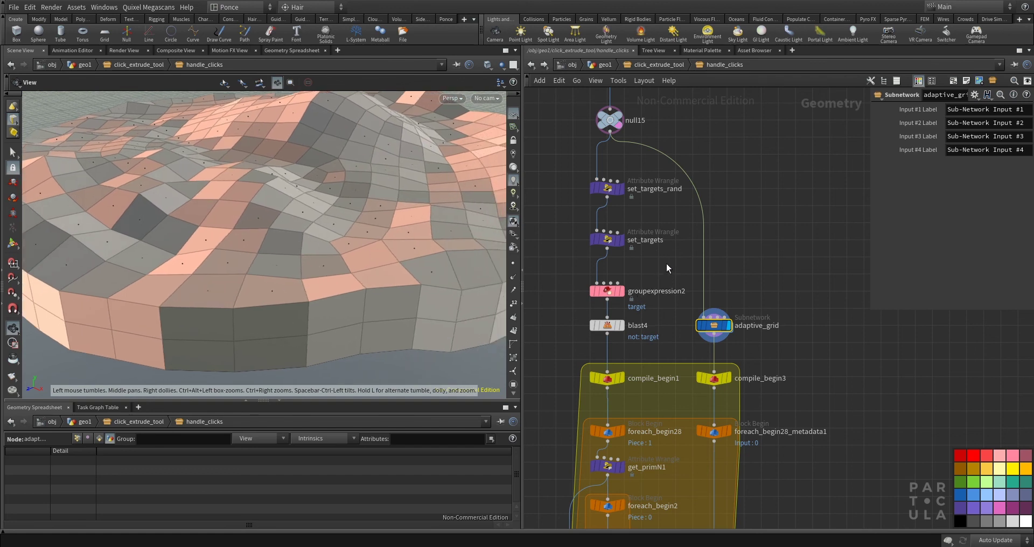
{"action": "left_click_drag", "start_coordinate": [318, 253], "coordinate": [271, 239]}
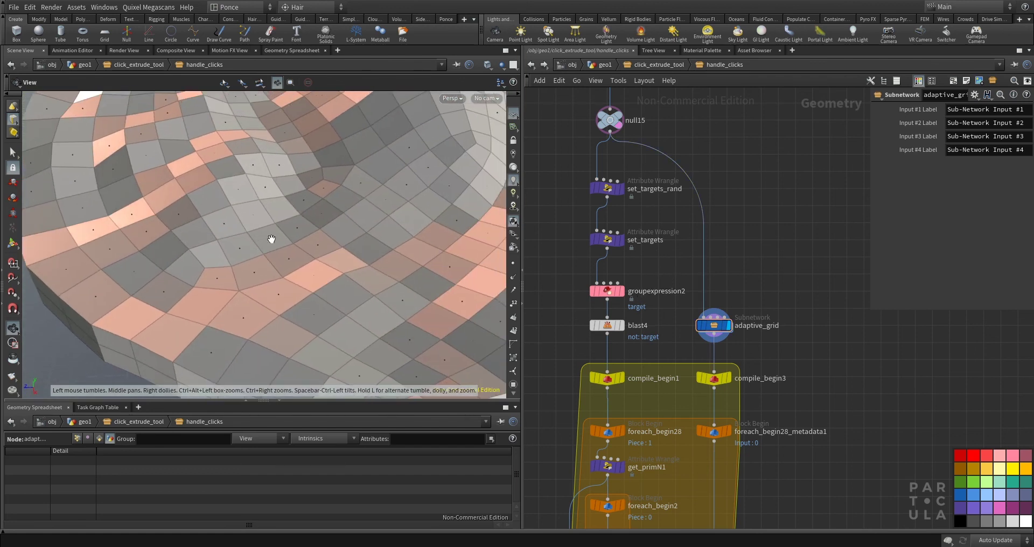
{"action": "middle_click_drag", "start_coordinate": [675, 272], "coordinate": [669, 248]}
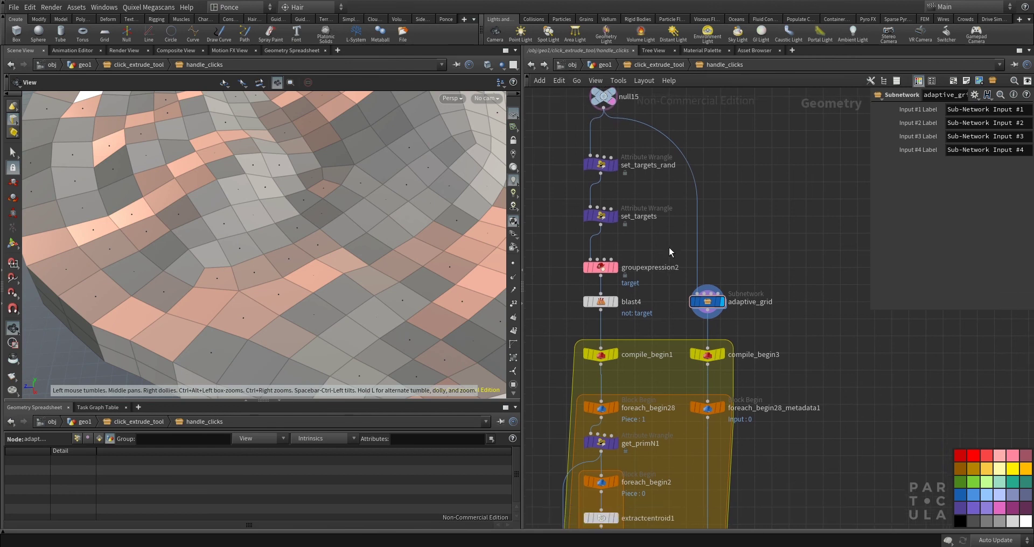
Return to the geo1 level and display the click_extrude_tool result with its extruded blocks on the grid.
{"action": "key", "text": "u"}
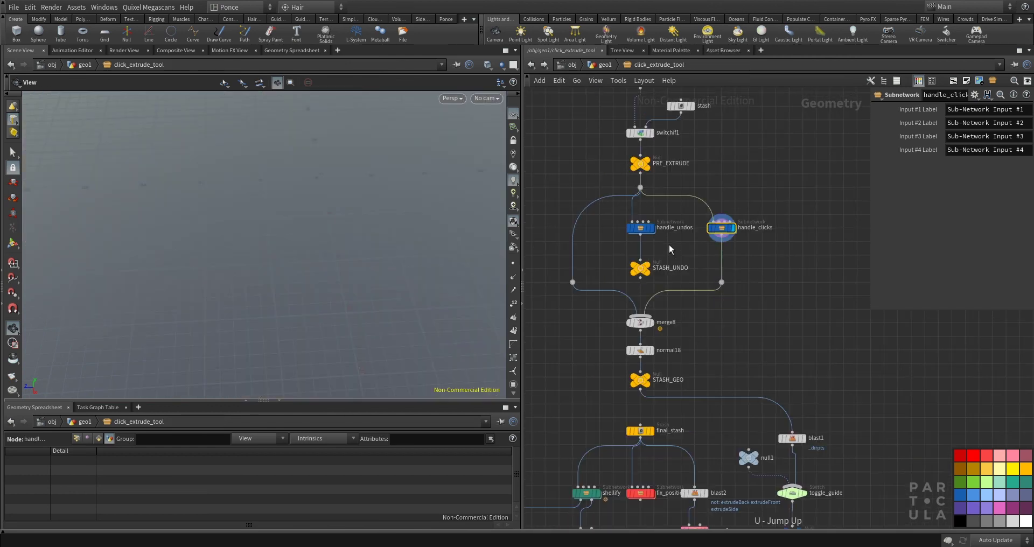
{"action": "key", "text": "u"}
{"action": "left_click", "coordinate": [686, 303]}
{"action": "left_click_drag", "start_coordinate": [280, 227], "coordinate": [339, 215]}
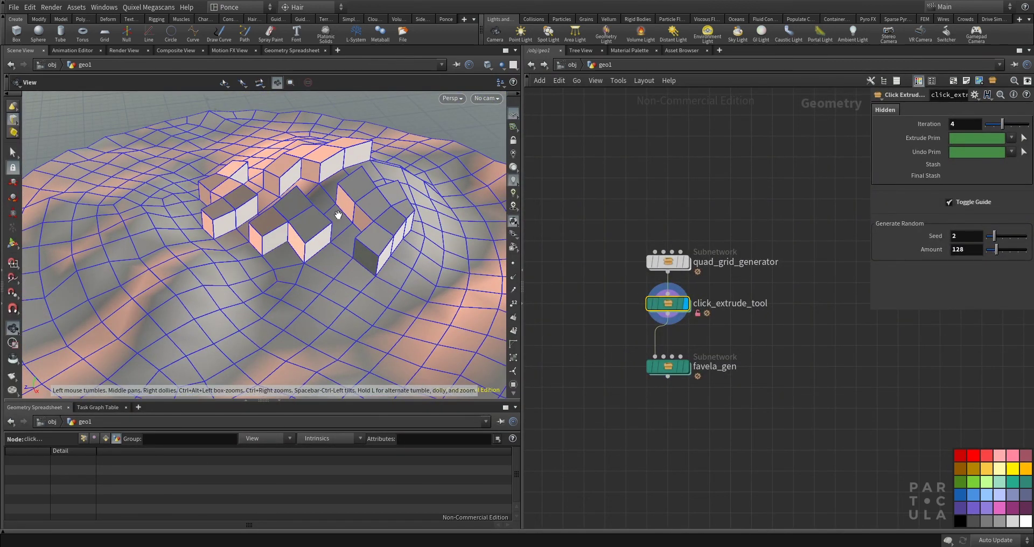